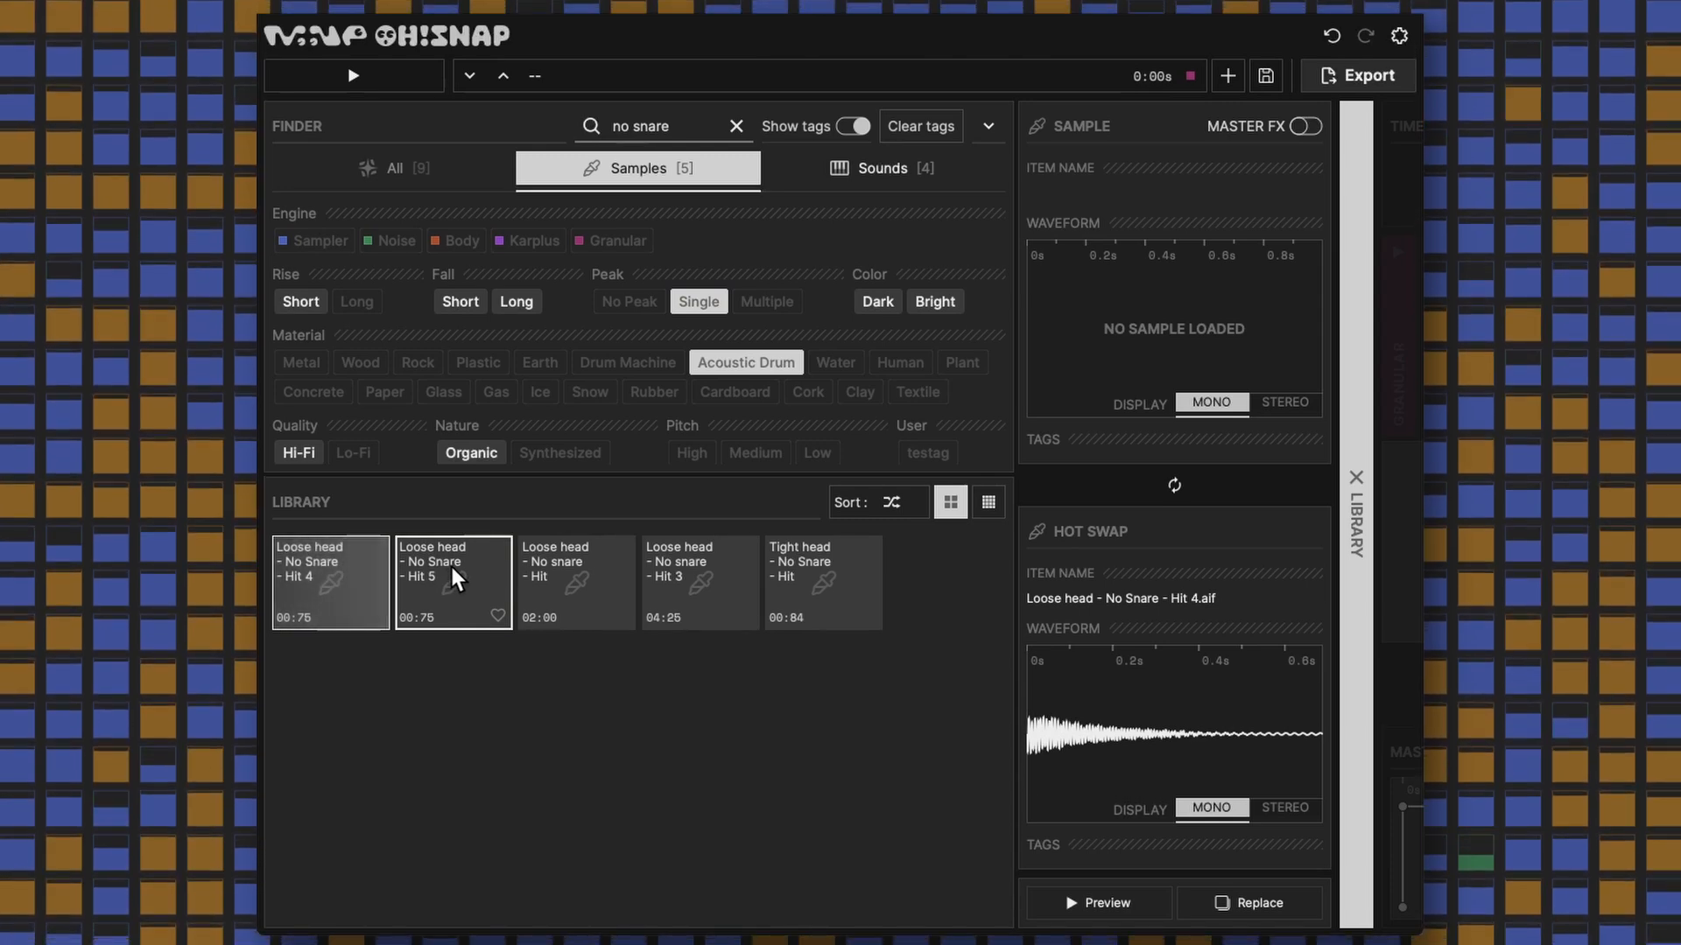
# Step: Audition the "no snare" drum hits and load Loose head - No Snare - Hit 4 as the granular layer's sample
pyautogui.click(450, 564)
pyautogui.click(585, 578)
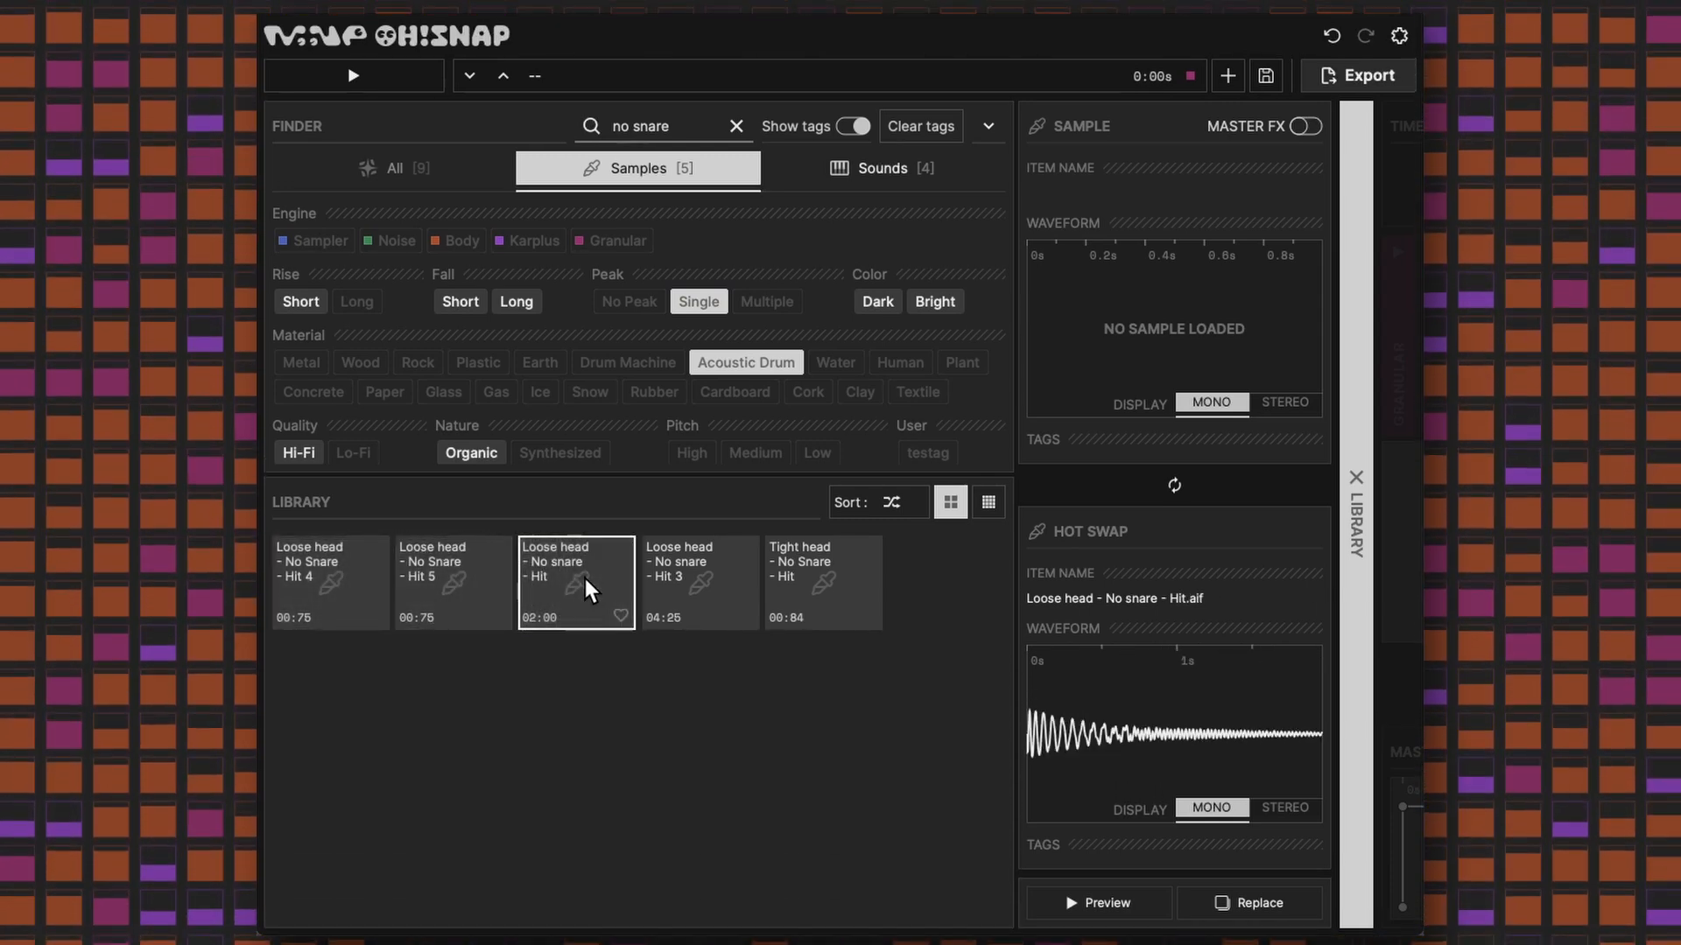
pyautogui.click(684, 568)
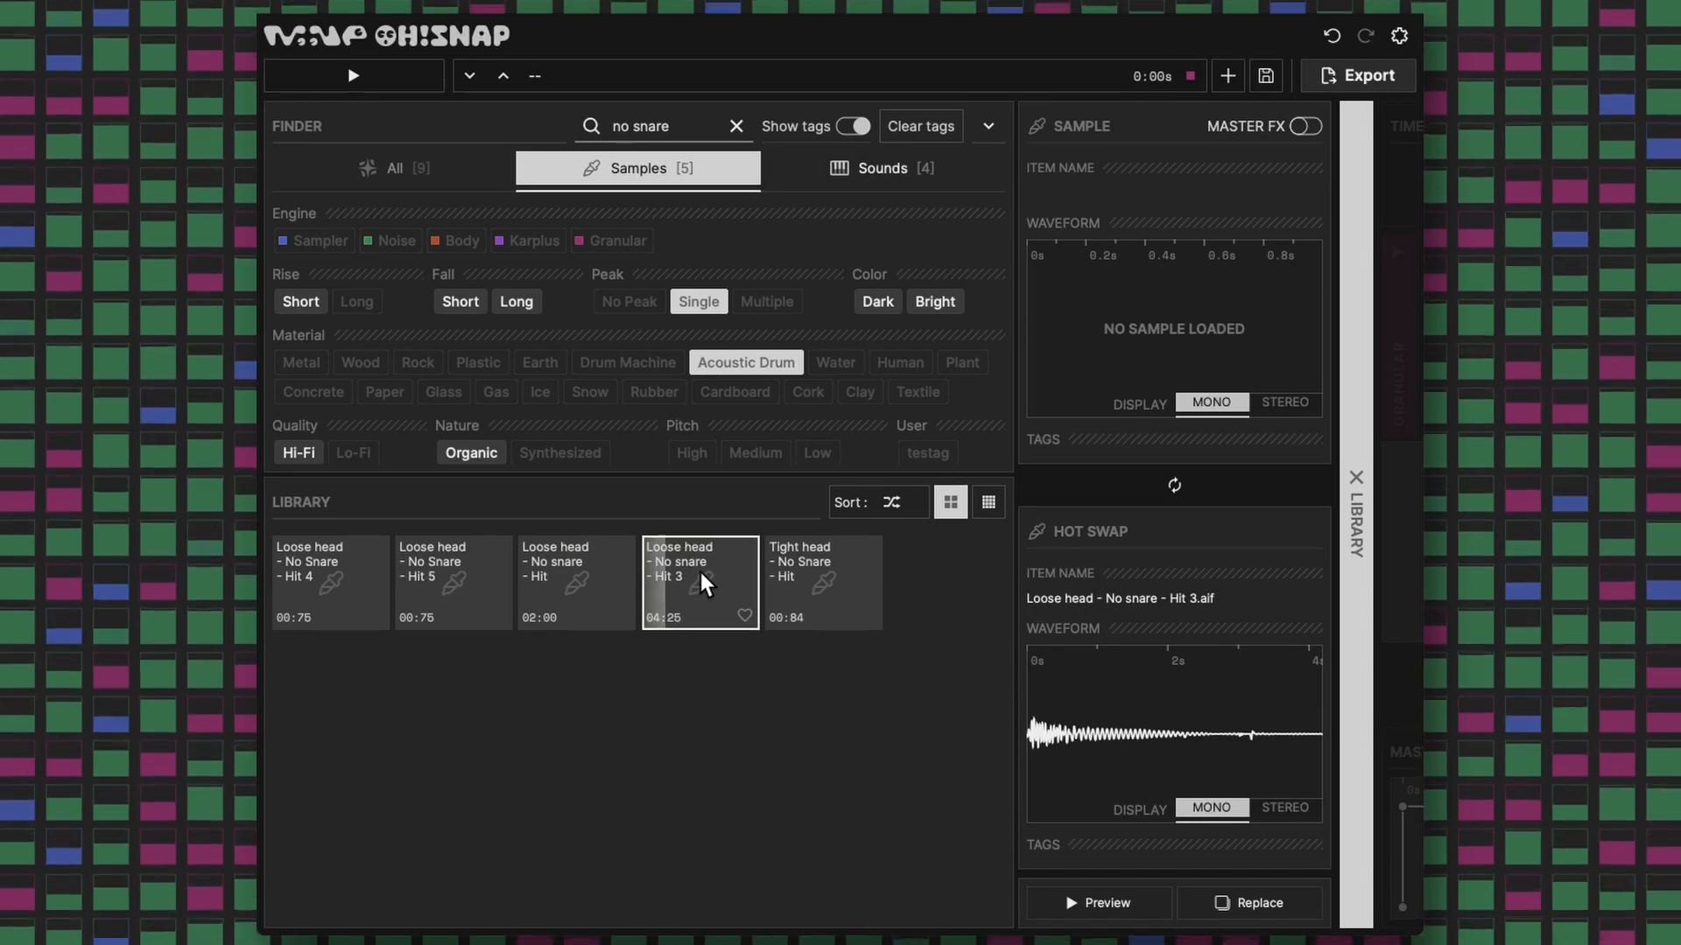
pyautogui.click(806, 577)
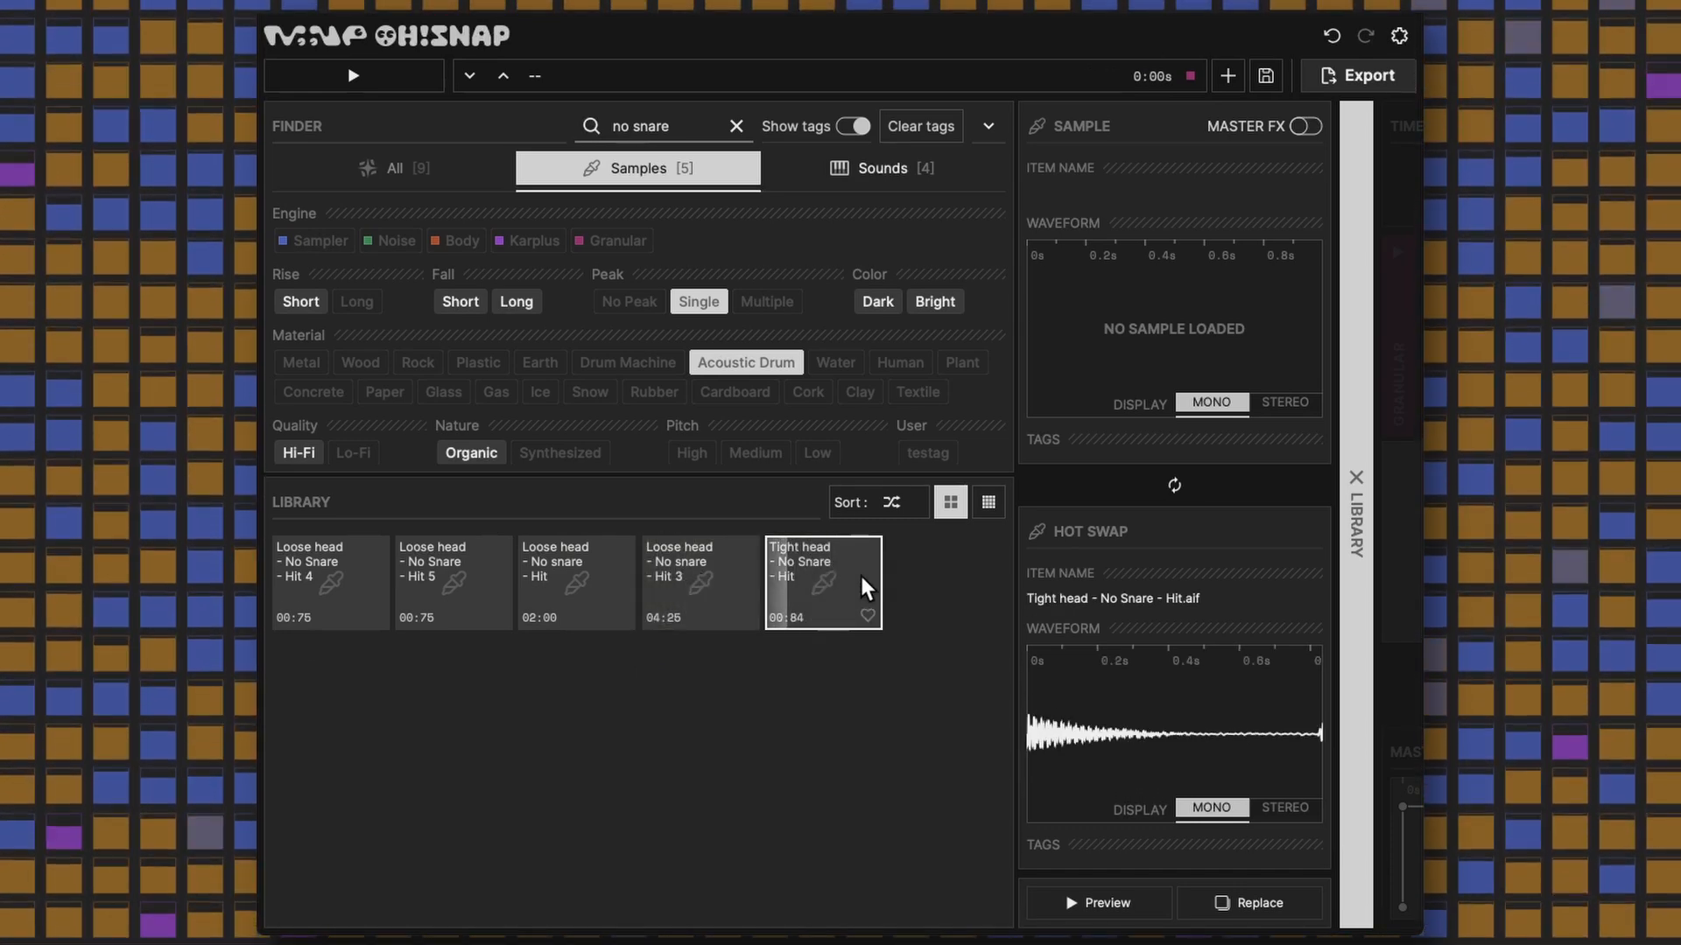
pyautogui.click(307, 563)
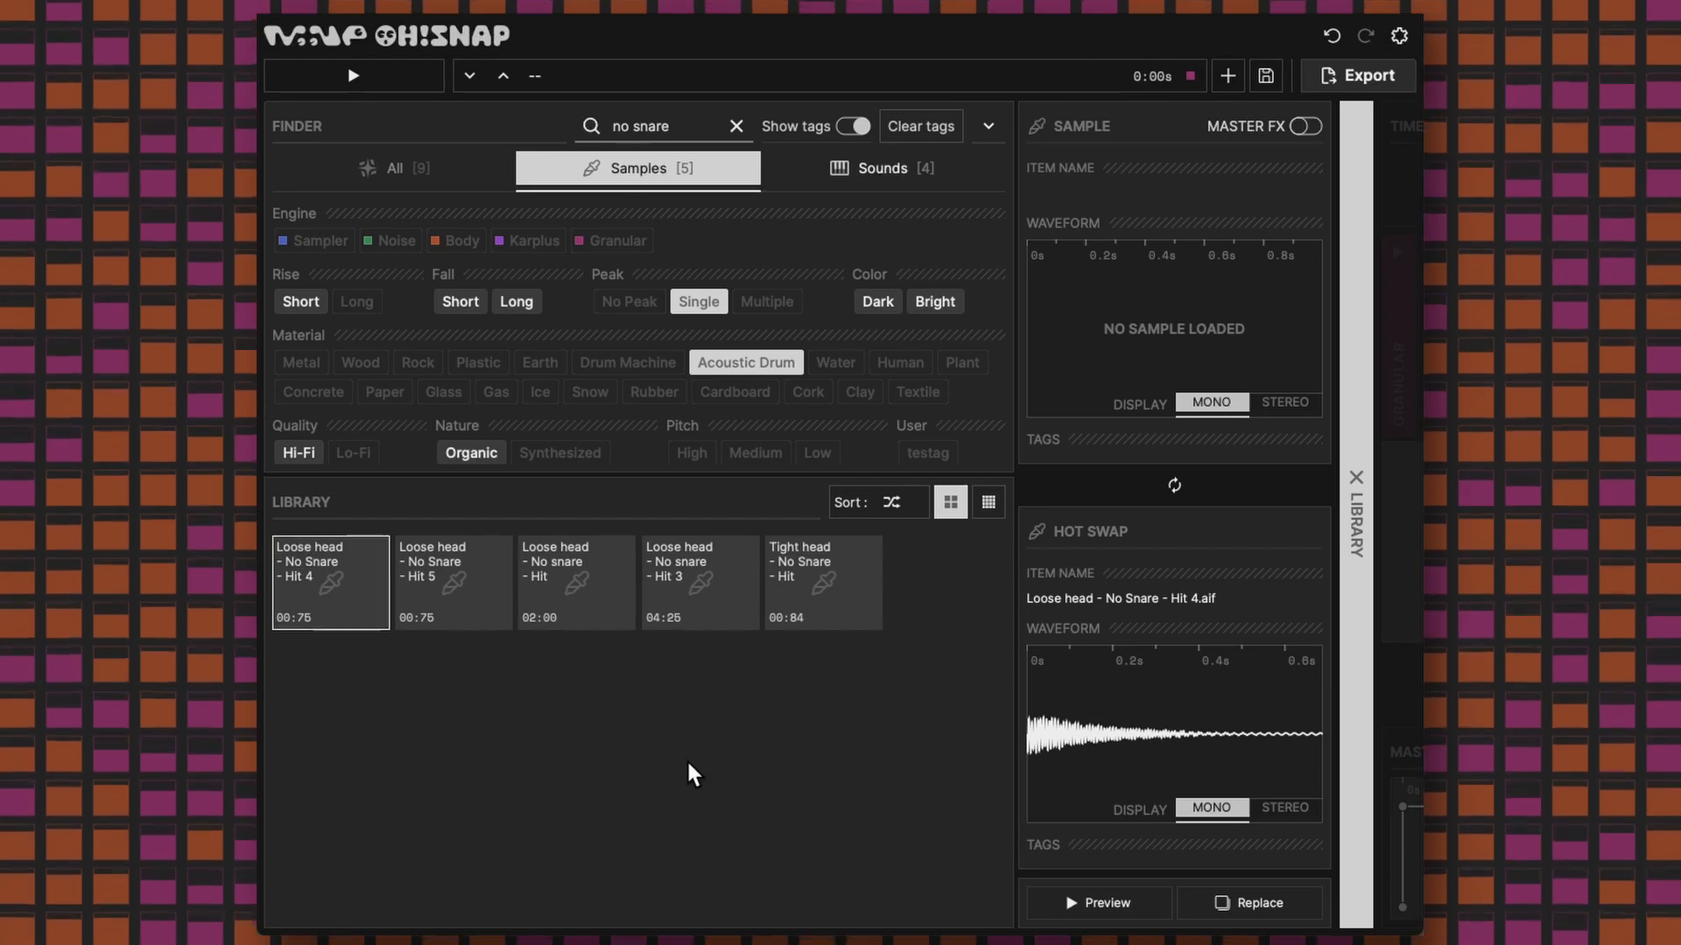
pyautogui.click(1253, 902)
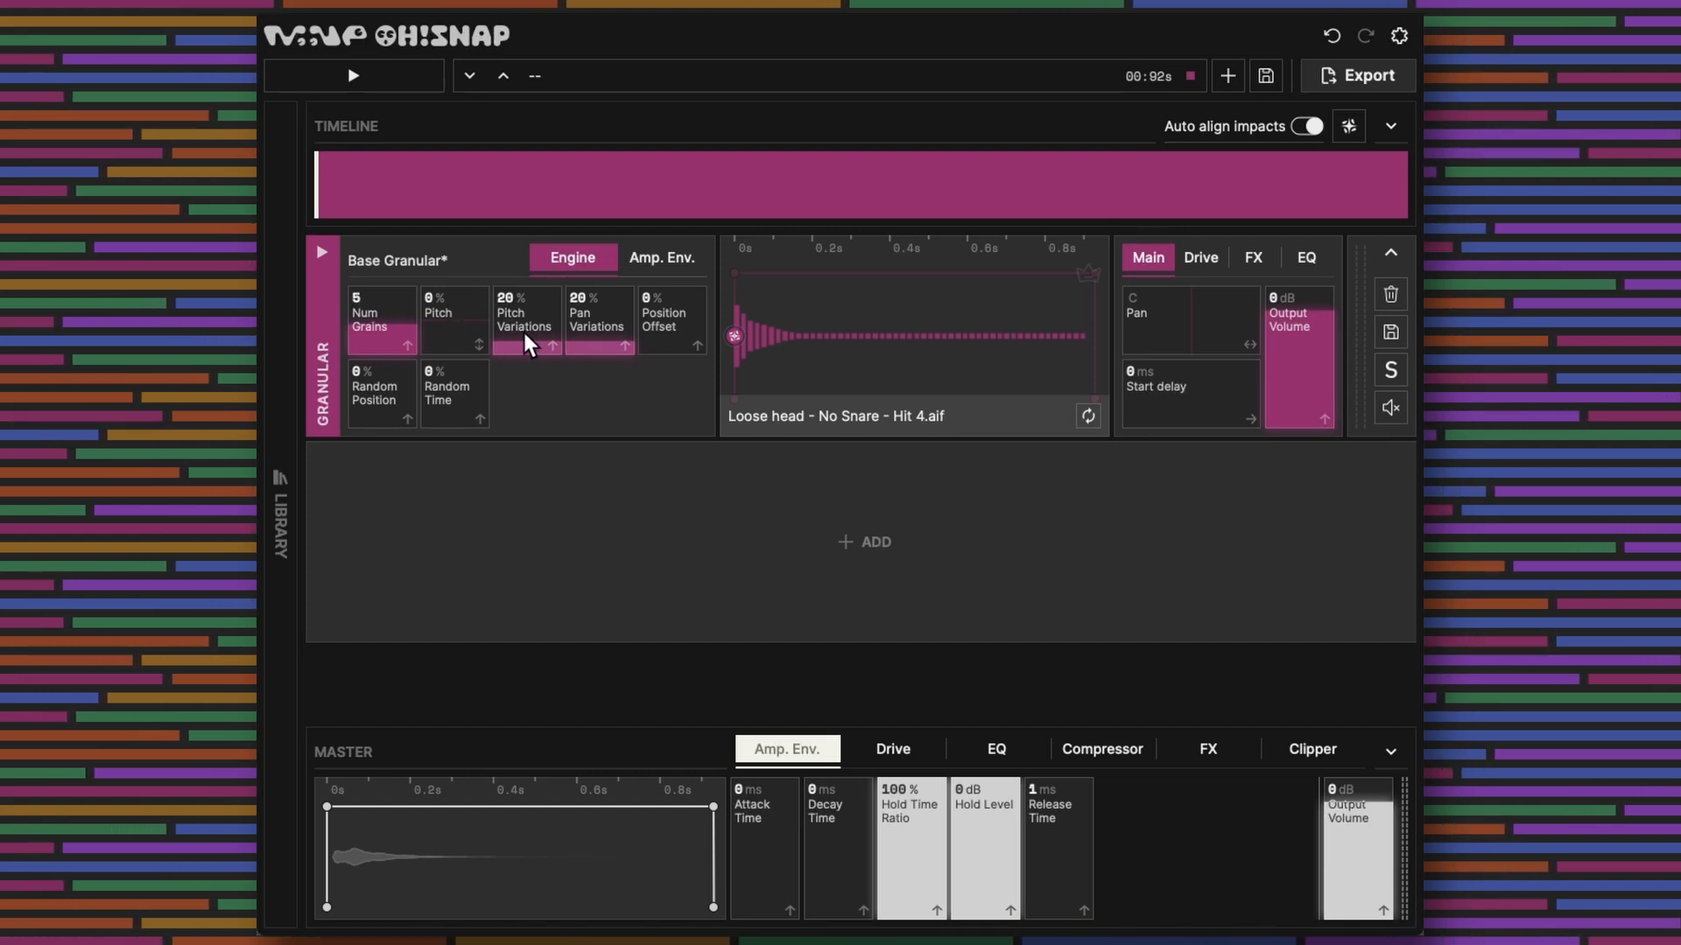
# Step: Set the granular layer's Pitch Variations to 0 % and lower its Pitch to -51.9 %
pyautogui.moveTo(524, 333); pyautogui.dragTo(537, 527)
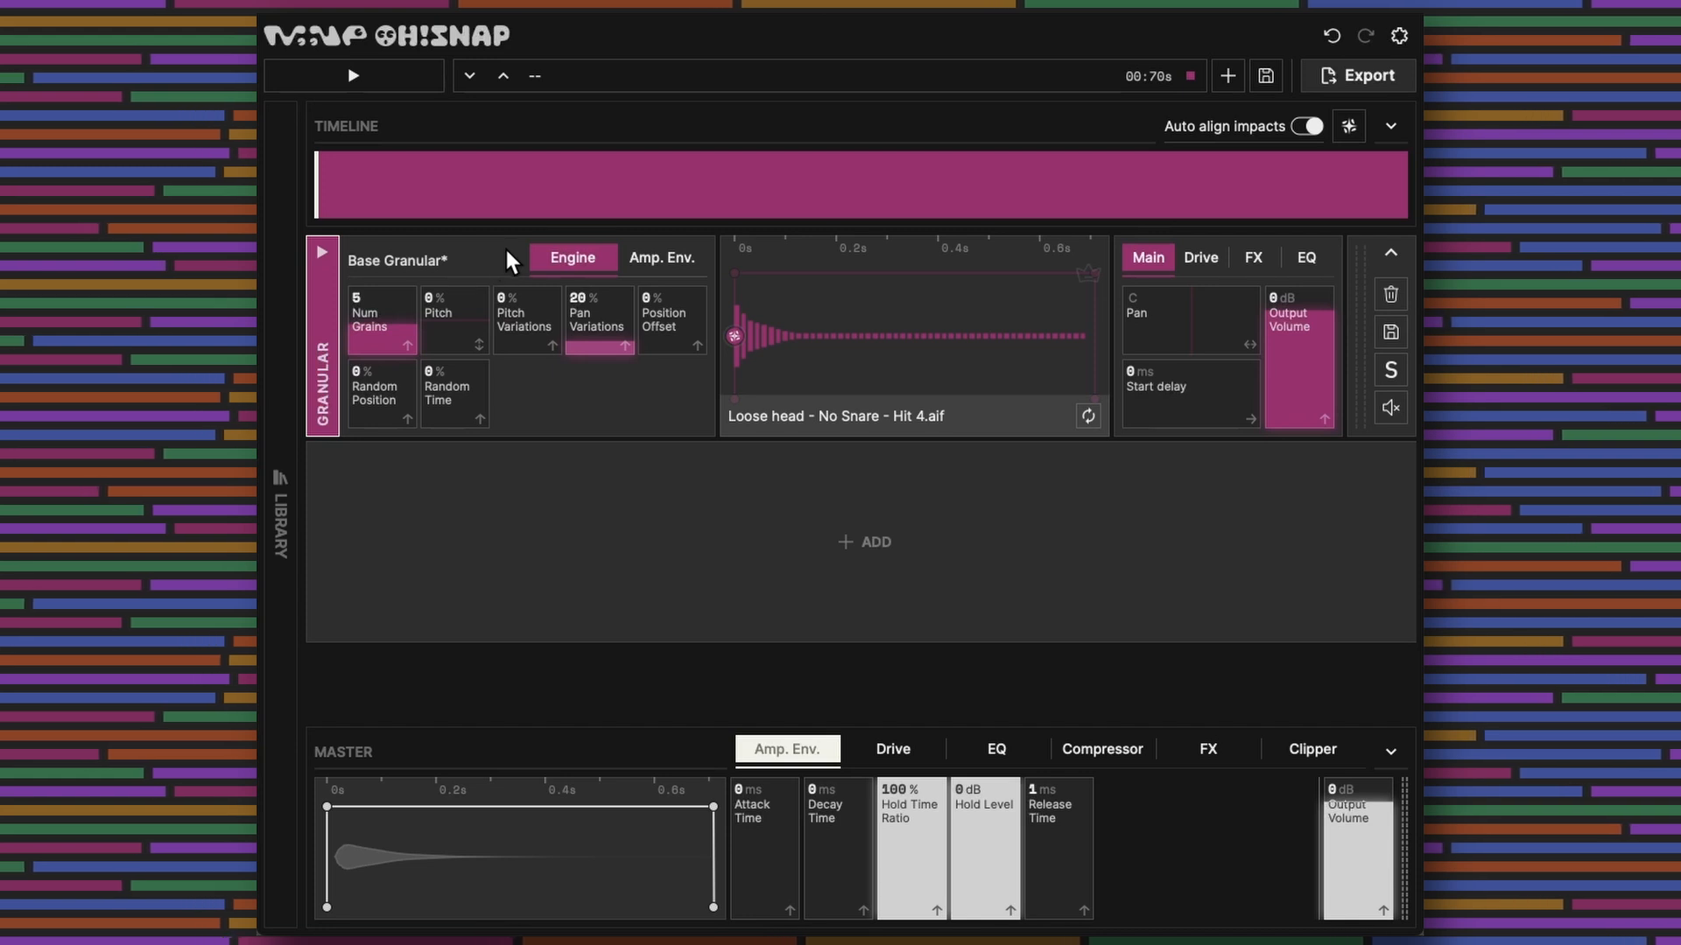
pyautogui.click(443, 338)
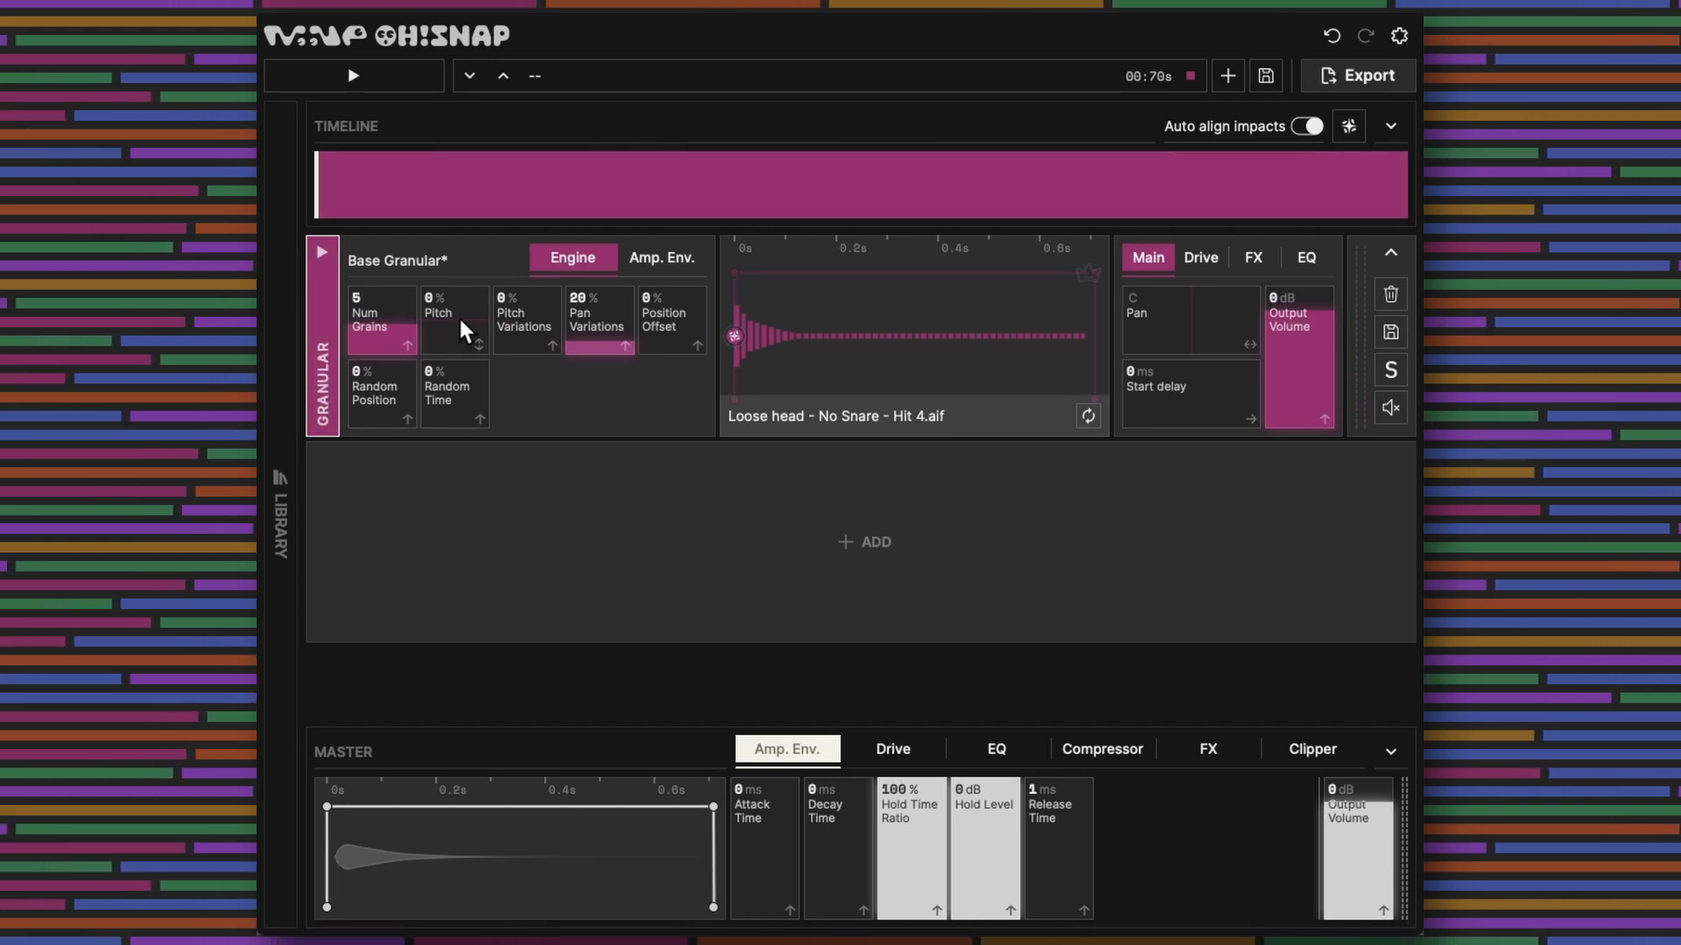
pyautogui.scroll(-2, 458, 315)
pyautogui.moveTo(457, 319); pyautogui.dragTo(456, 338)
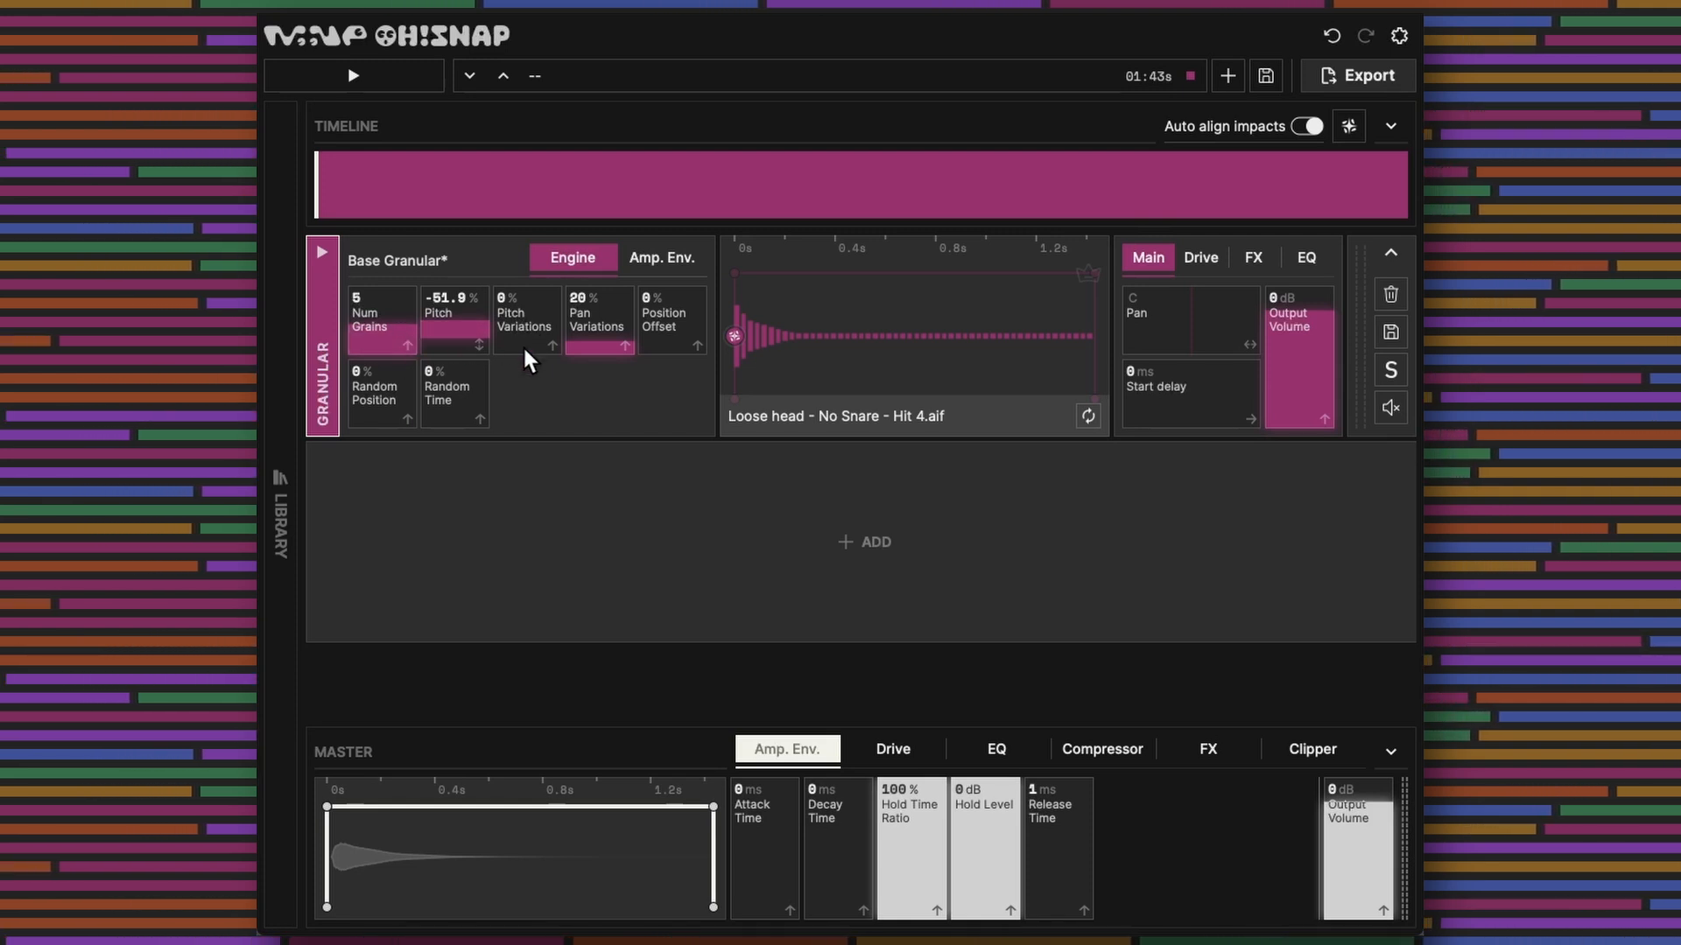
# Step: Set the granular layer's Pitch Variations to 48 %
pyautogui.moveTo(524, 346); pyautogui.dragTo(522, 301)
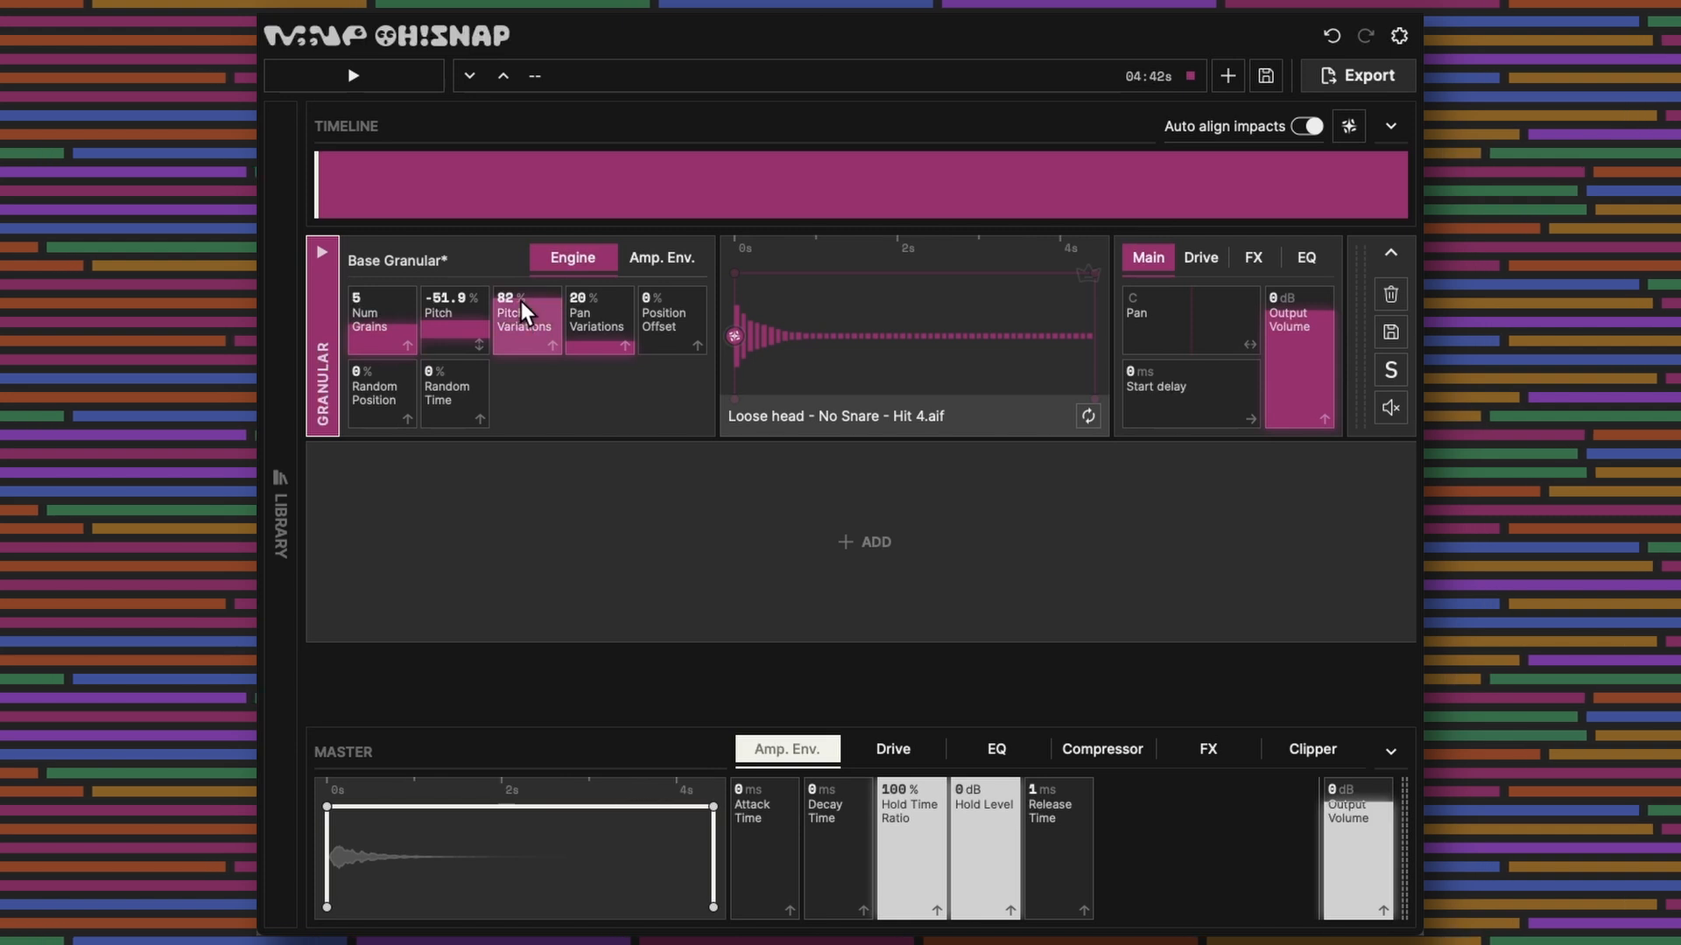
pyautogui.doubleClick(519, 299)
pyautogui.write('40')
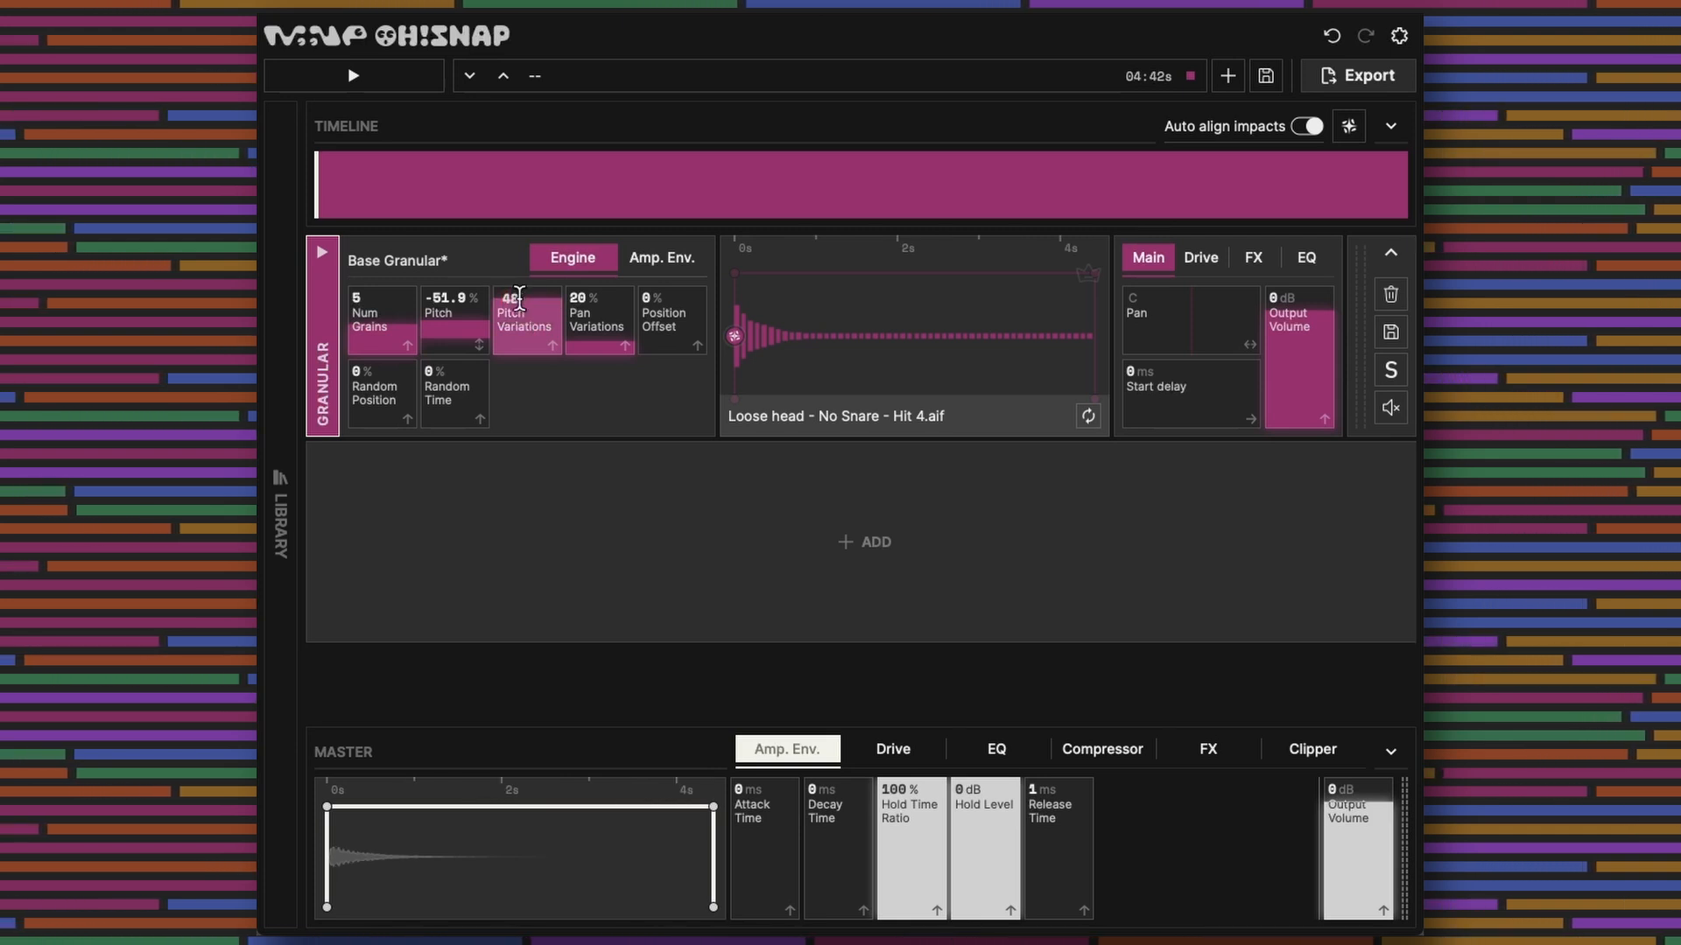
pyautogui.press('Return')
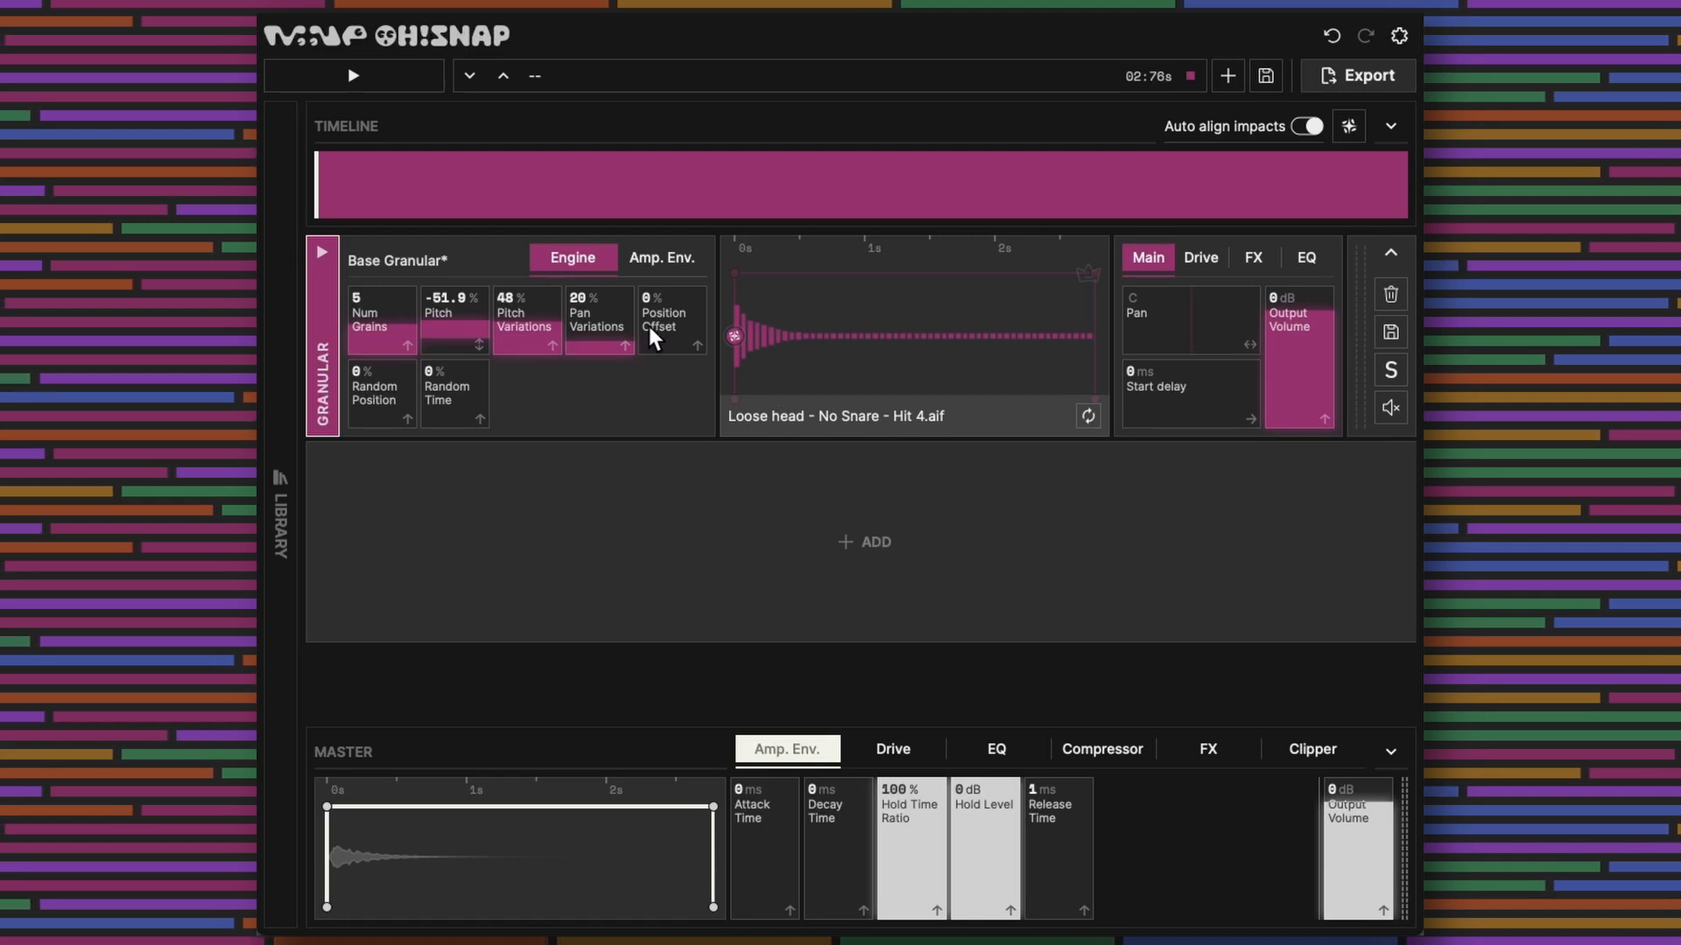
# Step: Play the sound while trying Pan Variations at 0 % and 100 %, settling on 25 %
pyautogui.press('space')
pyautogui.press('space')
pyautogui.moveTo(597, 332); pyautogui.dragTo(629, 486)
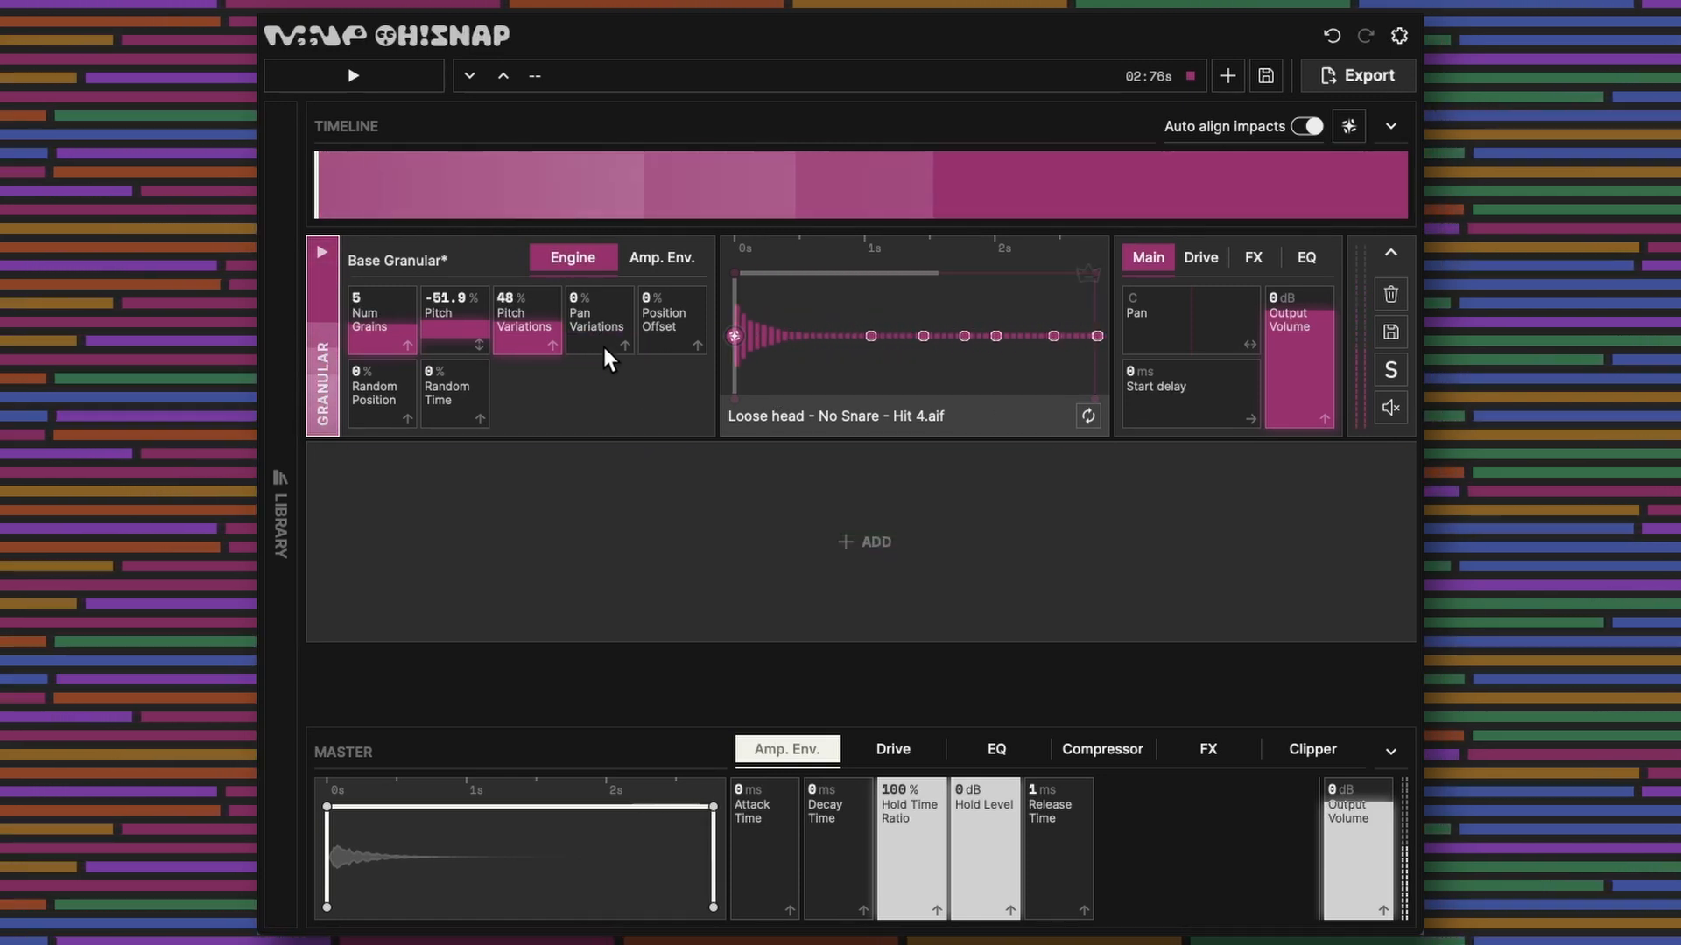
pyautogui.moveTo(603, 342); pyautogui.dragTo(605, 267)
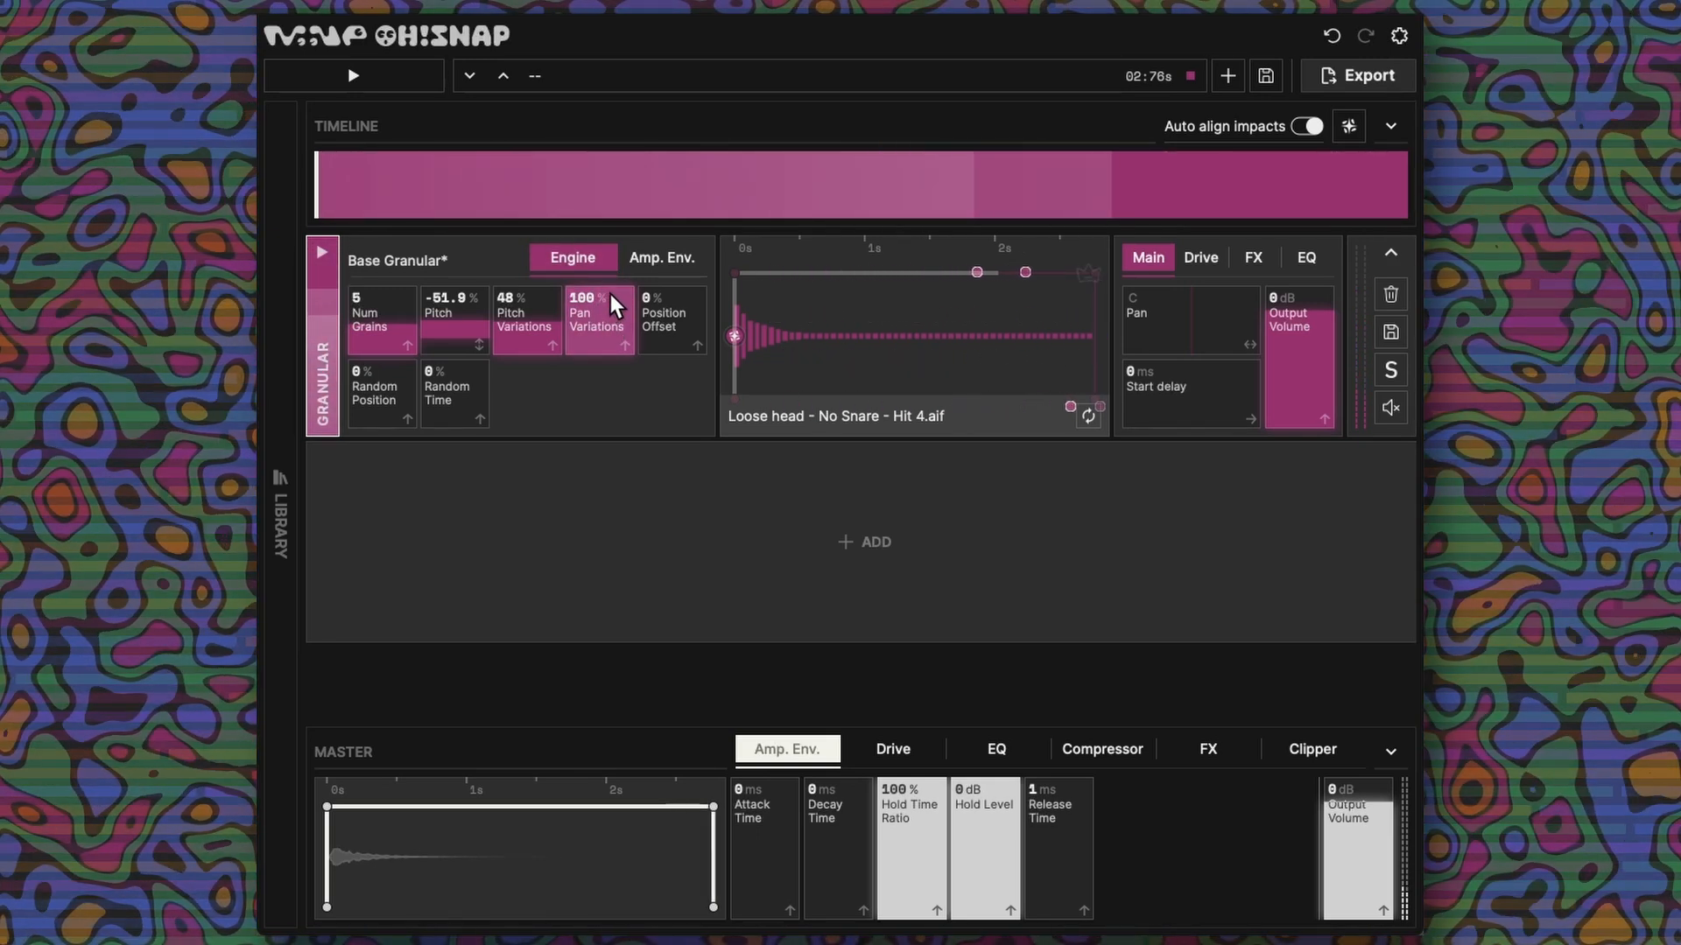
pyautogui.moveTo(611, 294); pyautogui.dragTo(606, 306)
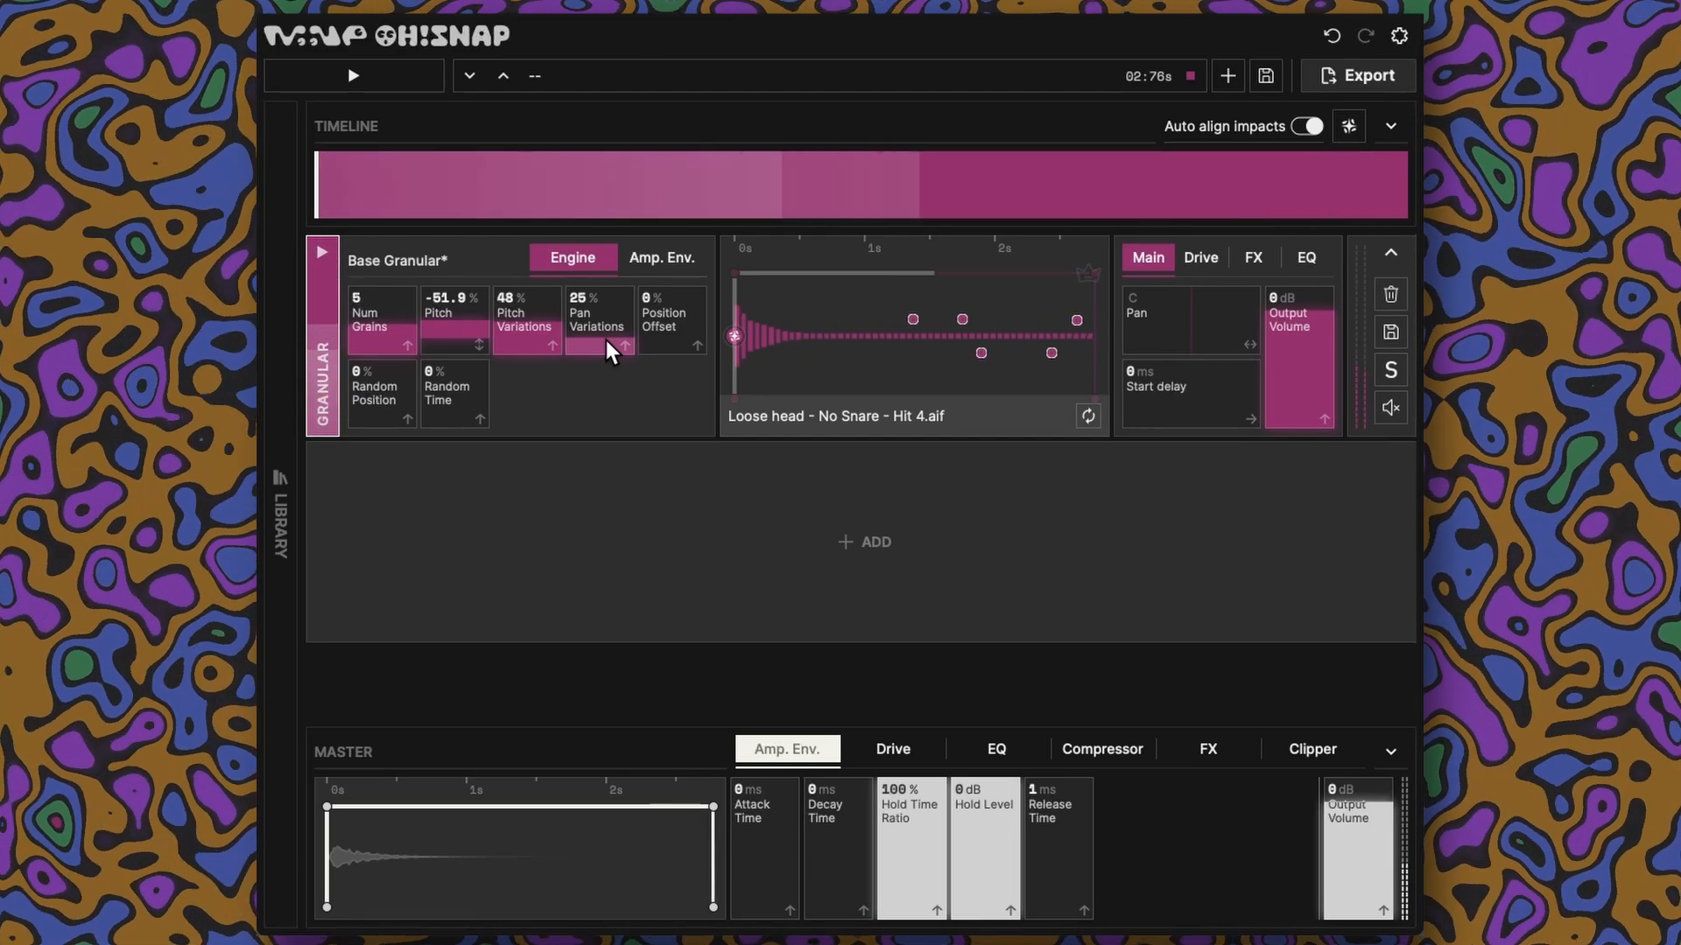
# Step: Set the granular layer's first EQ band to a low shelf at 90 Hz with 8.1 dB of gain
pyautogui.click(1296, 259)
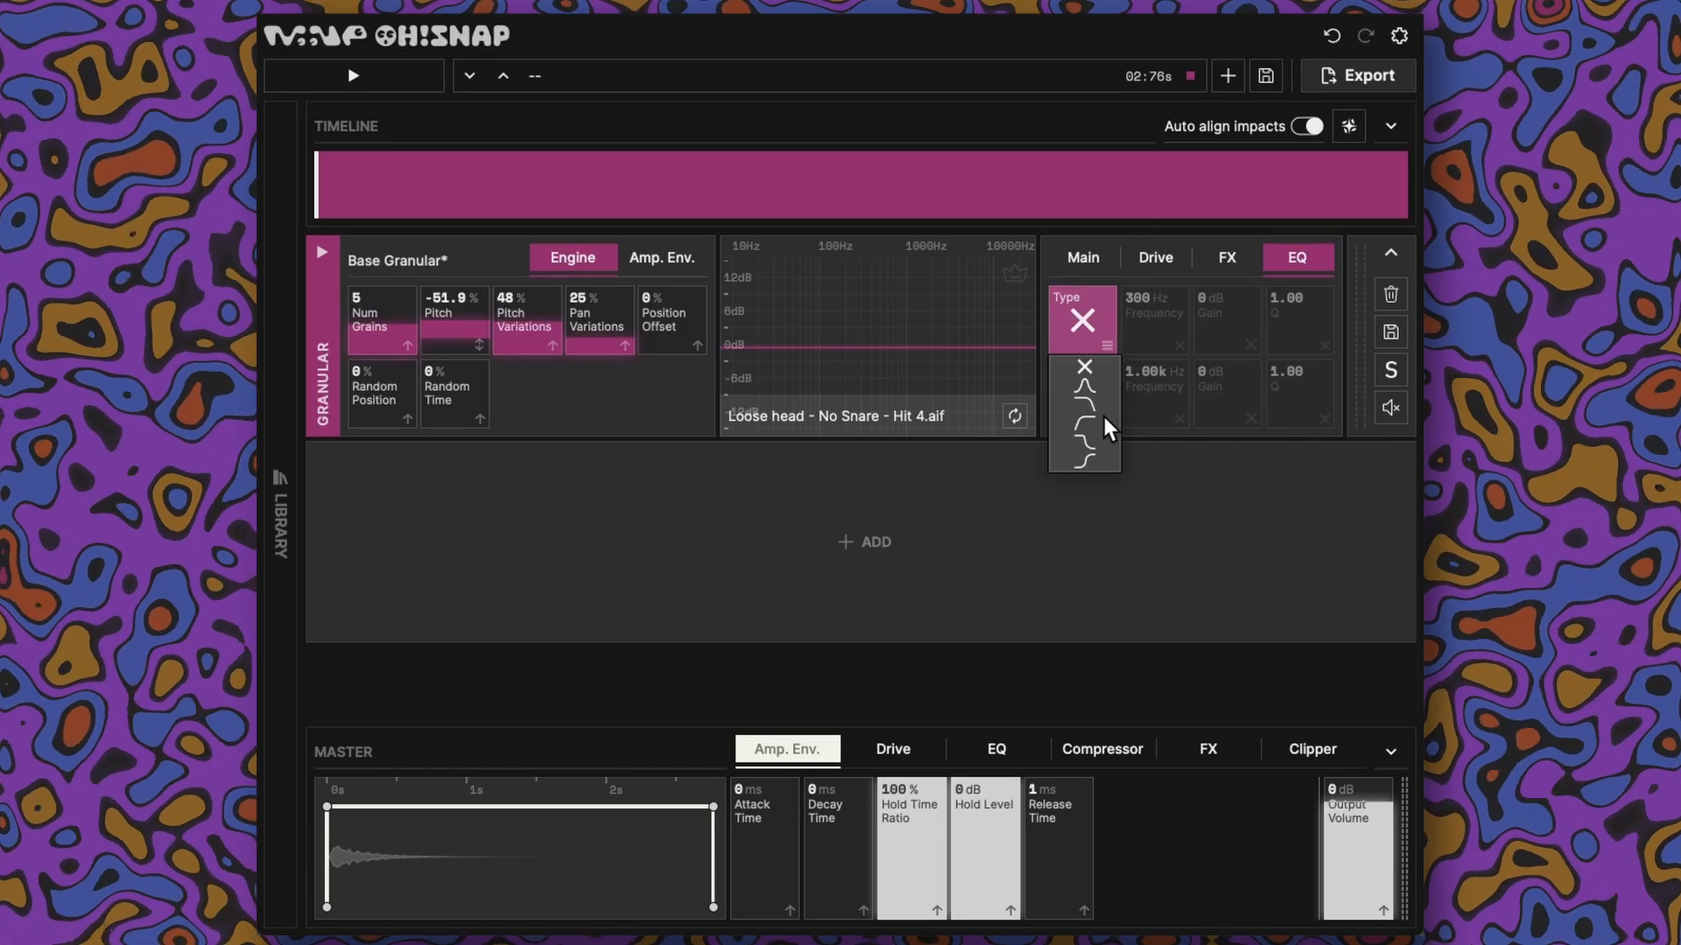
pyautogui.click(1091, 437)
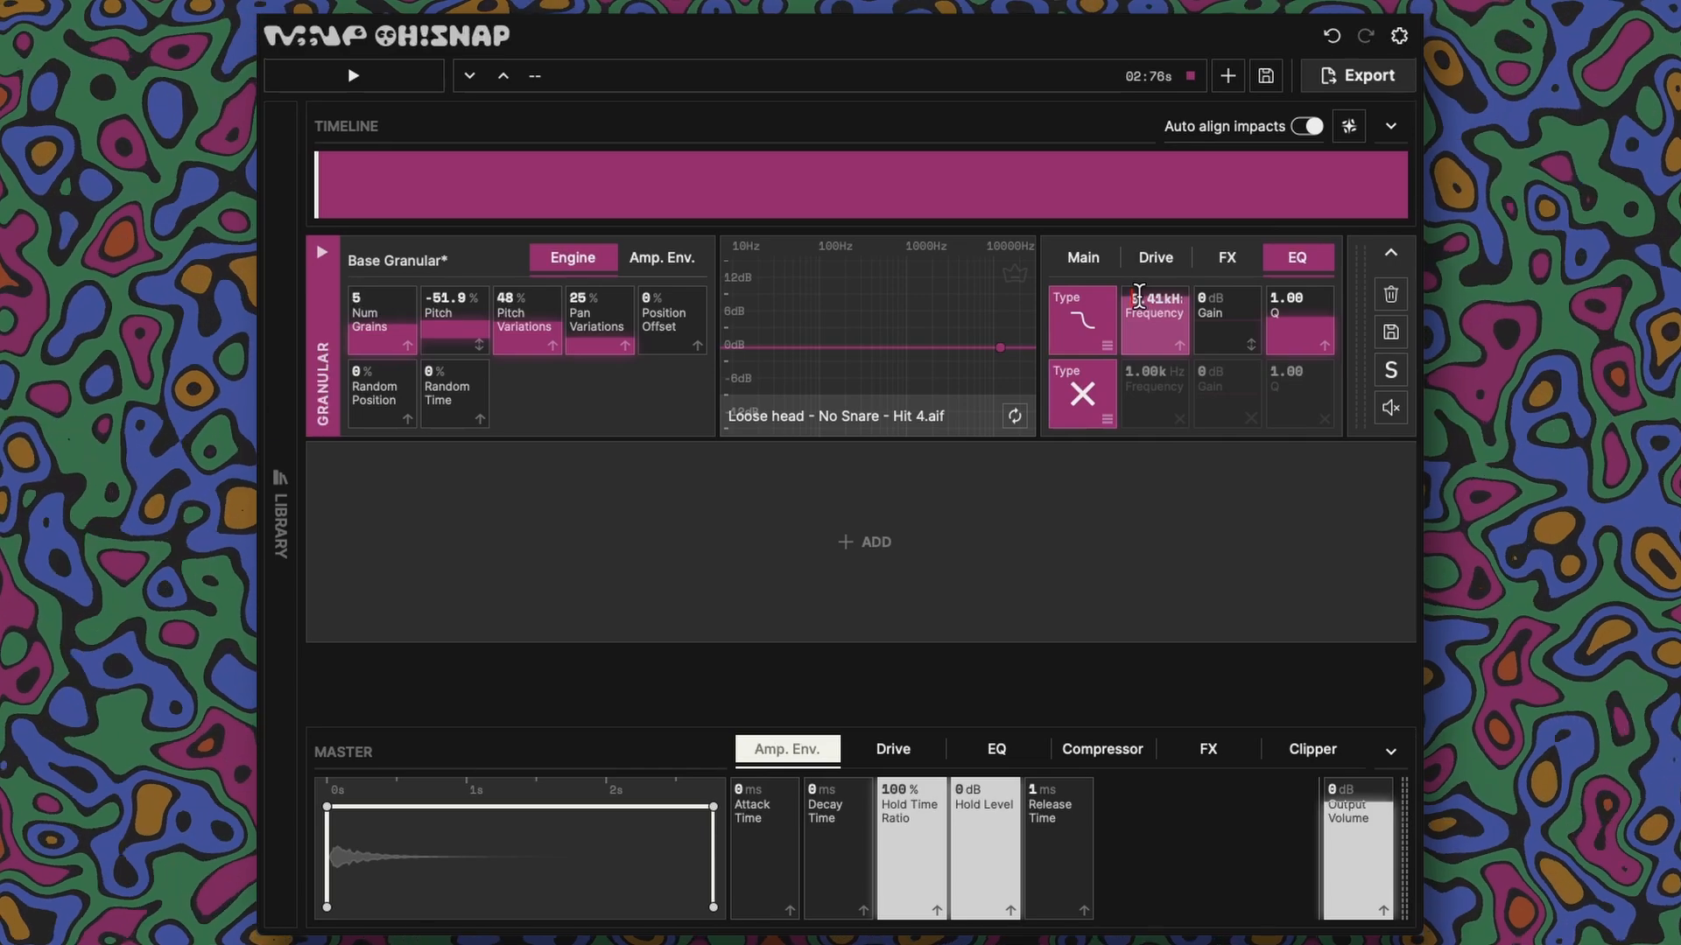
pyautogui.scroll(10, 1222, 310)
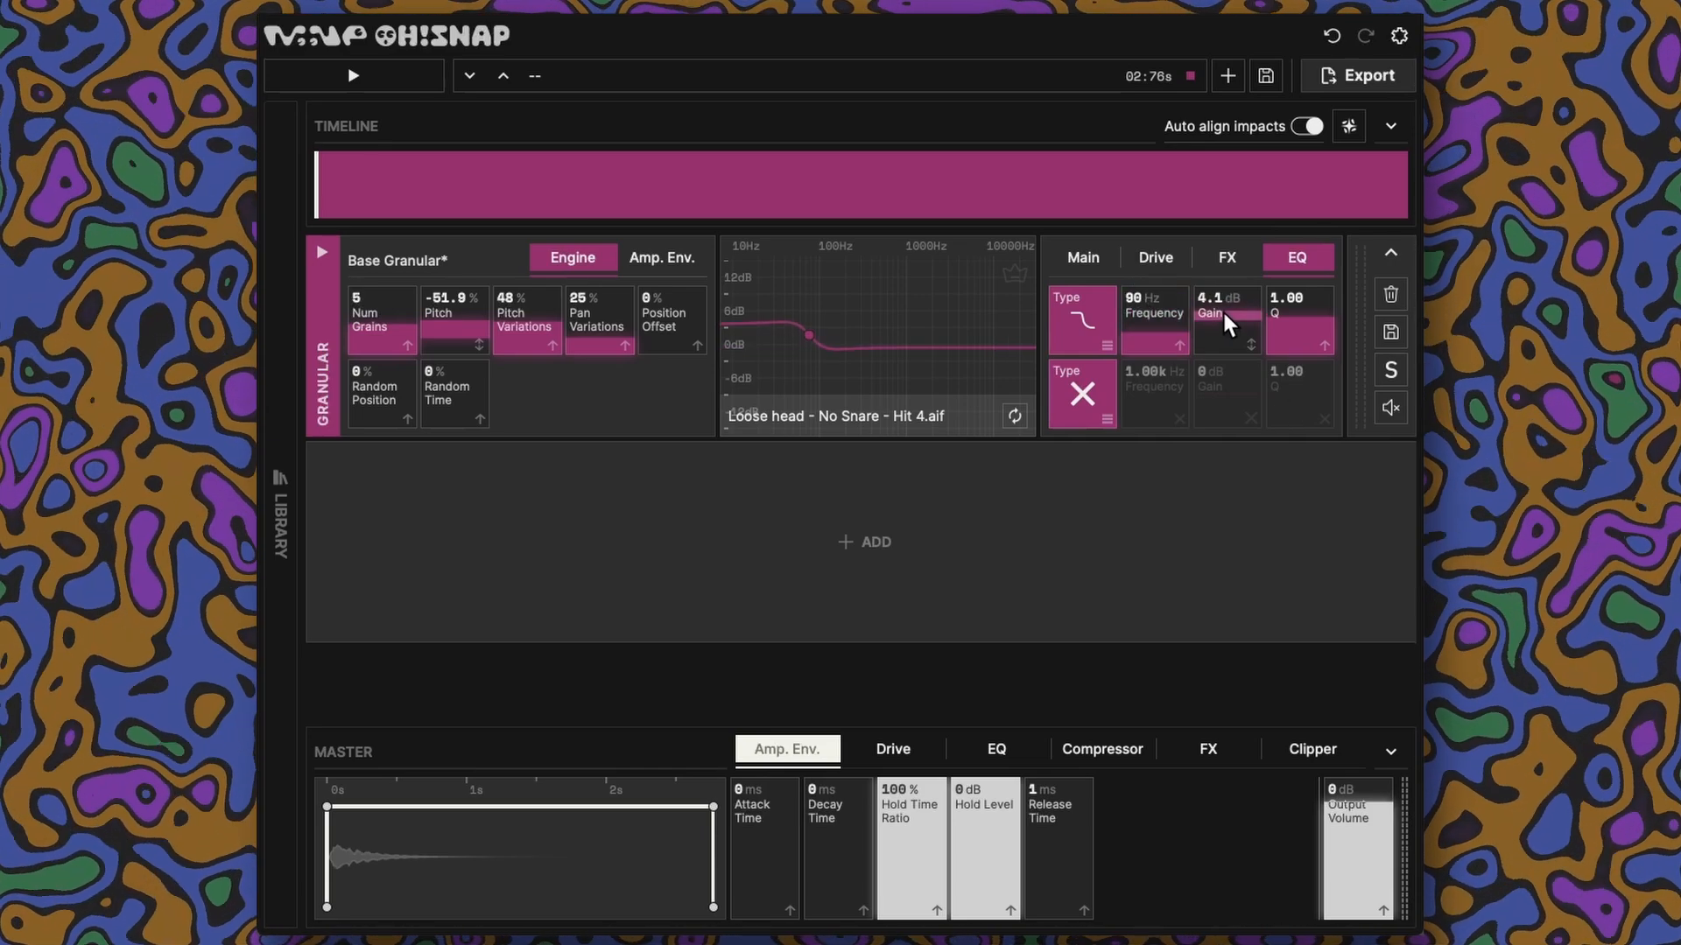
pyautogui.scroll(4, 1223, 309)
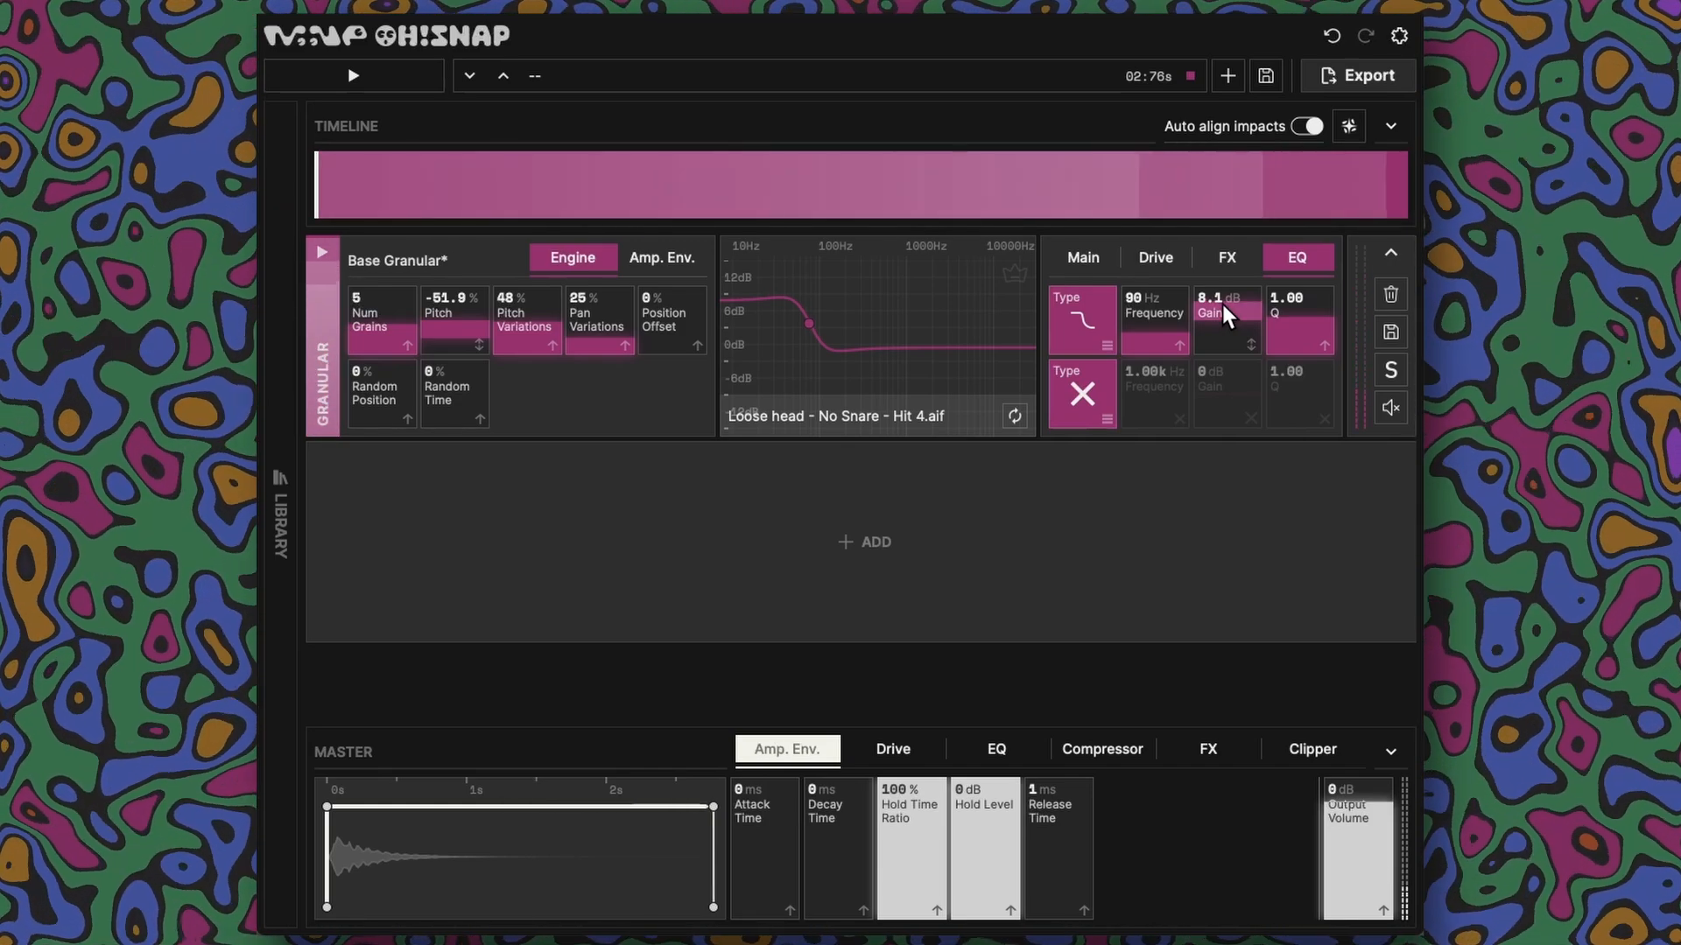
# Step: Turn on the granular layer's Drive with 8 dB in gain, audition different Drive Colour amounts and settle on 39.4 %
pyautogui.click(1156, 258)
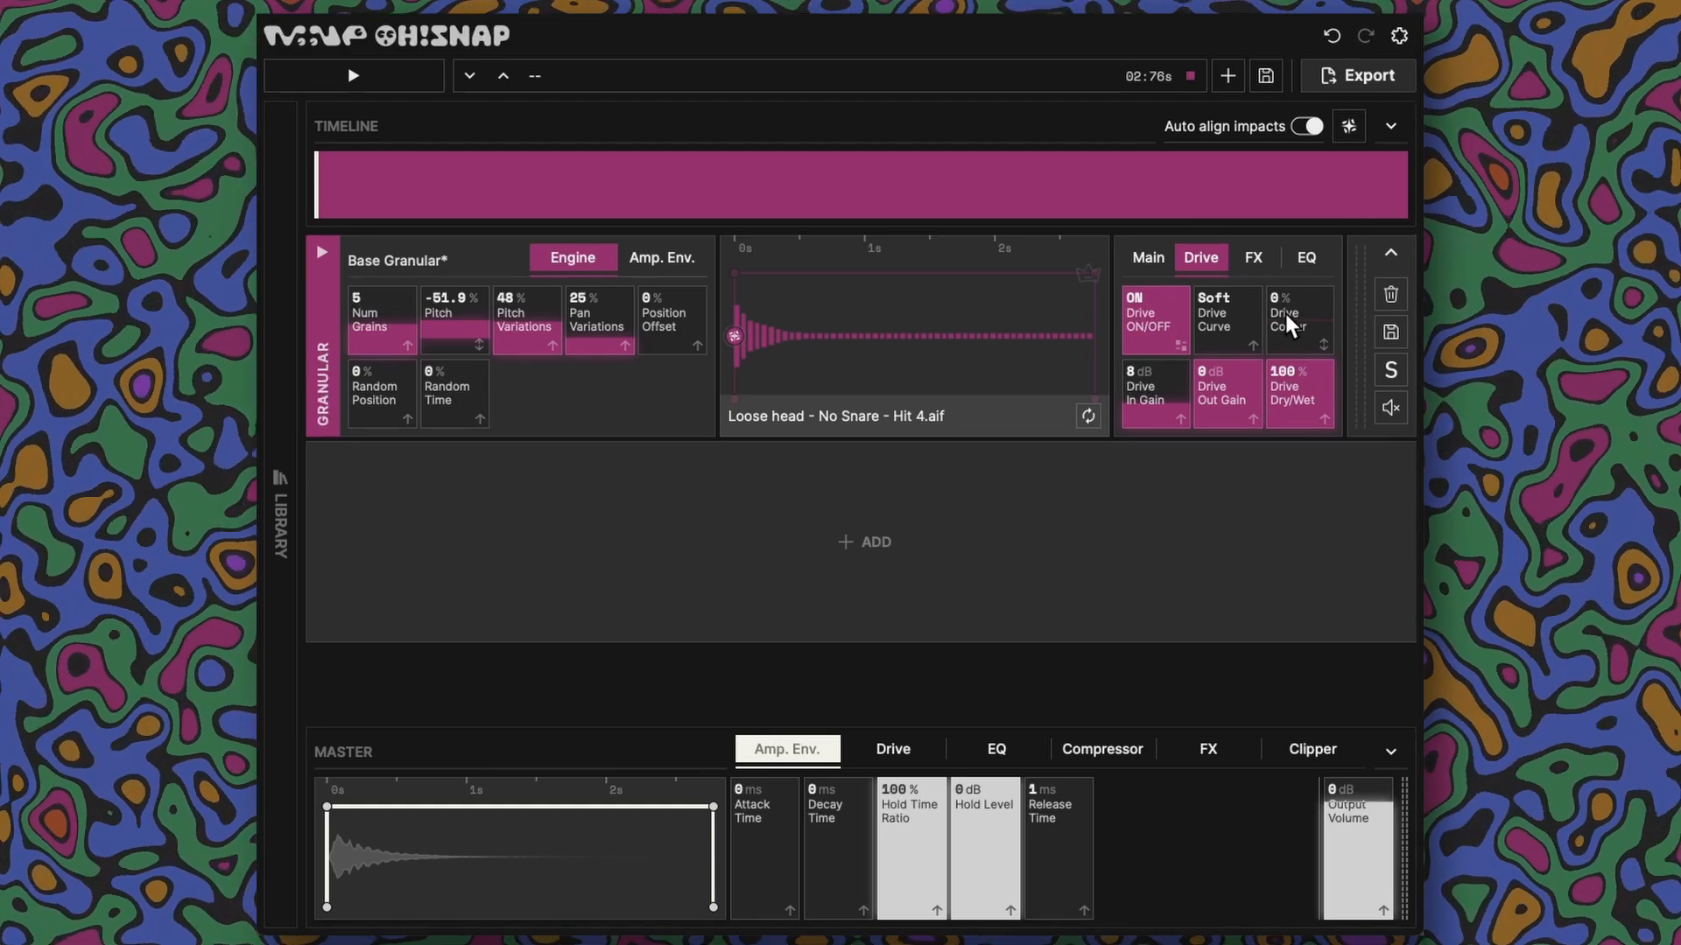
pyautogui.scroll(5, 1286, 315)
pyautogui.scroll(-3, 1286, 314)
pyautogui.moveTo(1299, 324); pyautogui.dragTo(1299, 310)
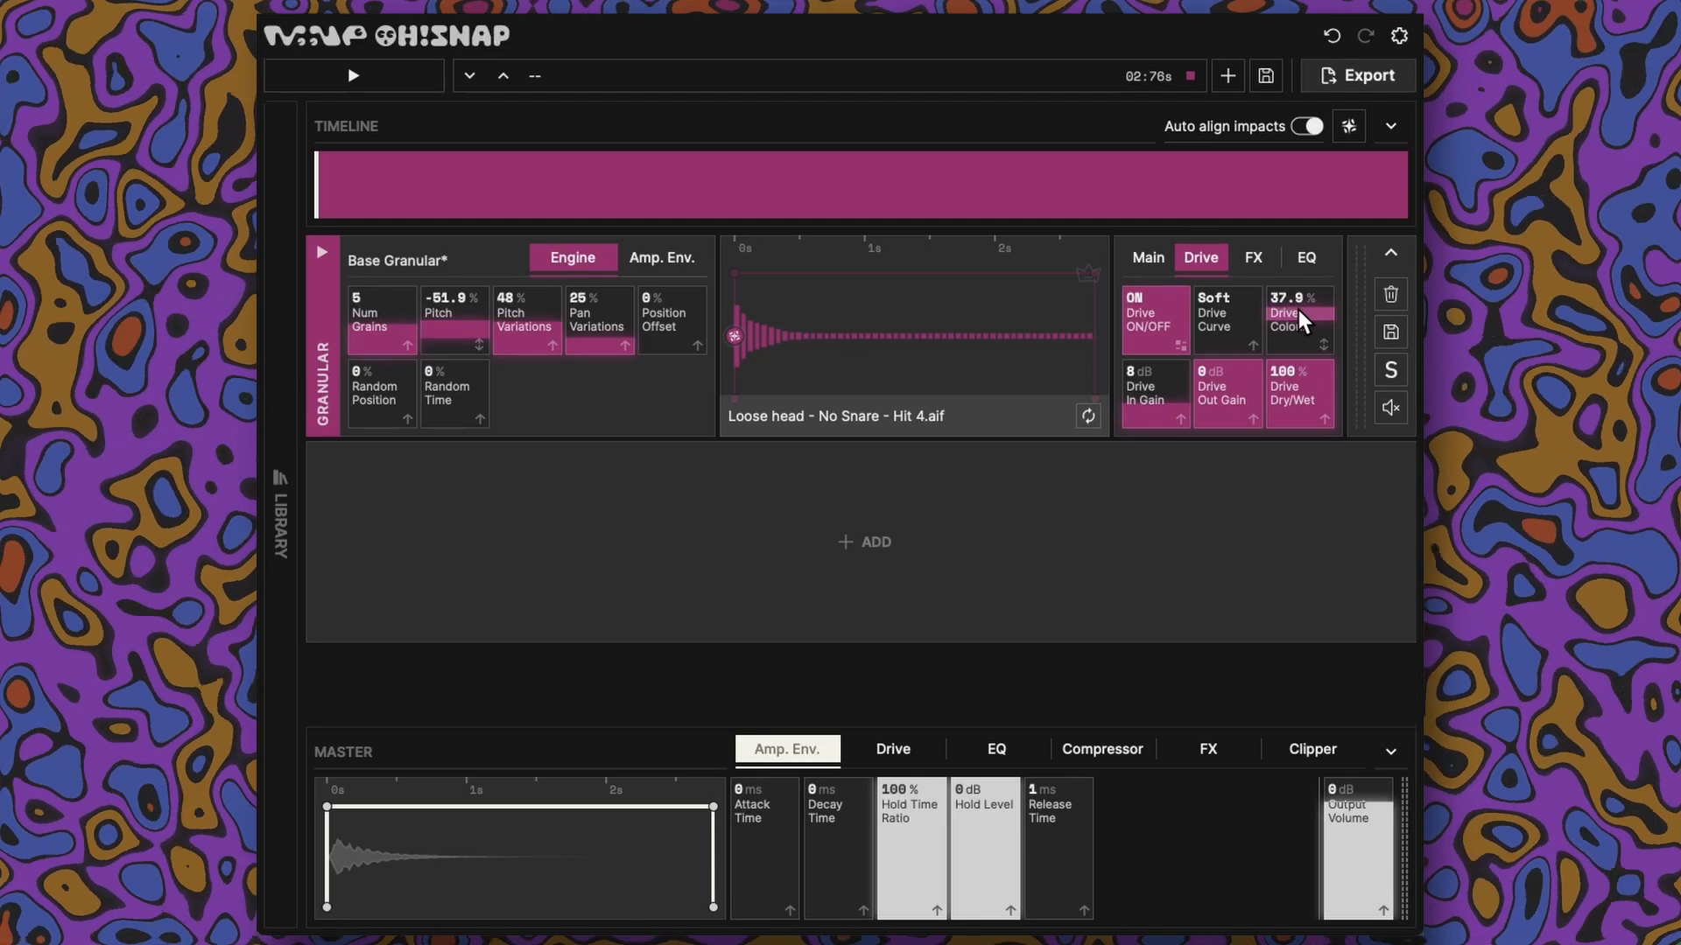
pyautogui.press('space')
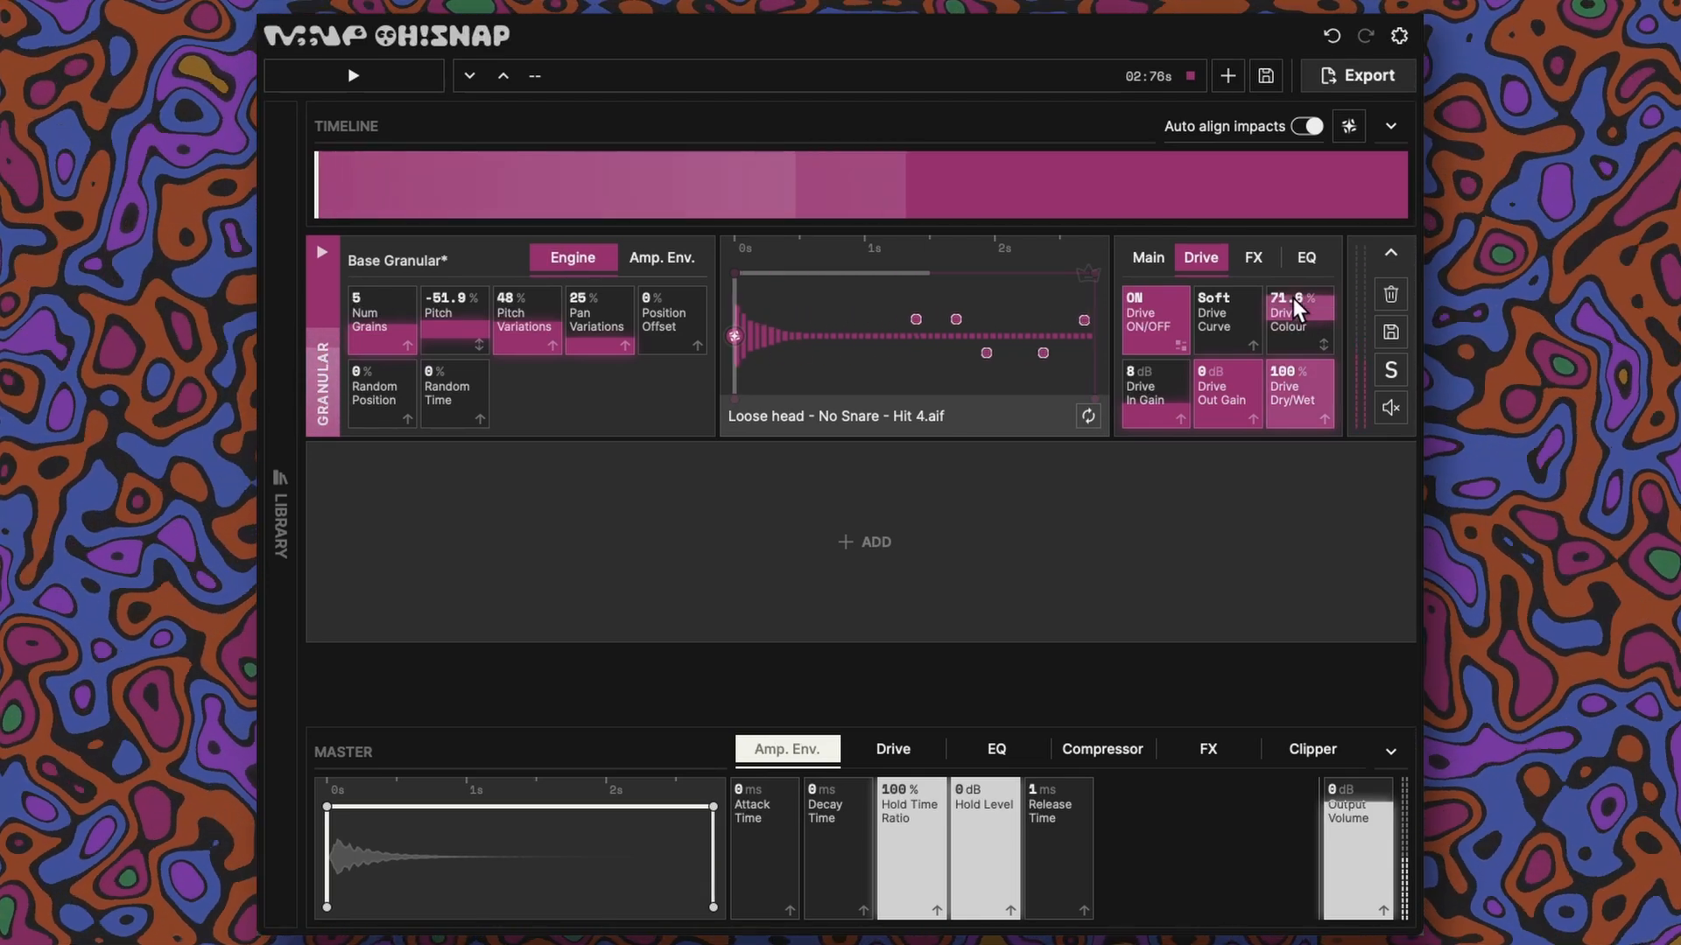
pyautogui.moveTo(1300, 323); pyautogui.dragTo(1291, 283)
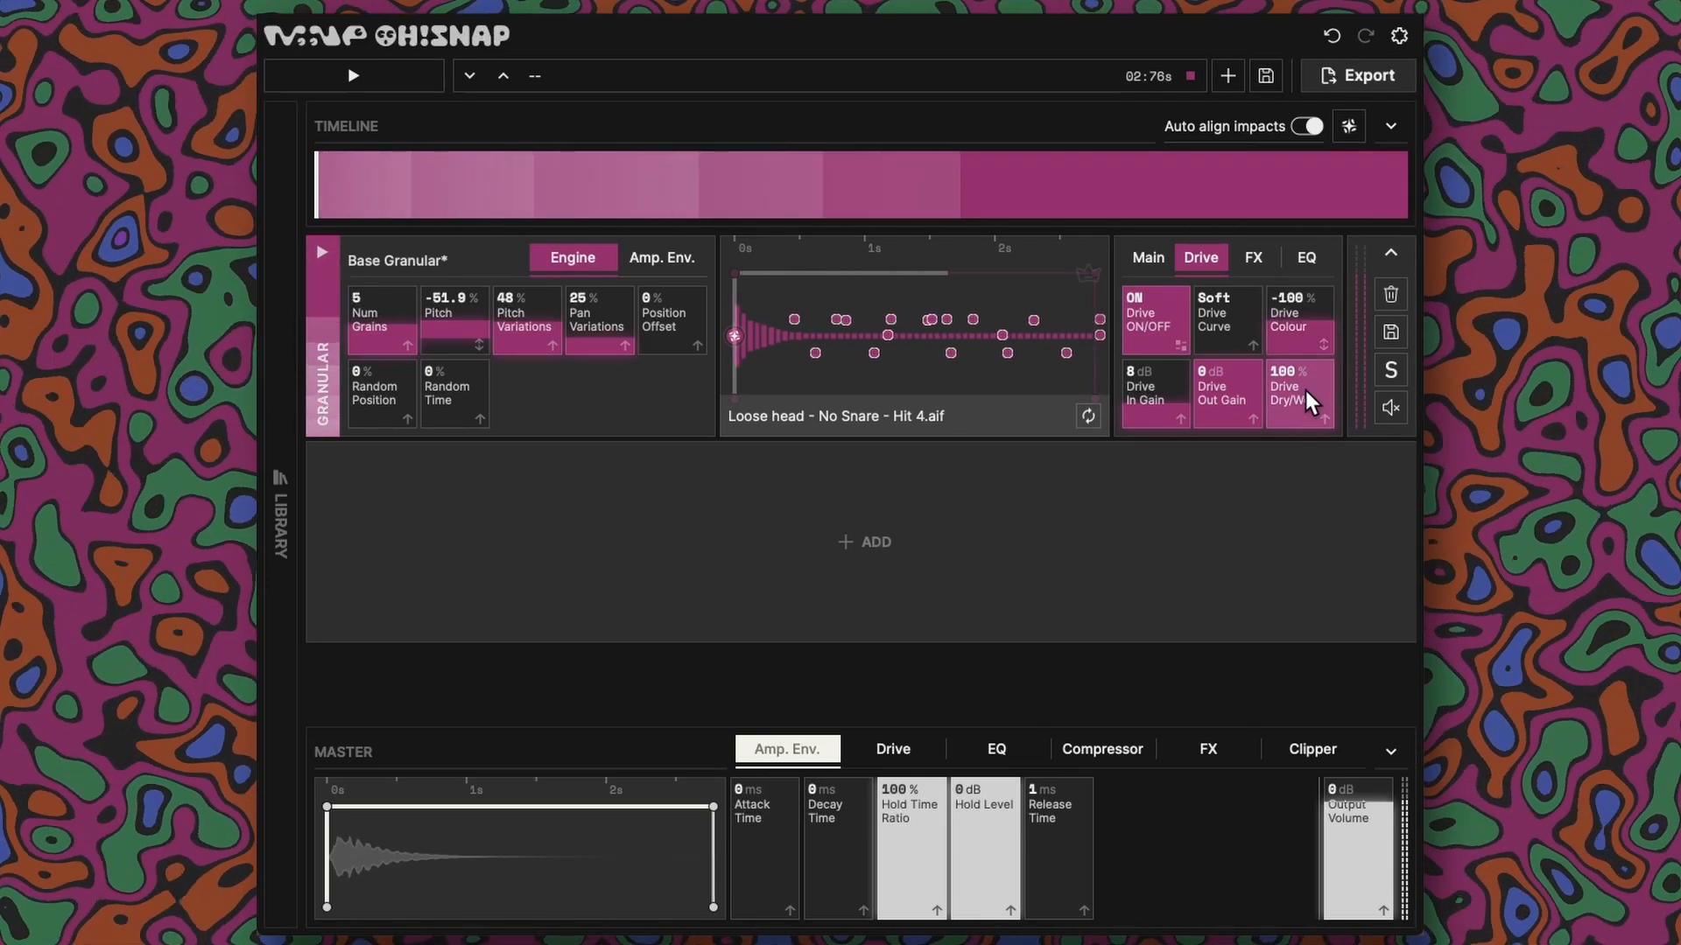
pyautogui.moveTo(1315, 294); pyautogui.dragTo(1316, 304)
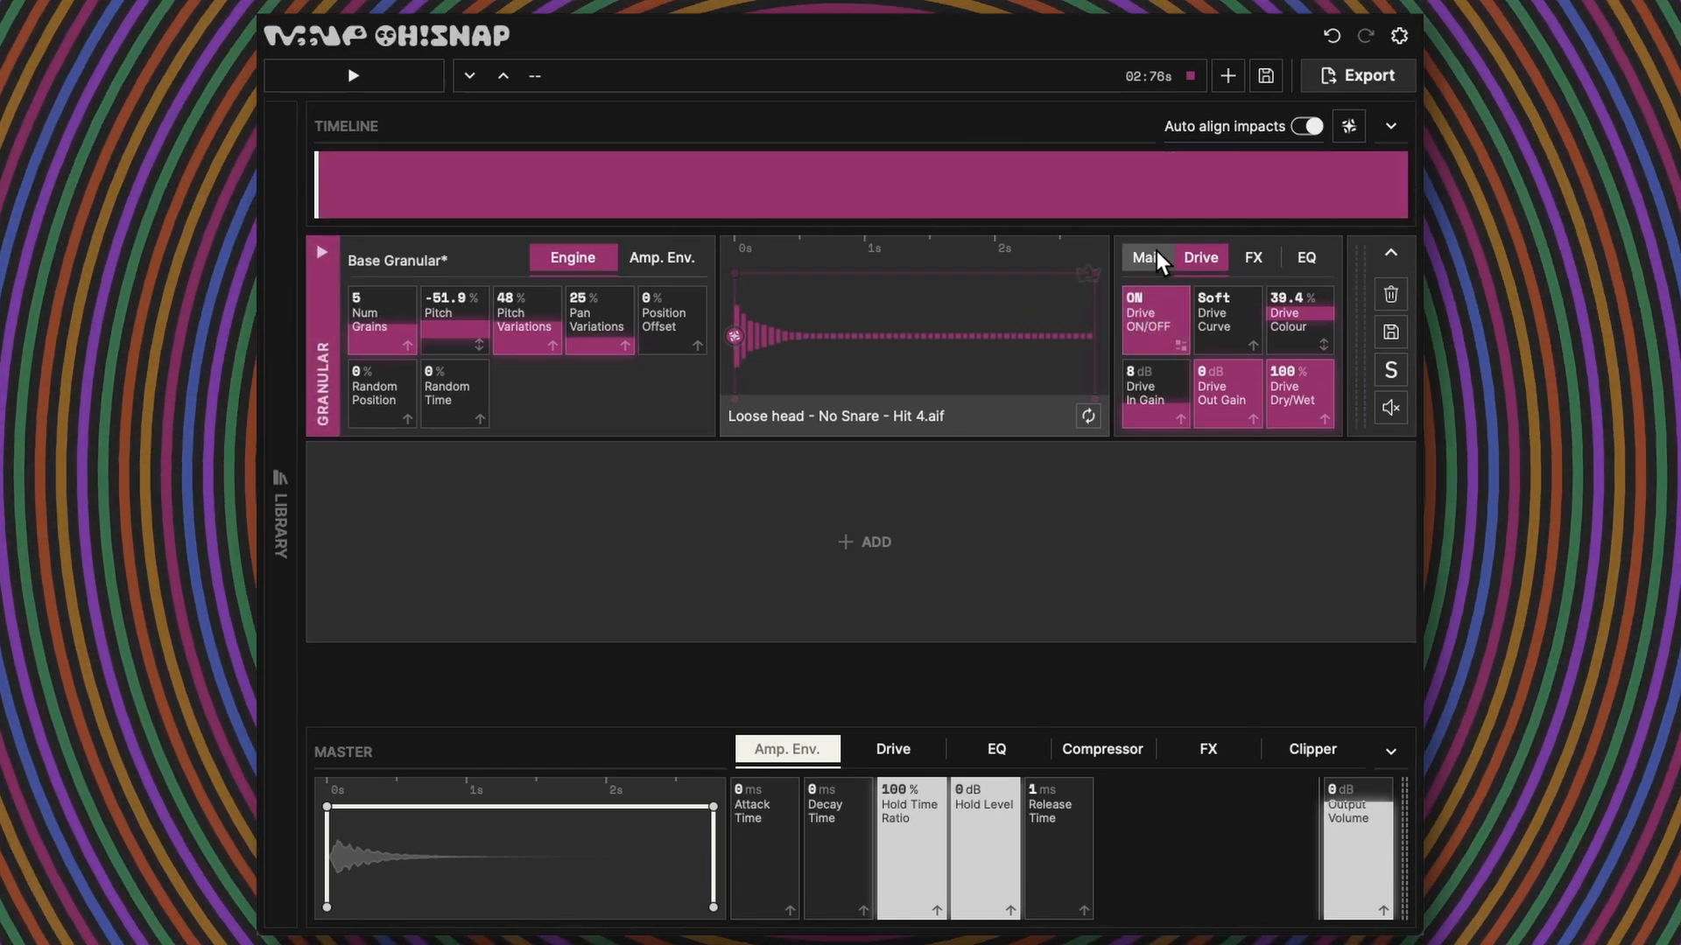
# Step: Set the granular layer's Output Volume to -8 dB and play the sound
pyautogui.click(1157, 257)
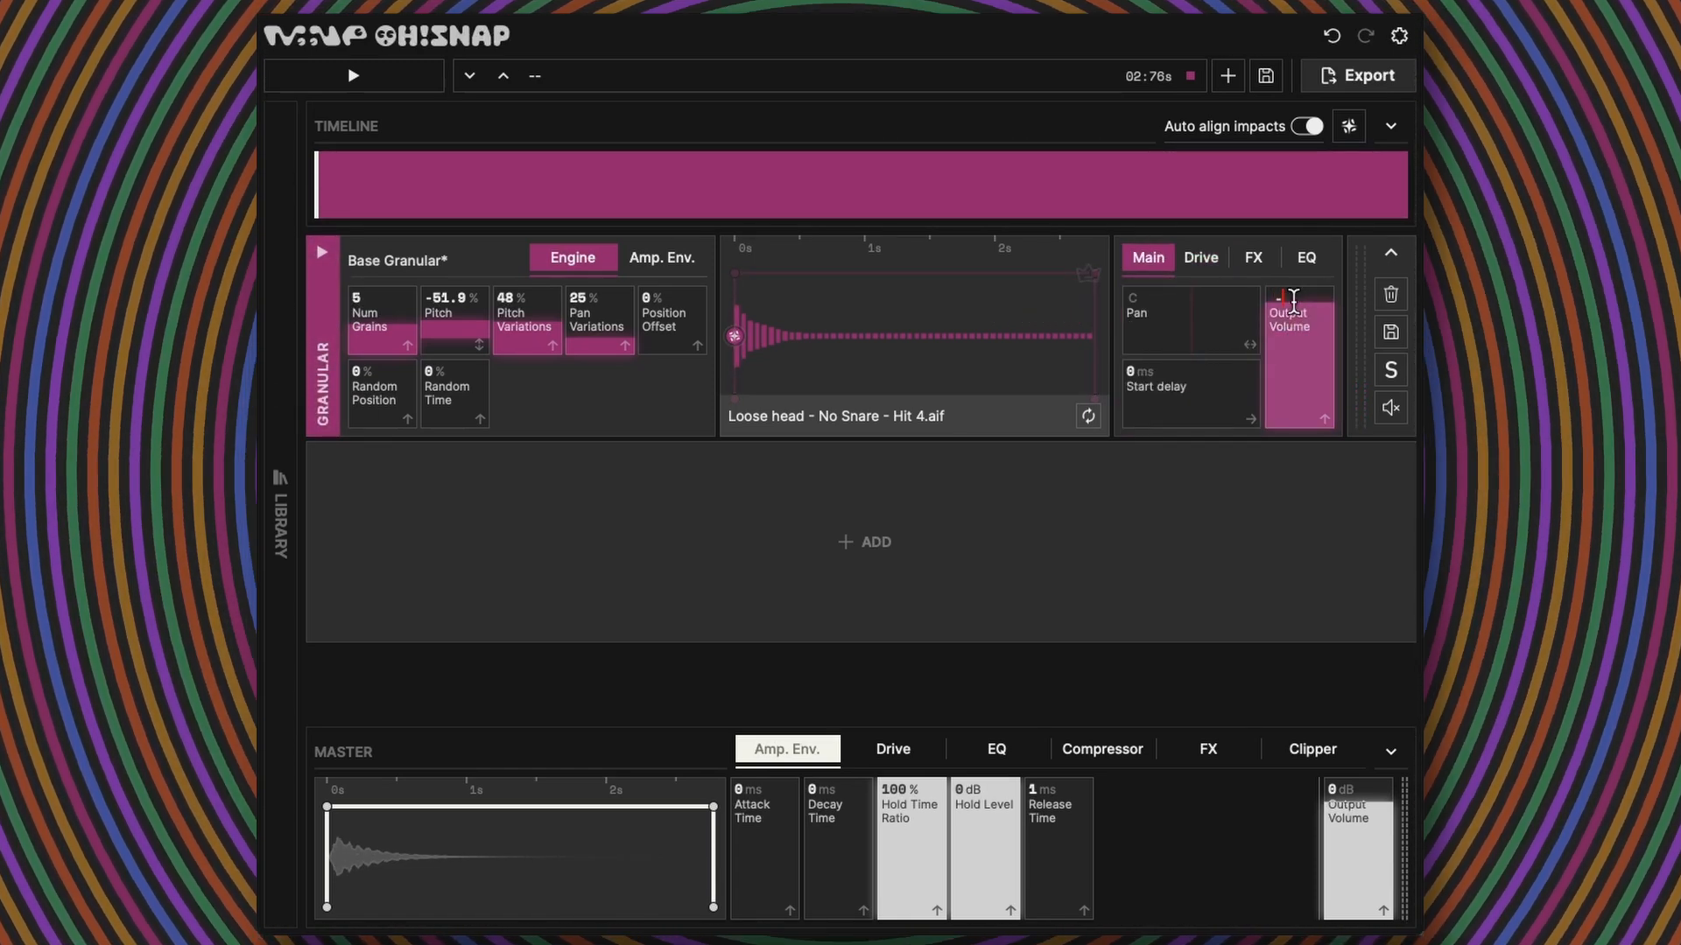
pyautogui.press('Return')
pyautogui.press('space')
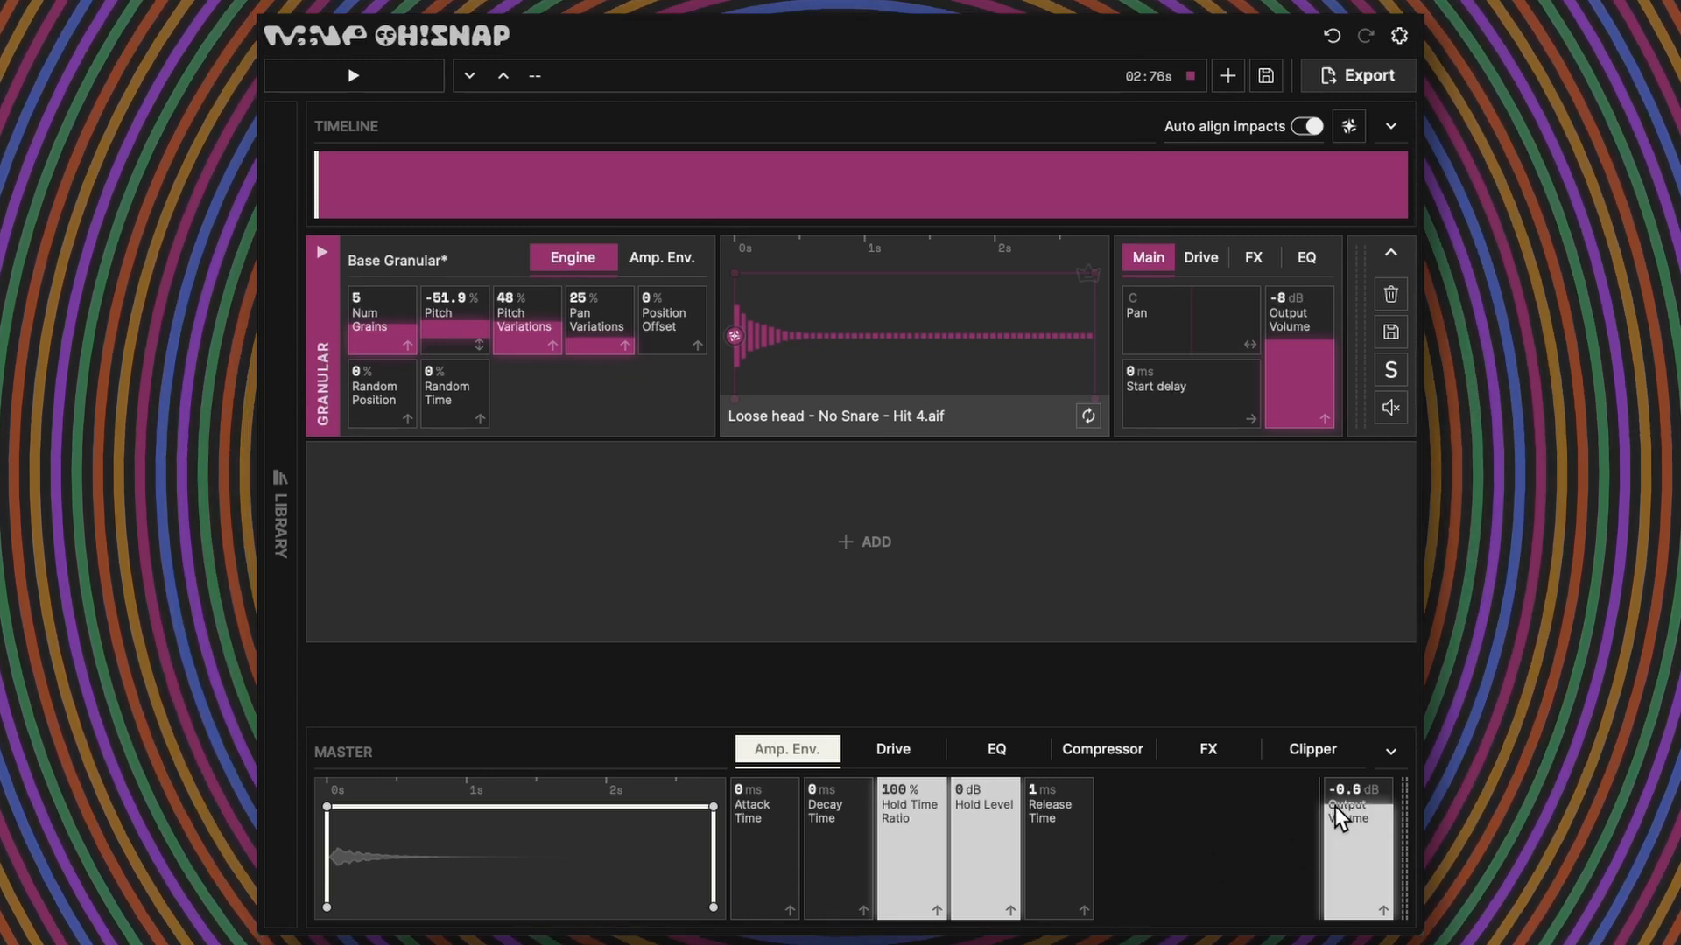
# Step: Set the master Output Volume to -8 dB
pyautogui.moveTo(1335, 806); pyautogui.dragTo(1338, 829)
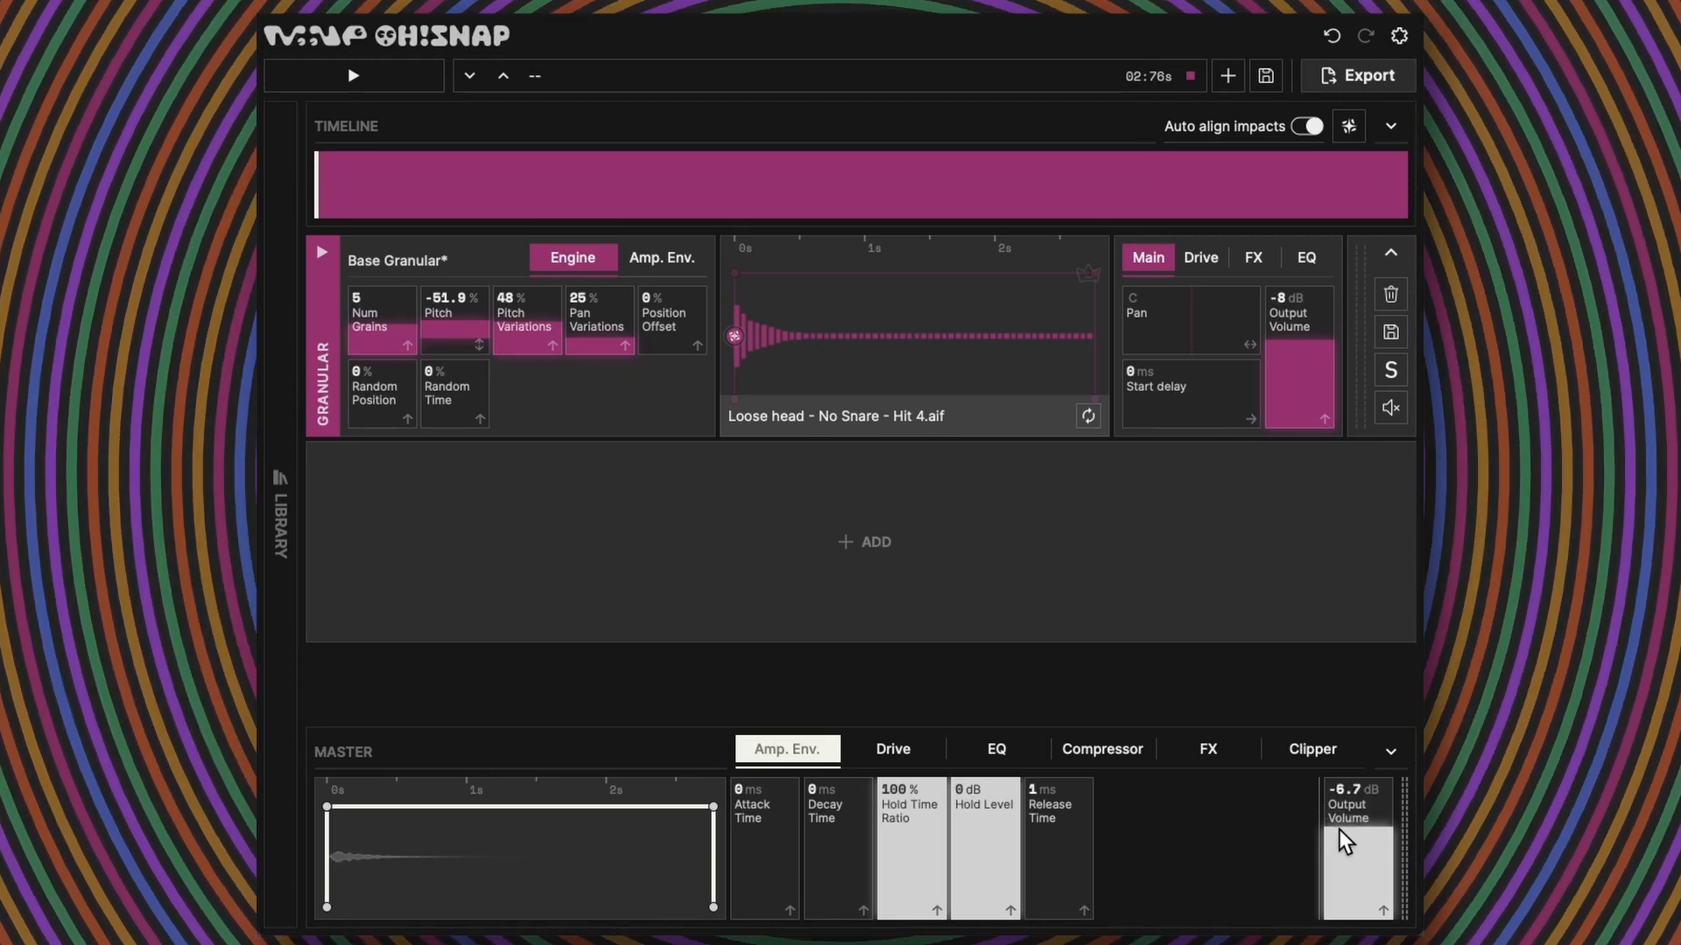
pyautogui.doubleClick(1339, 828)
pyautogui.doubleClick(1340, 785)
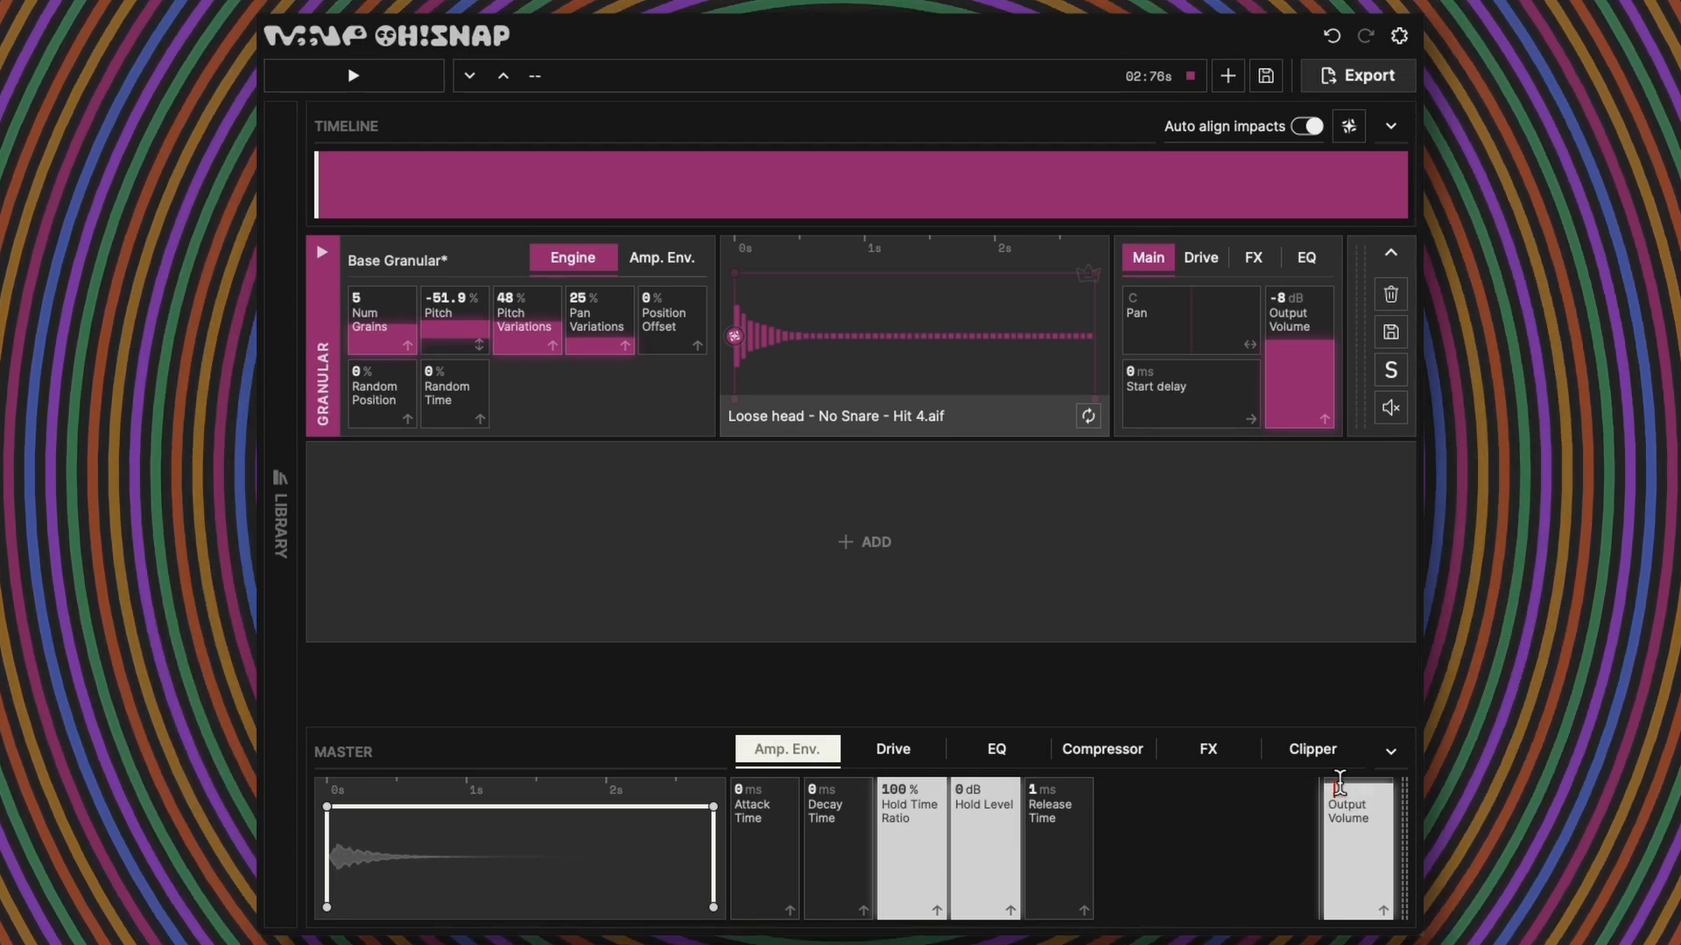
pyautogui.write('-8')
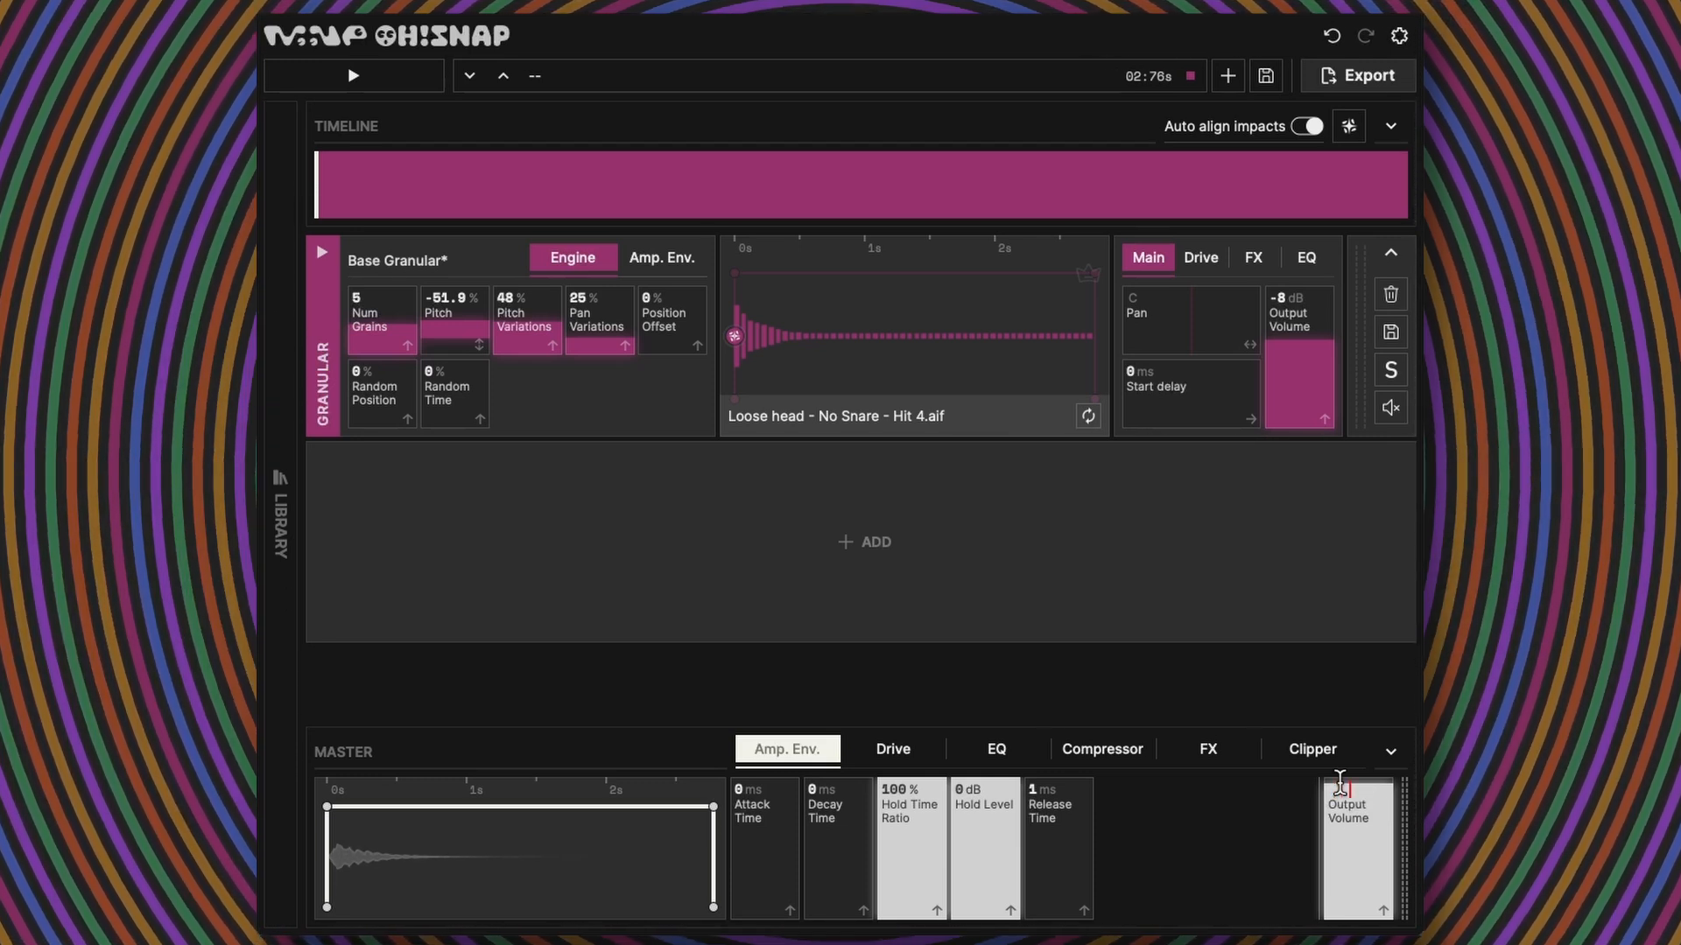
pyautogui.press('Return')
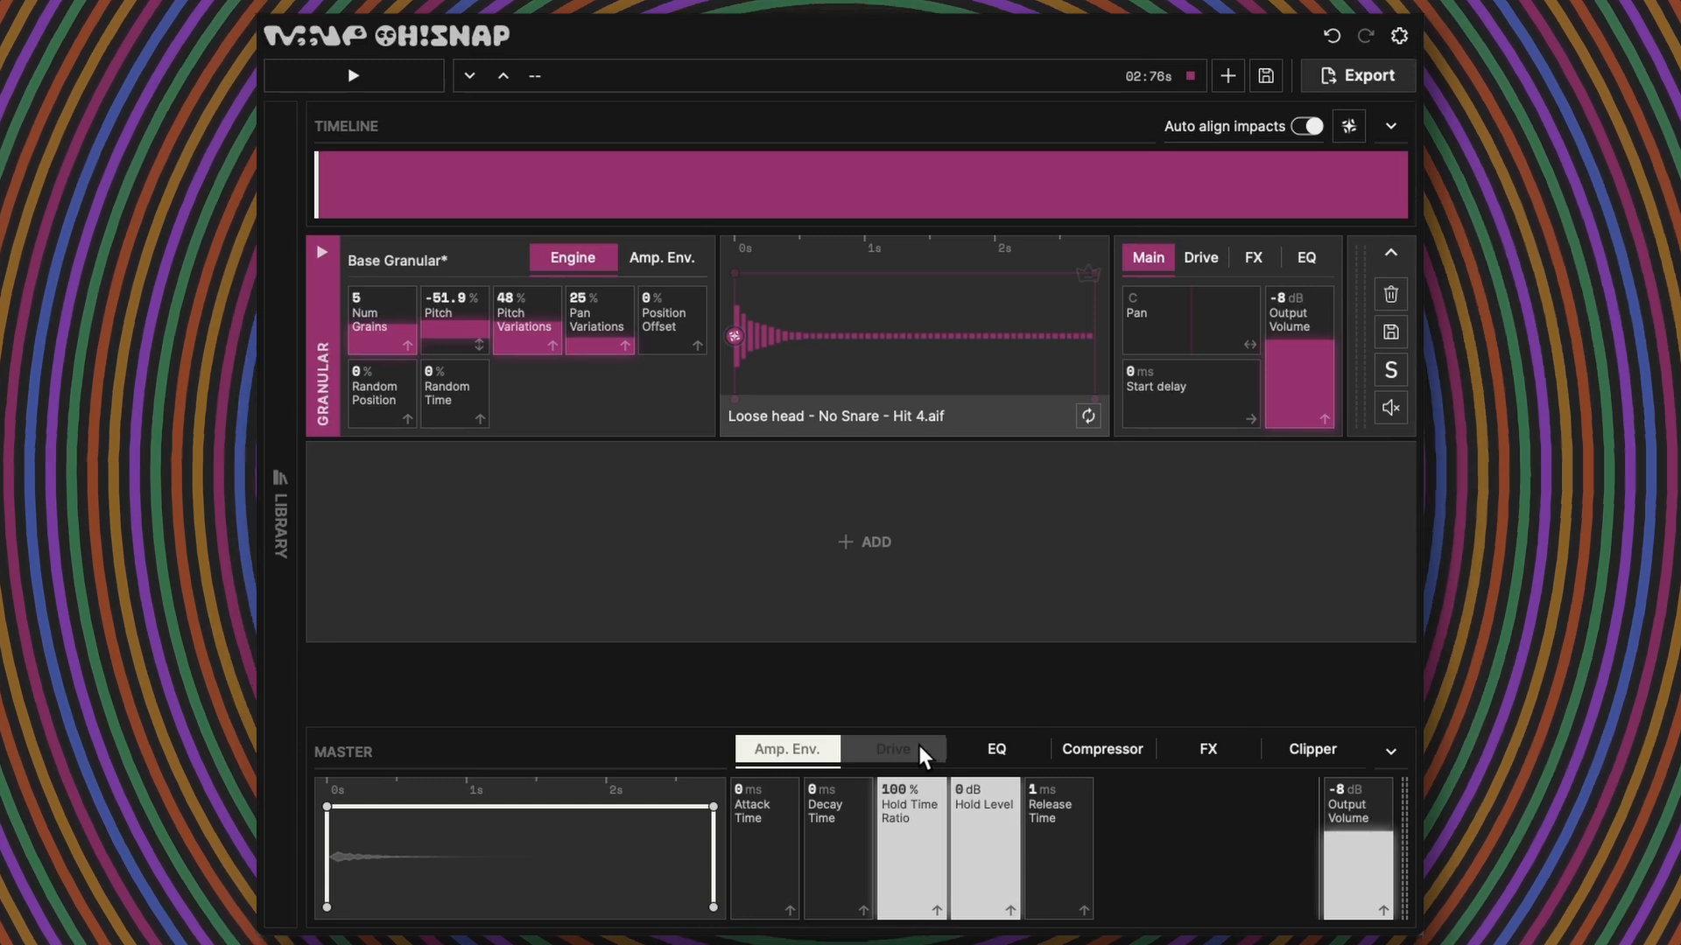
# Step: Turn on the master Drive with an in gain of 16.3 dB and an out gain of -10.2 dB
pyautogui.click(918, 747)
pyautogui.click(772, 821)
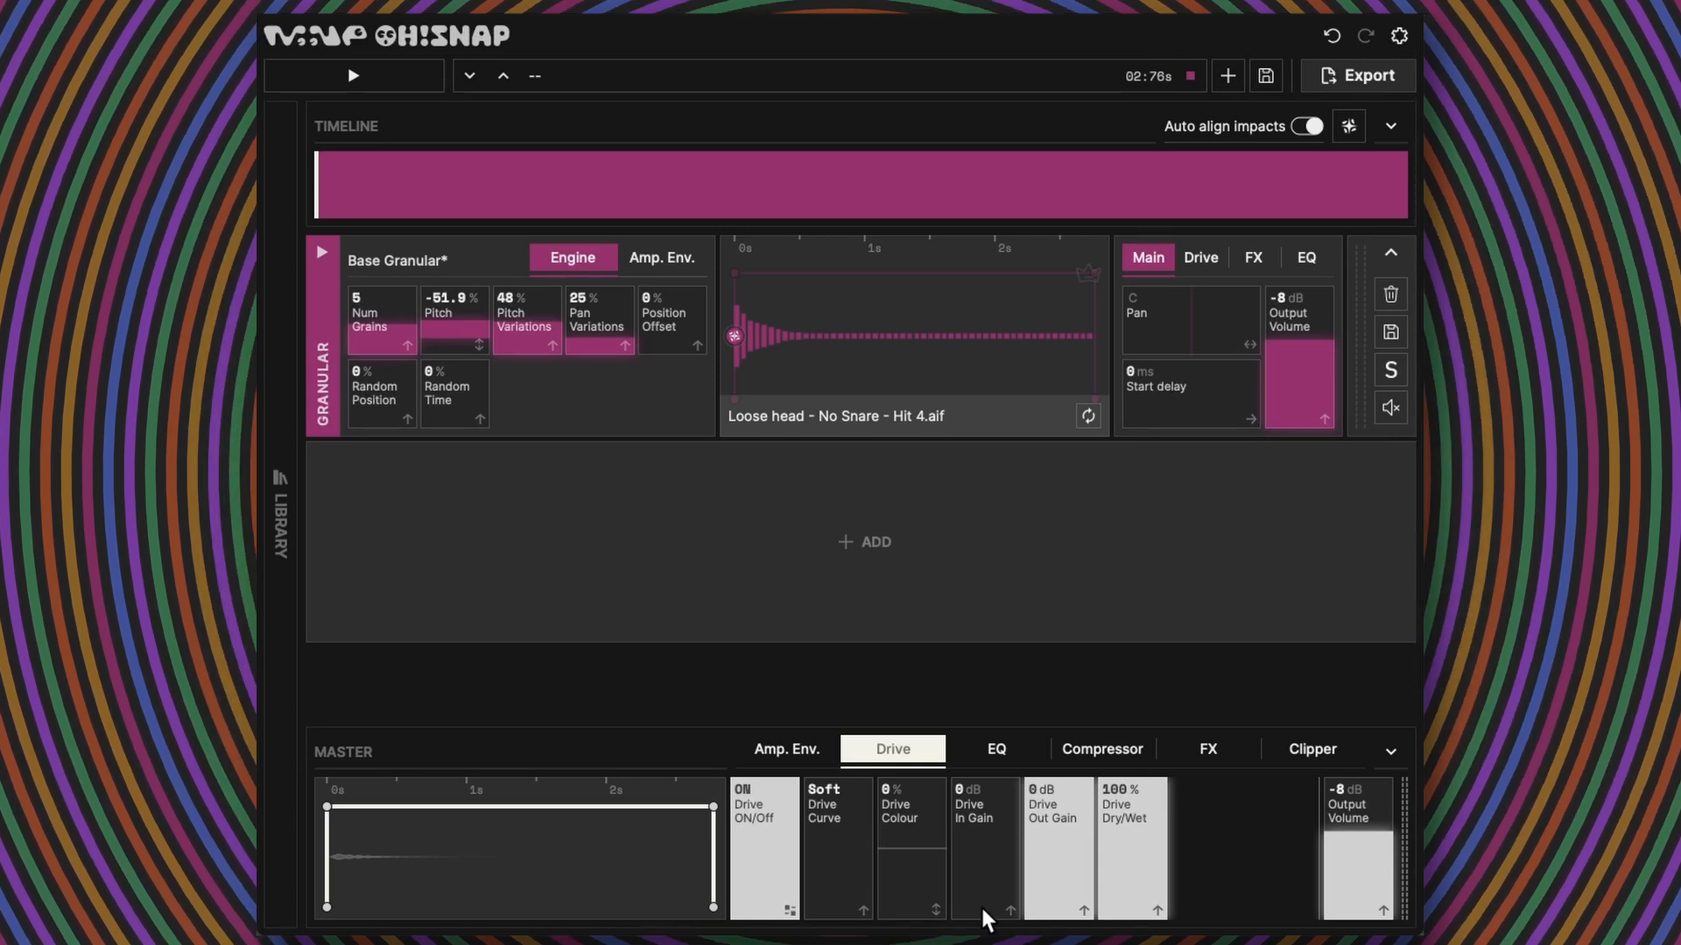
pyautogui.moveTo(981, 905); pyautogui.dragTo(983, 847)
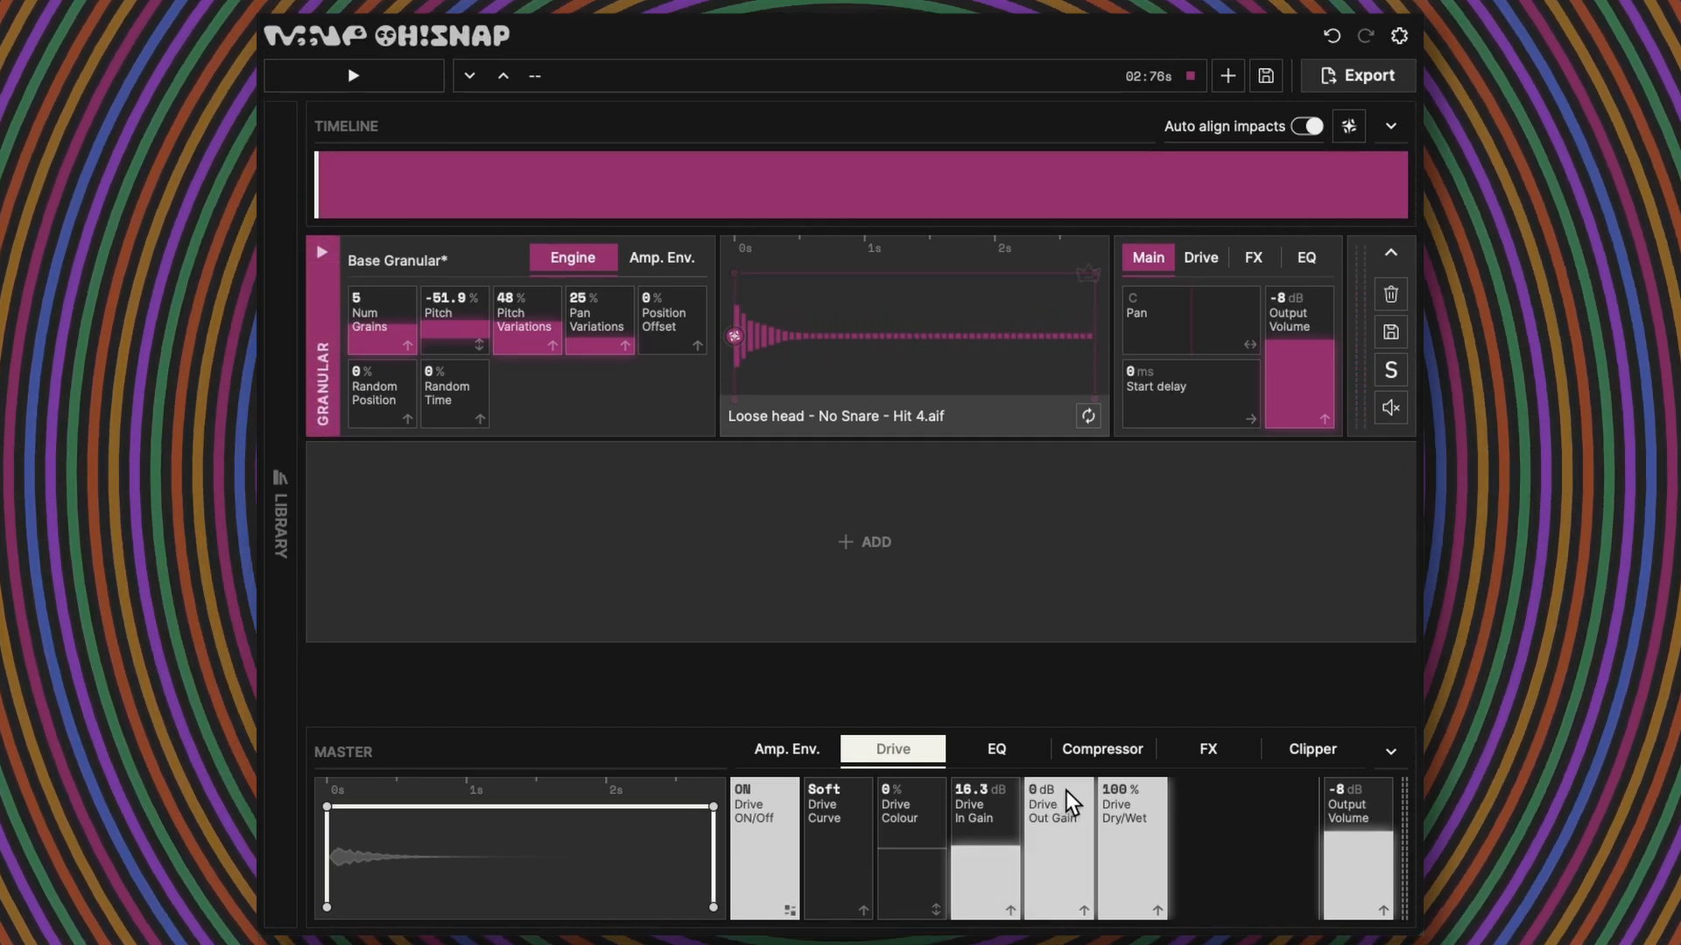
pyautogui.moveTo(1066, 790); pyautogui.dragTo(1068, 834)
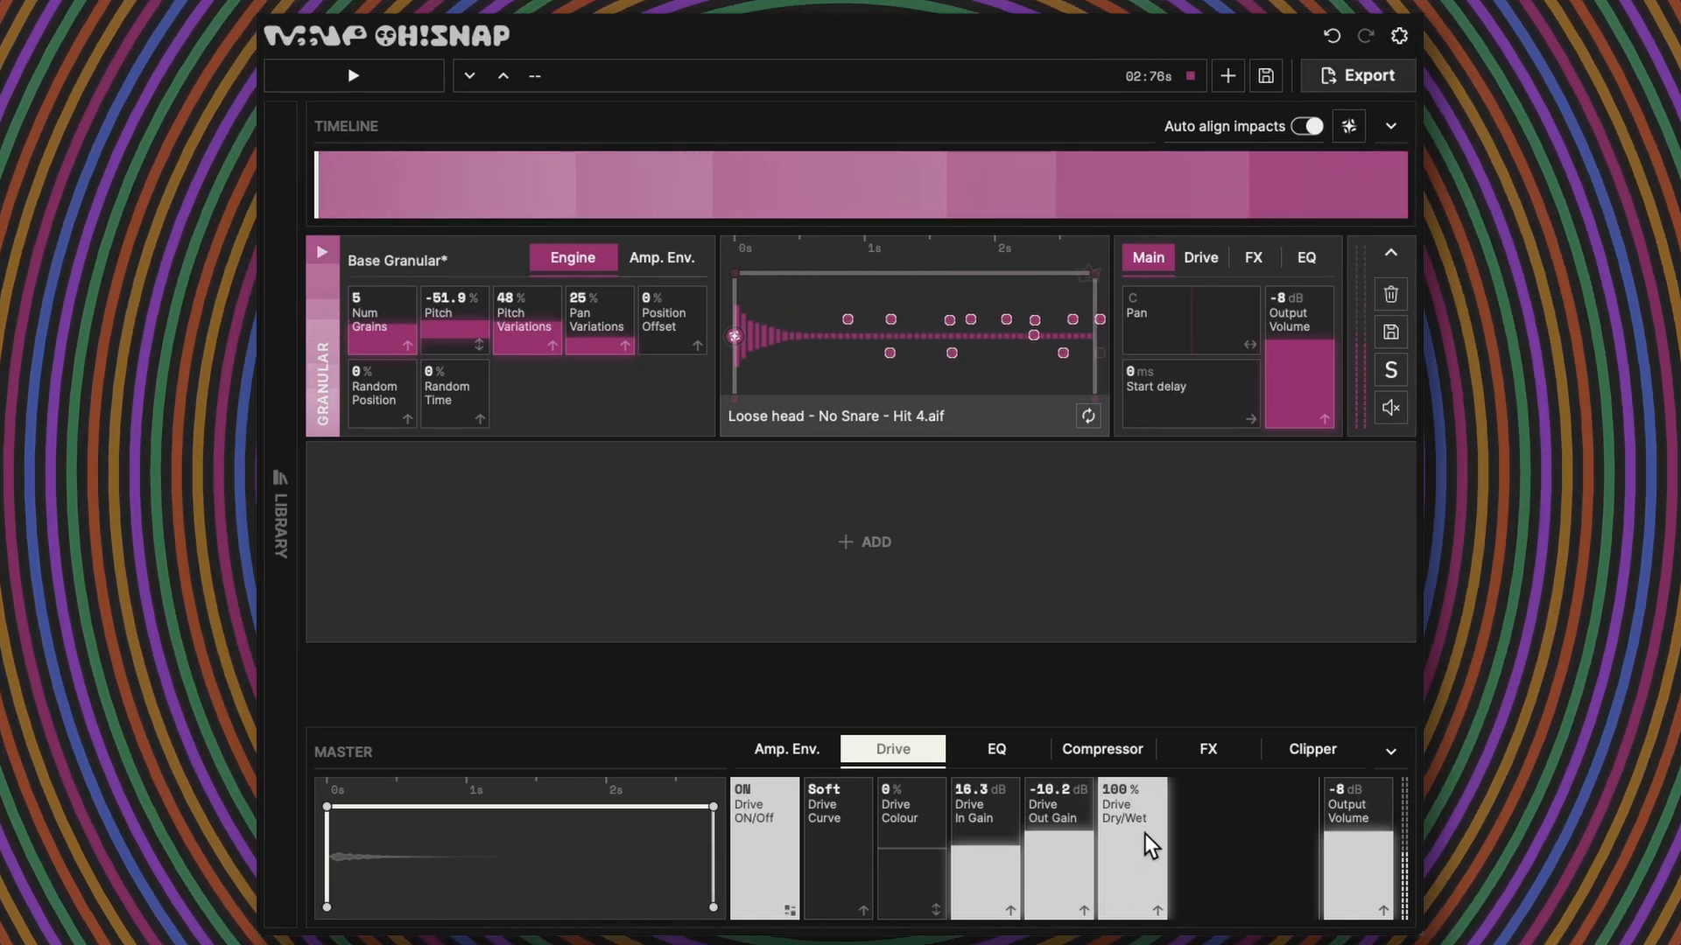
# Step: Reduce the master Drive's dry/wet mix to 50.4 % while listening to the sound
pyautogui.click(1143, 836)
pyautogui.click(1127, 831)
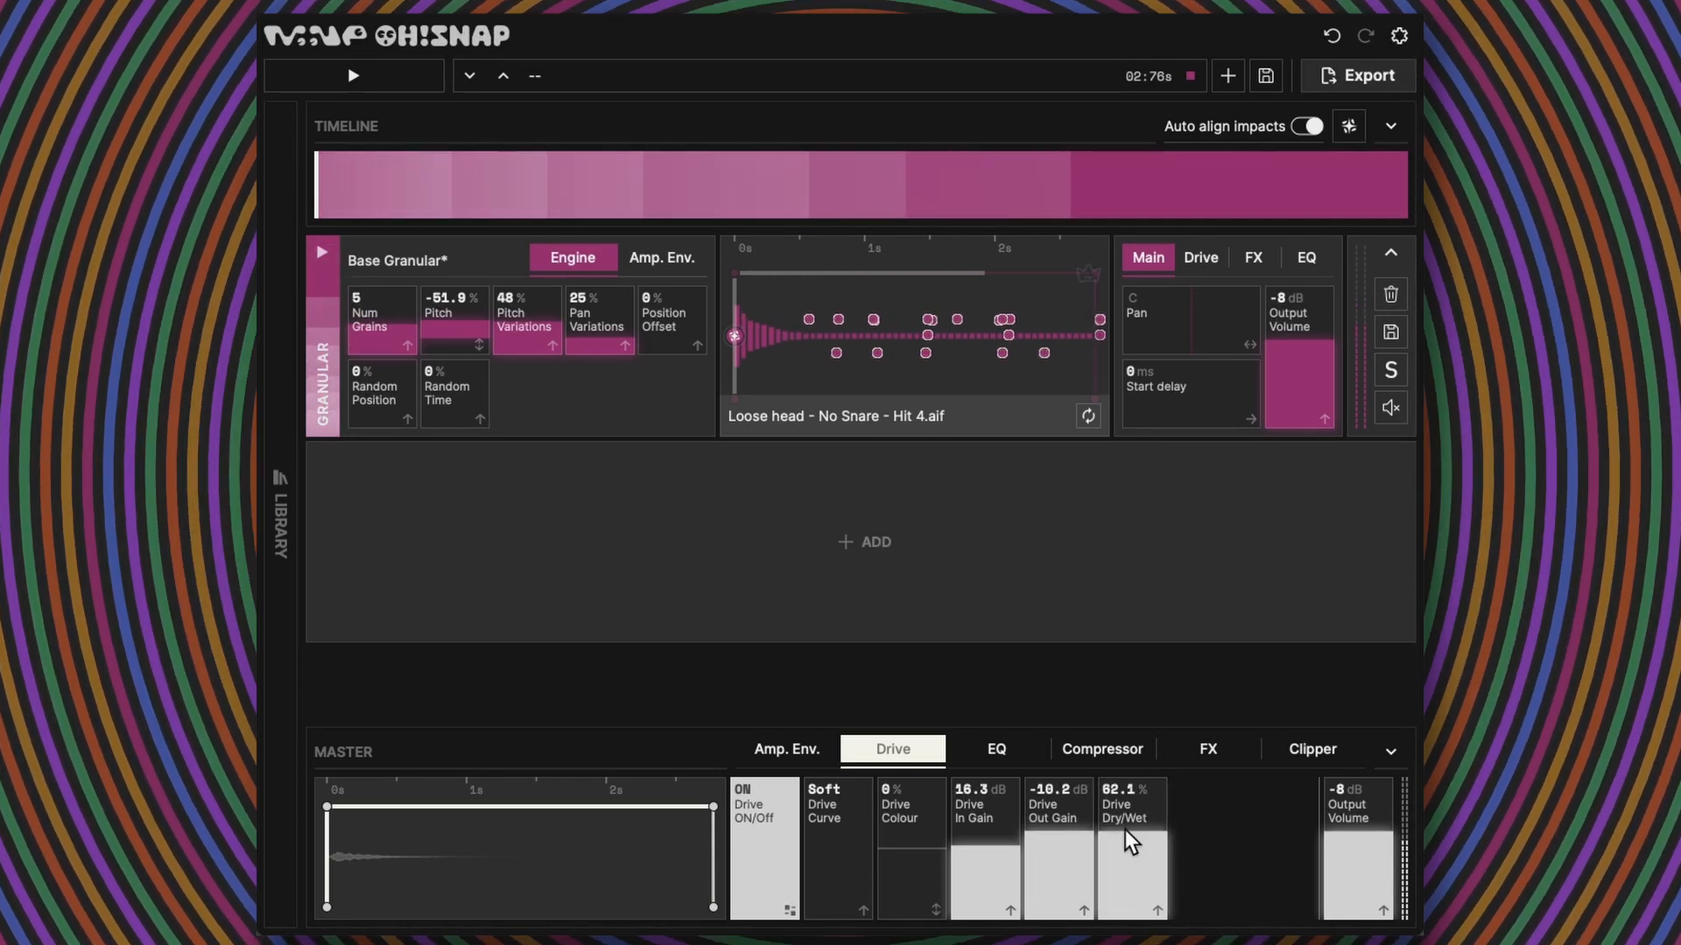
pyautogui.moveTo(1125, 830); pyautogui.dragTo(1129, 850)
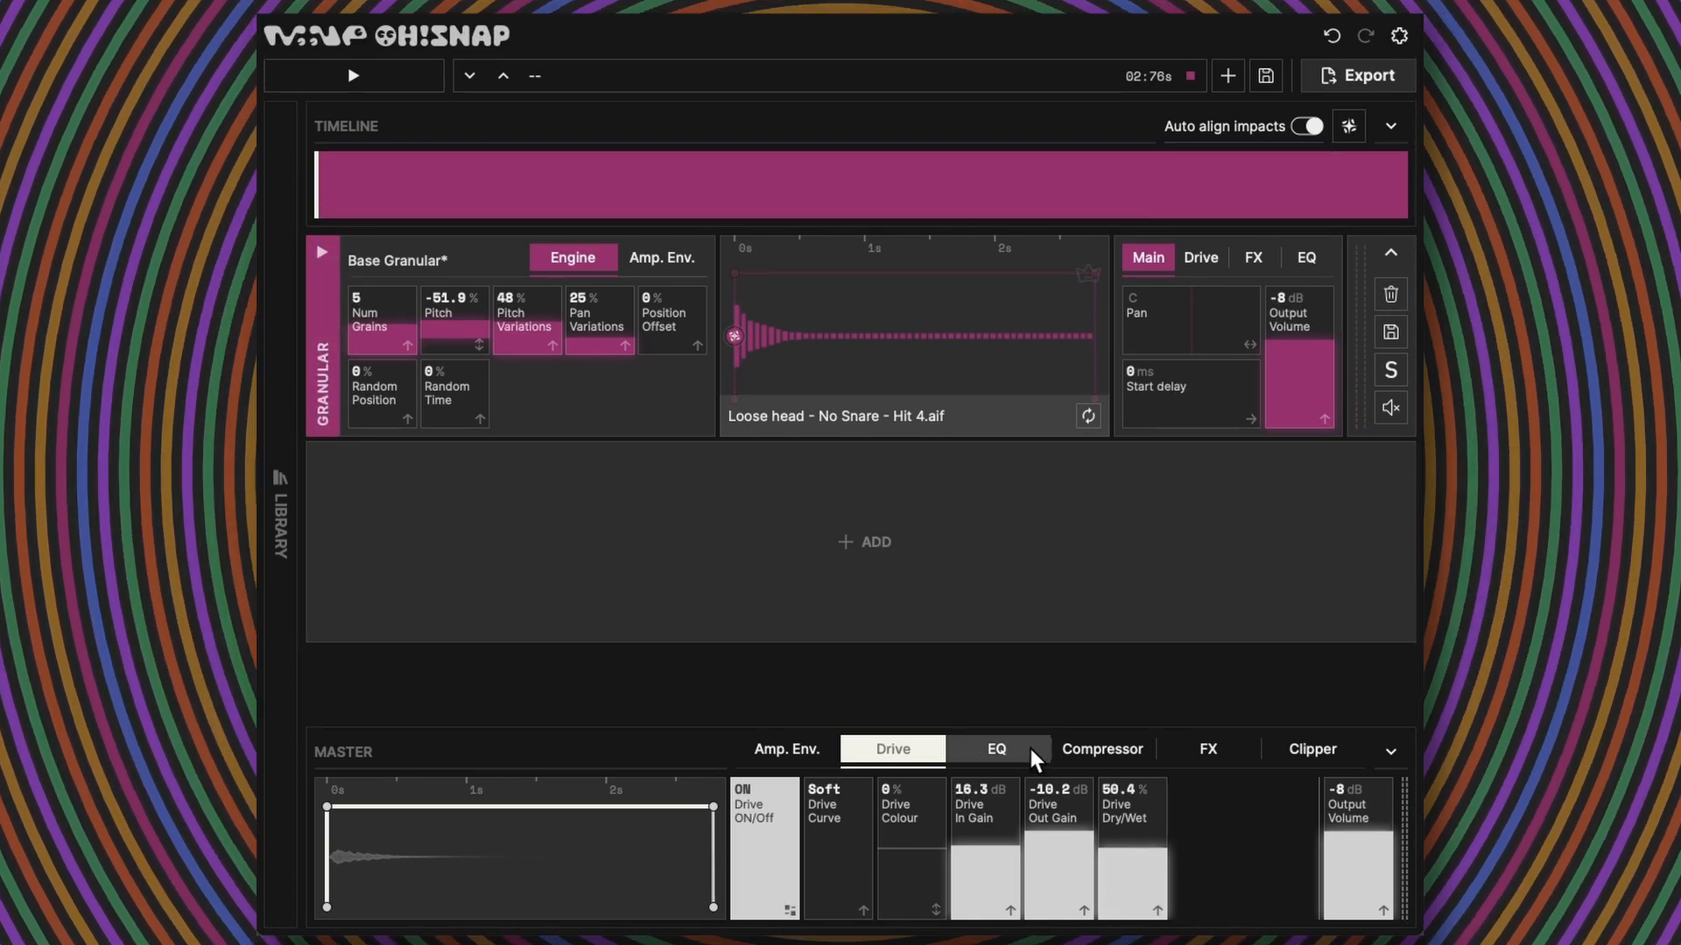
# Step: Set the first master EQ band to a high-pass filter at 40 Hz with a Q of 1.54 and play the sound
pyautogui.click(1021, 749)
pyautogui.click(757, 821)
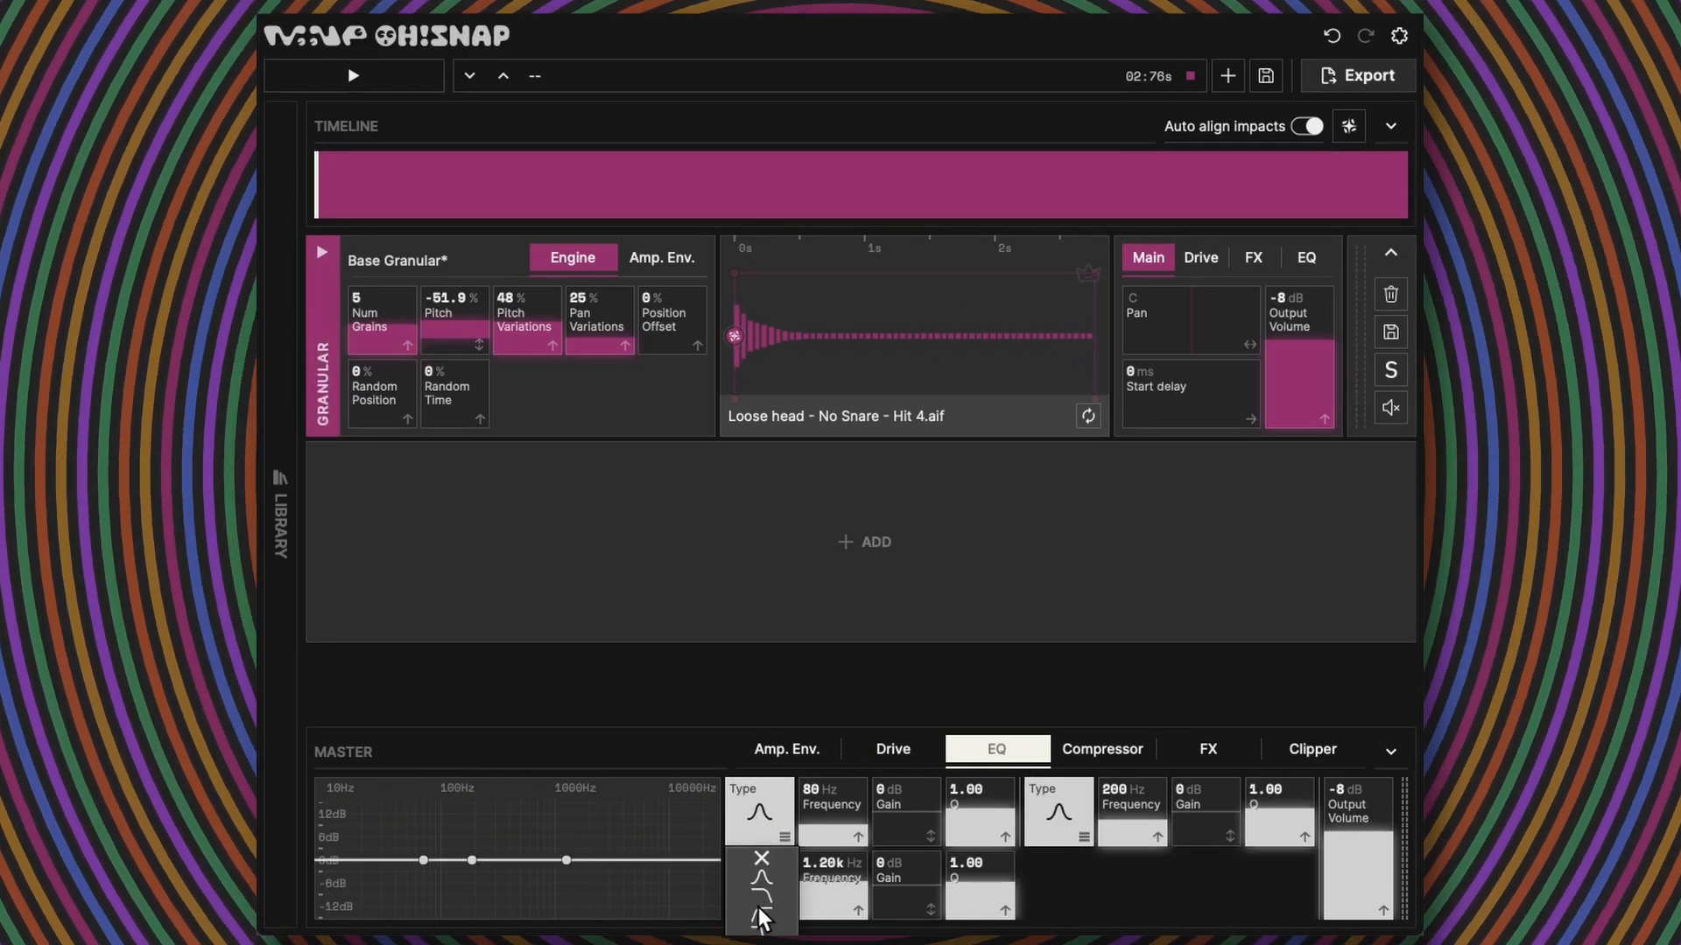
pyautogui.click(760, 910)
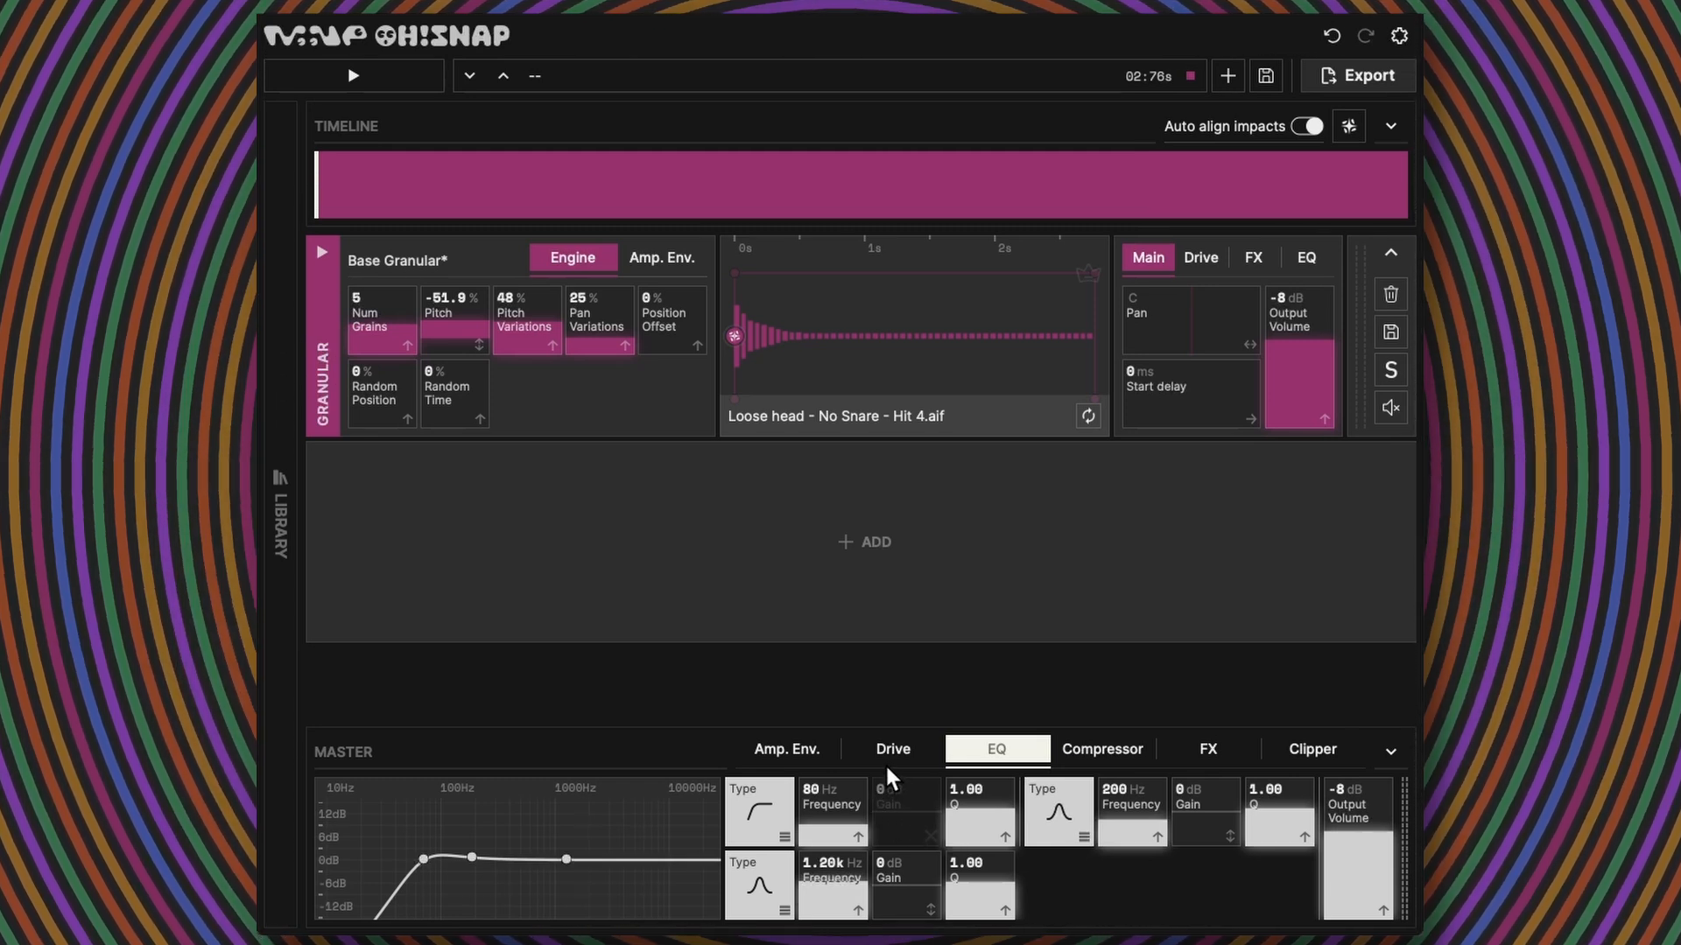
pyautogui.doubleClick(810, 784)
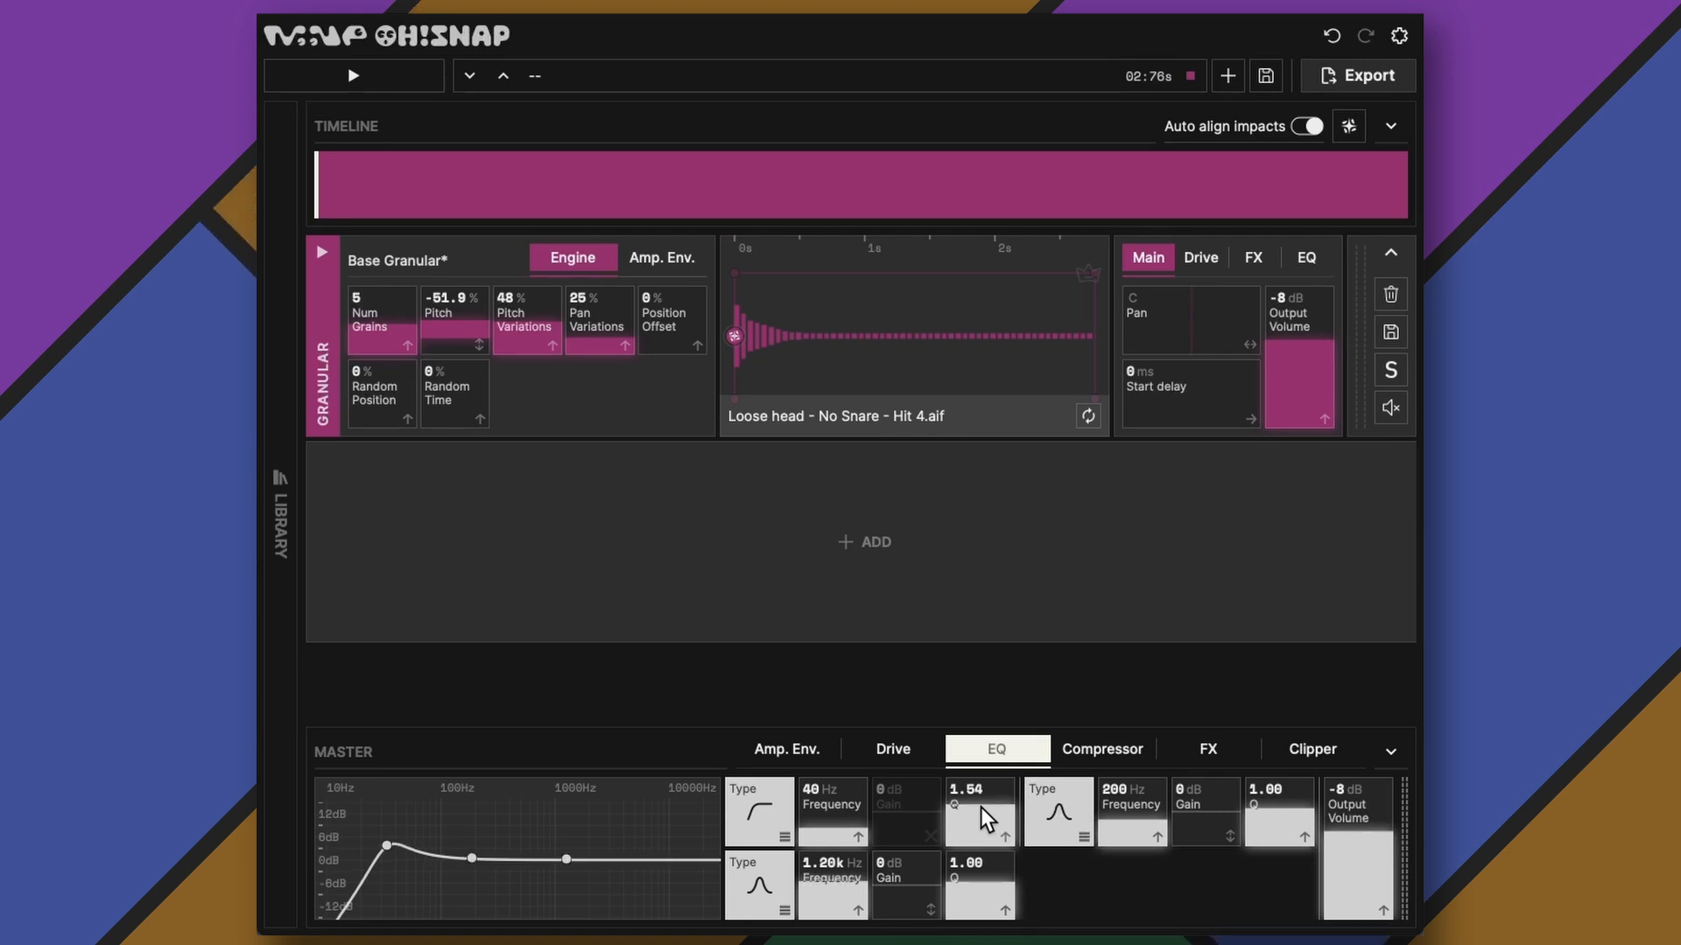
pyautogui.press('space')
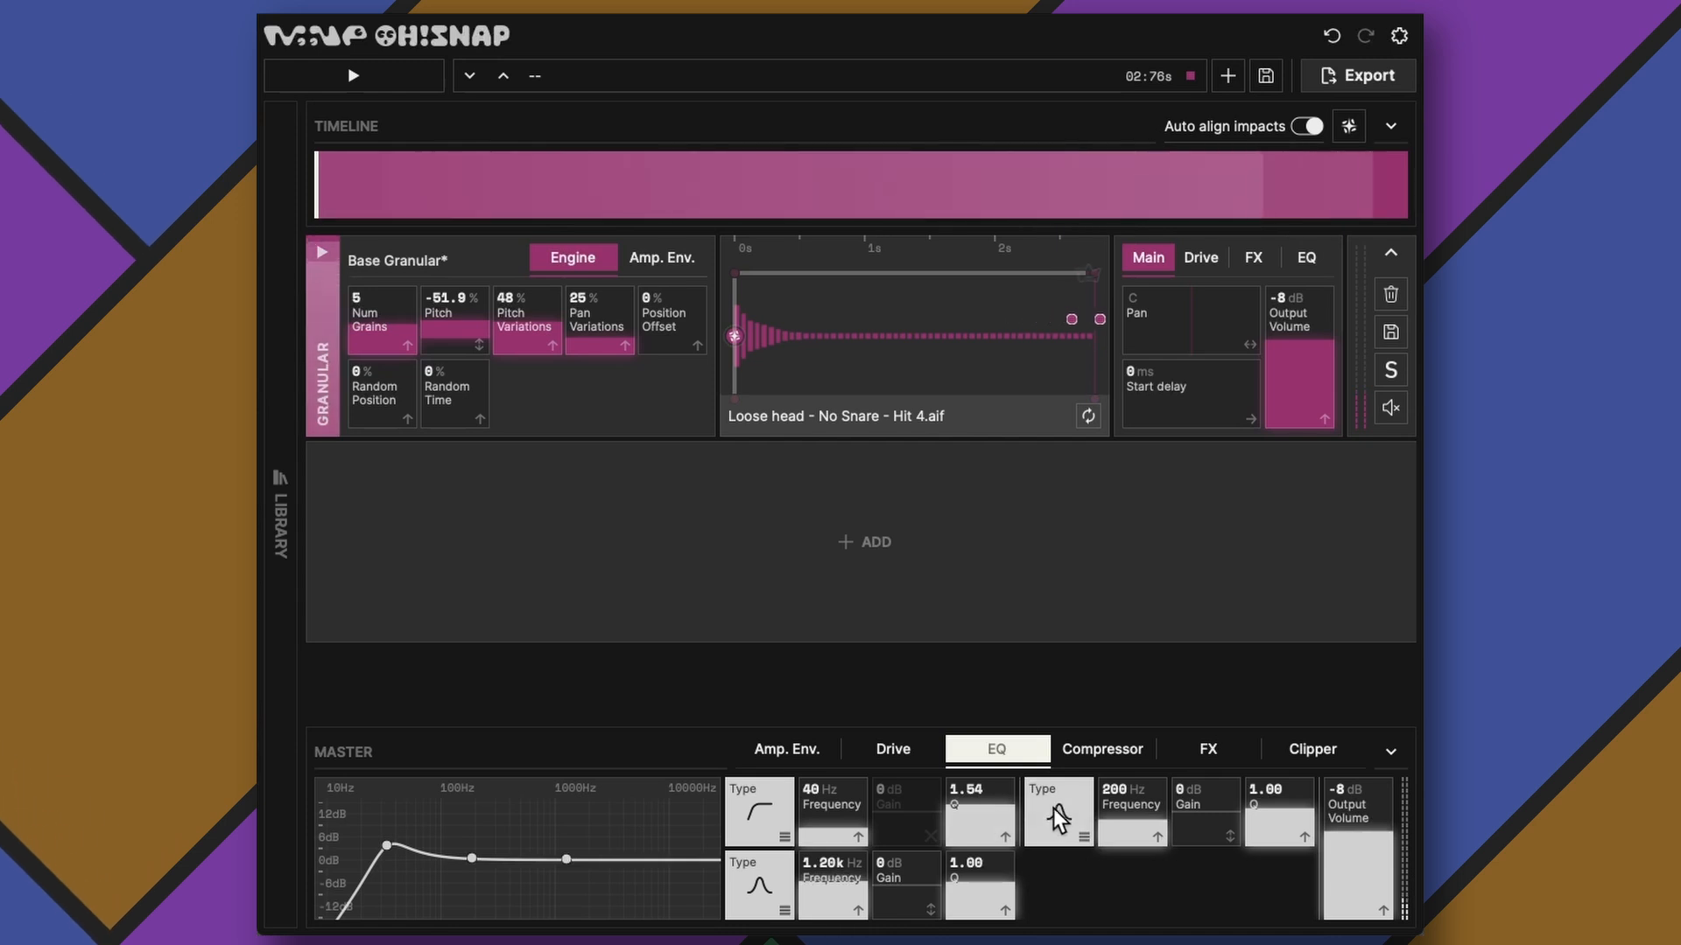
# Step: Set the second master EQ band to 50 Hz with a gain of 4.8 dB and a Q of 0.46
pyautogui.moveTo(1118, 792); pyautogui.dragTo(1111, 786)
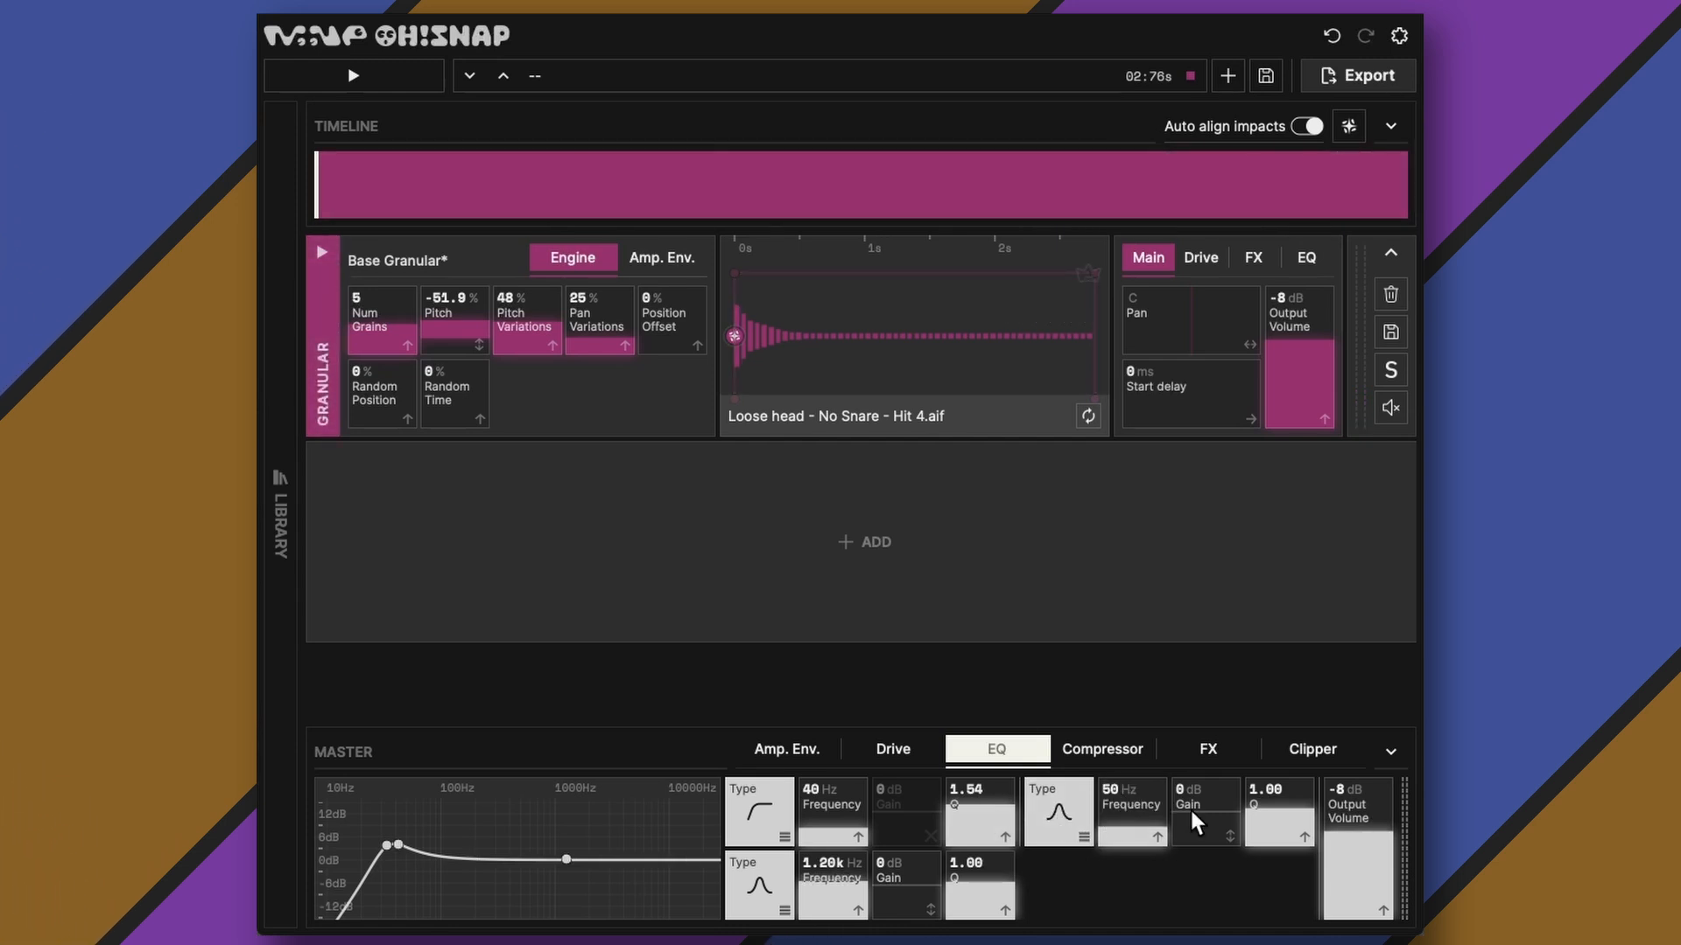
pyautogui.moveTo(1191, 809); pyautogui.dragTo(1191, 807)
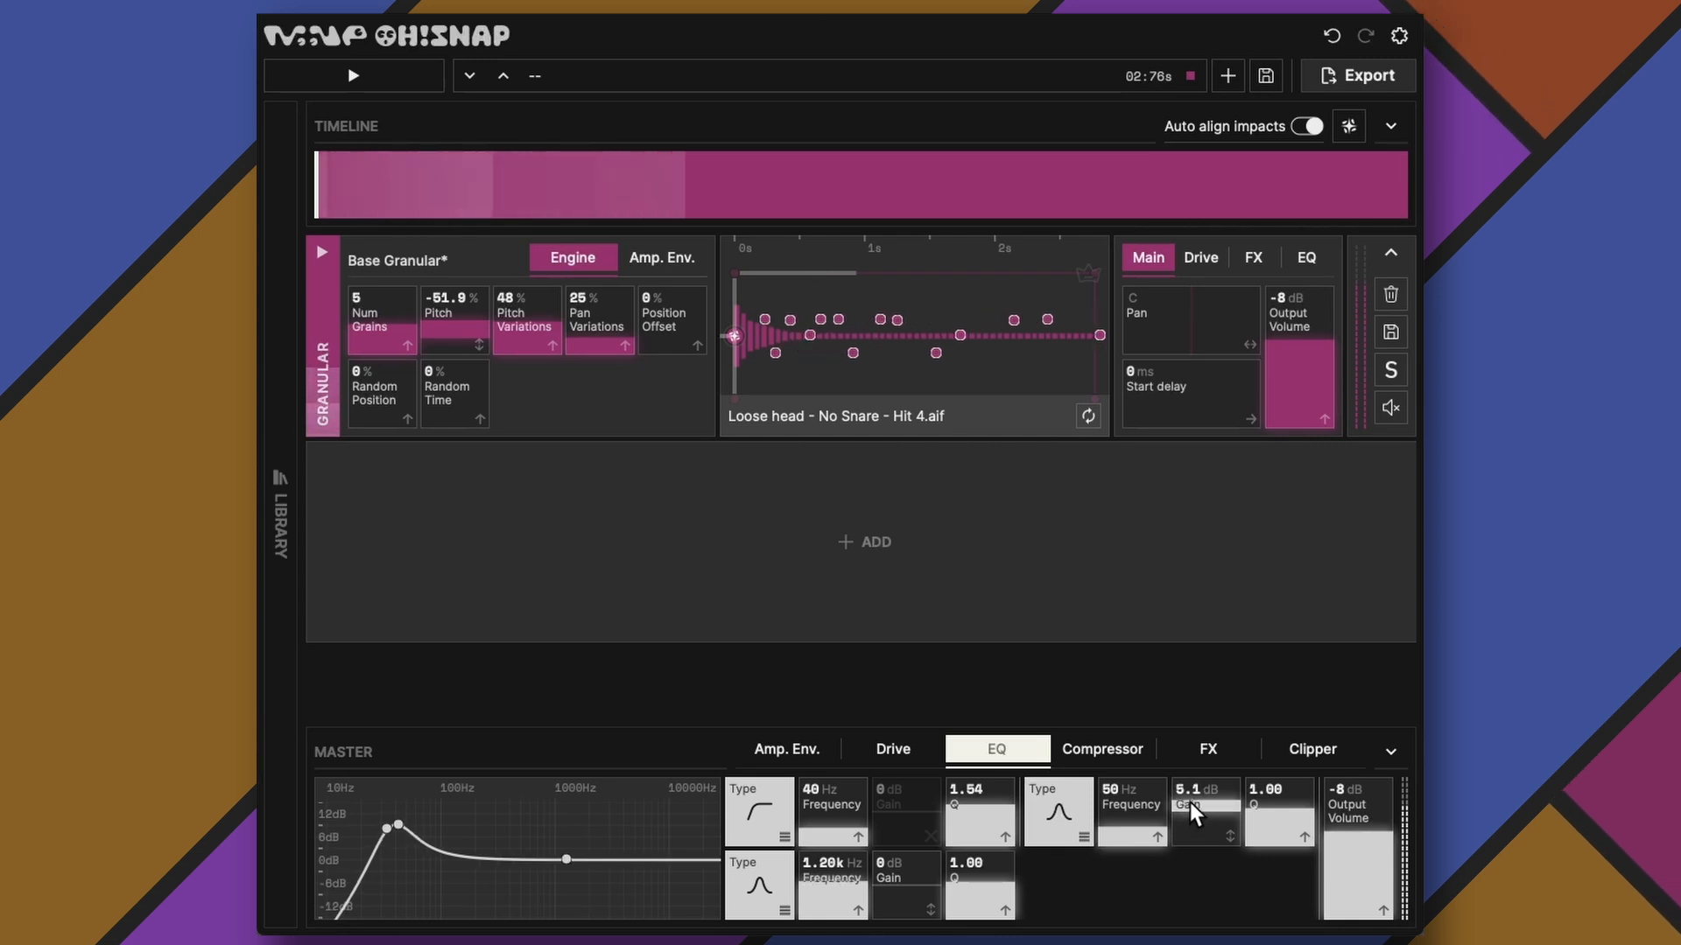
pyautogui.scroll(-2, 1189, 803)
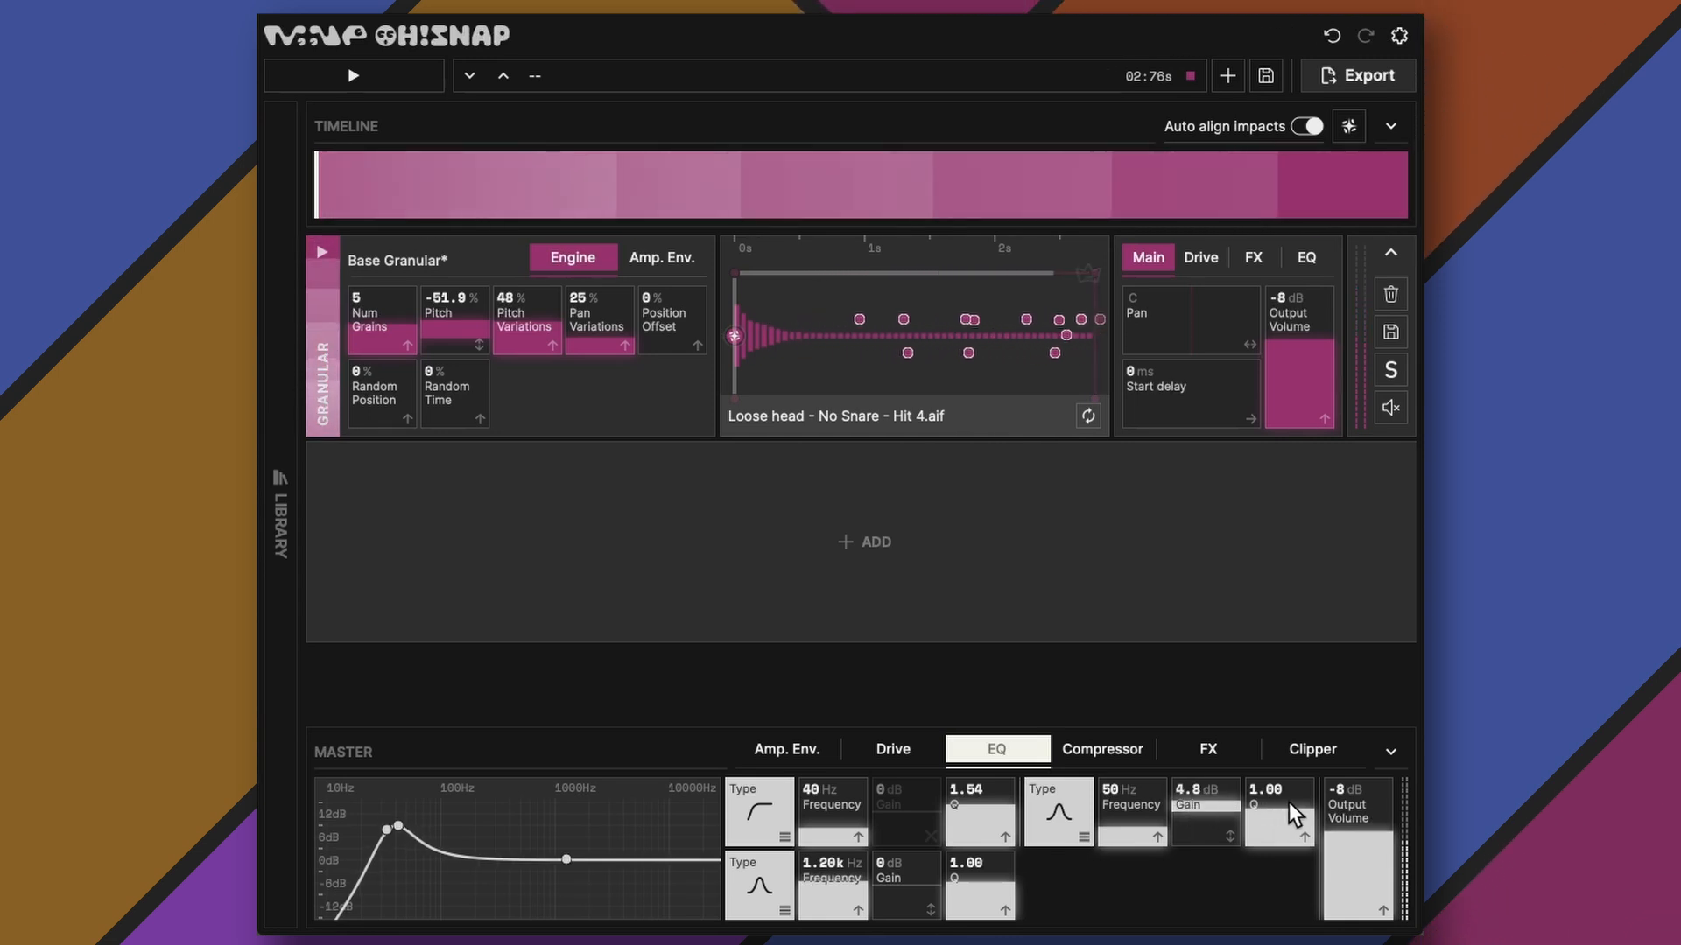
pyautogui.moveTo(1286, 803); pyautogui.dragTo(1283, 817)
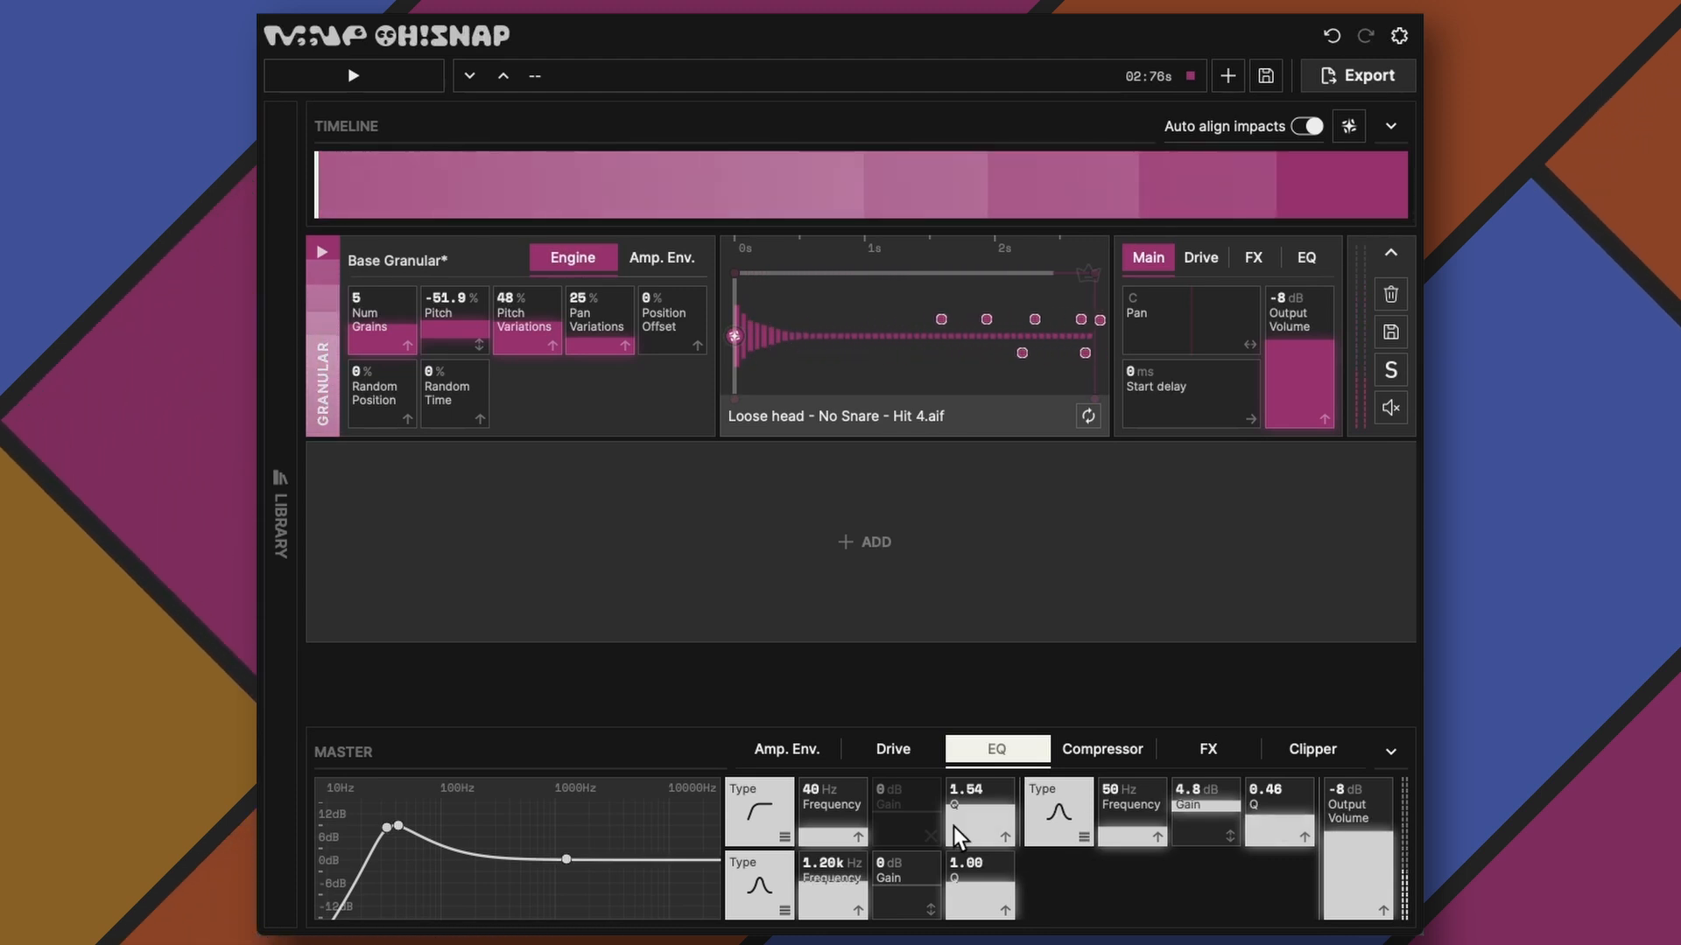
# Step: Make the third master EQ band a high shelf at 600 Hz with a gain of 7.9 dB and a Q of 0.58
pyautogui.click(755, 893)
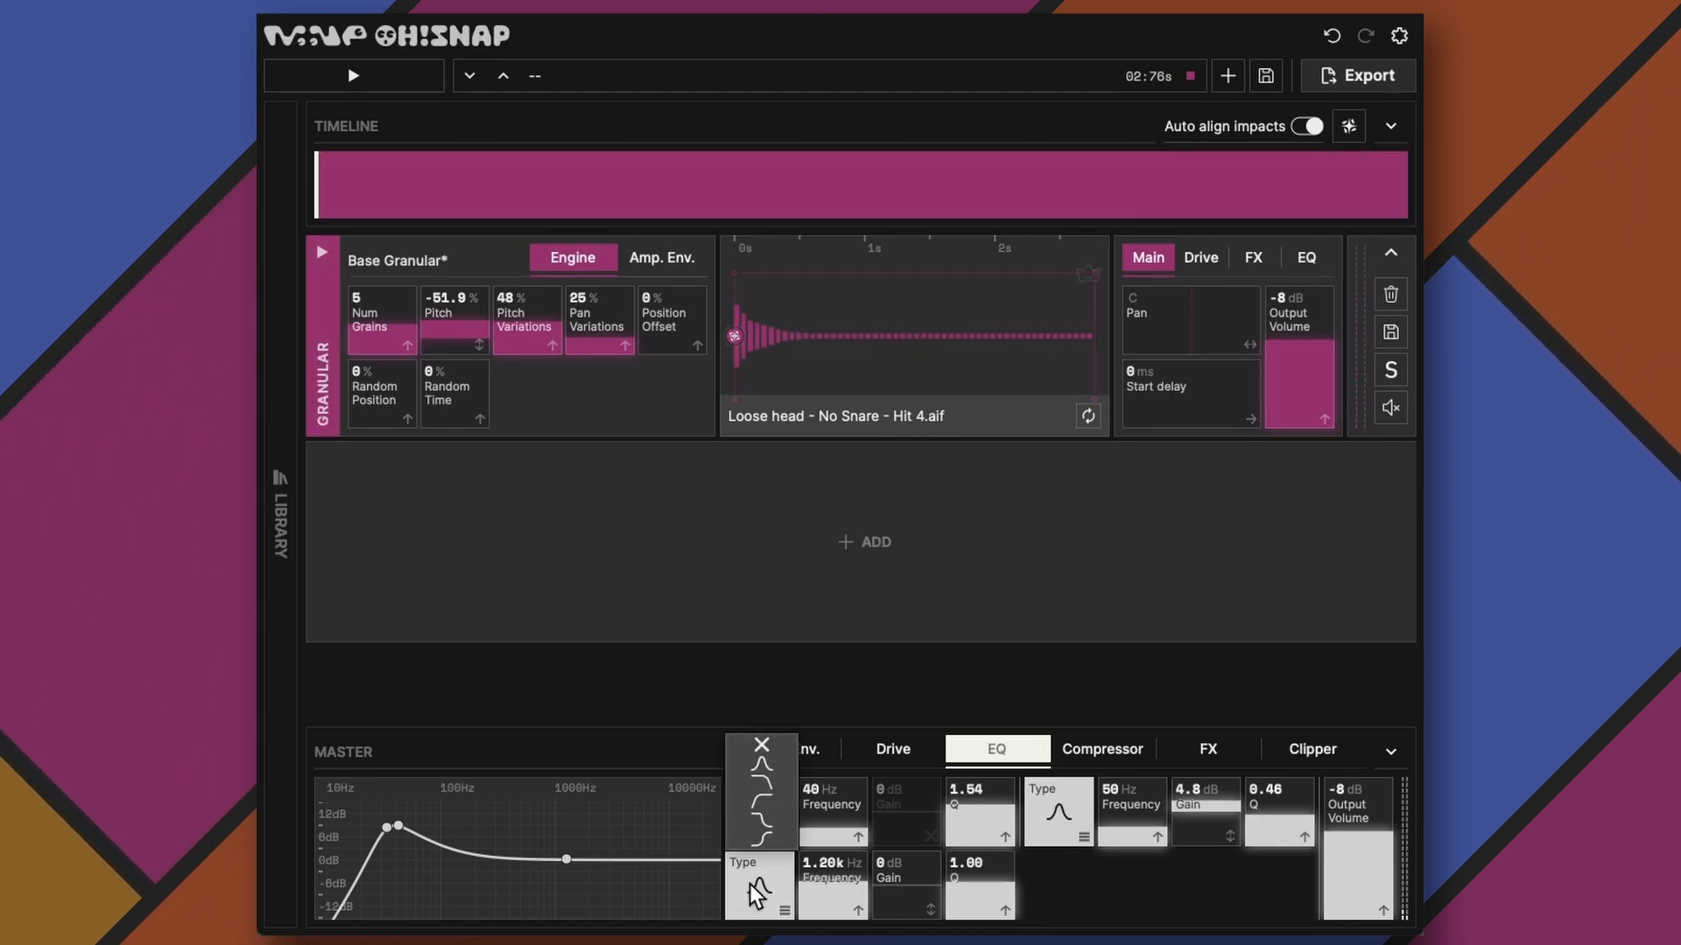
pyautogui.click(769, 825)
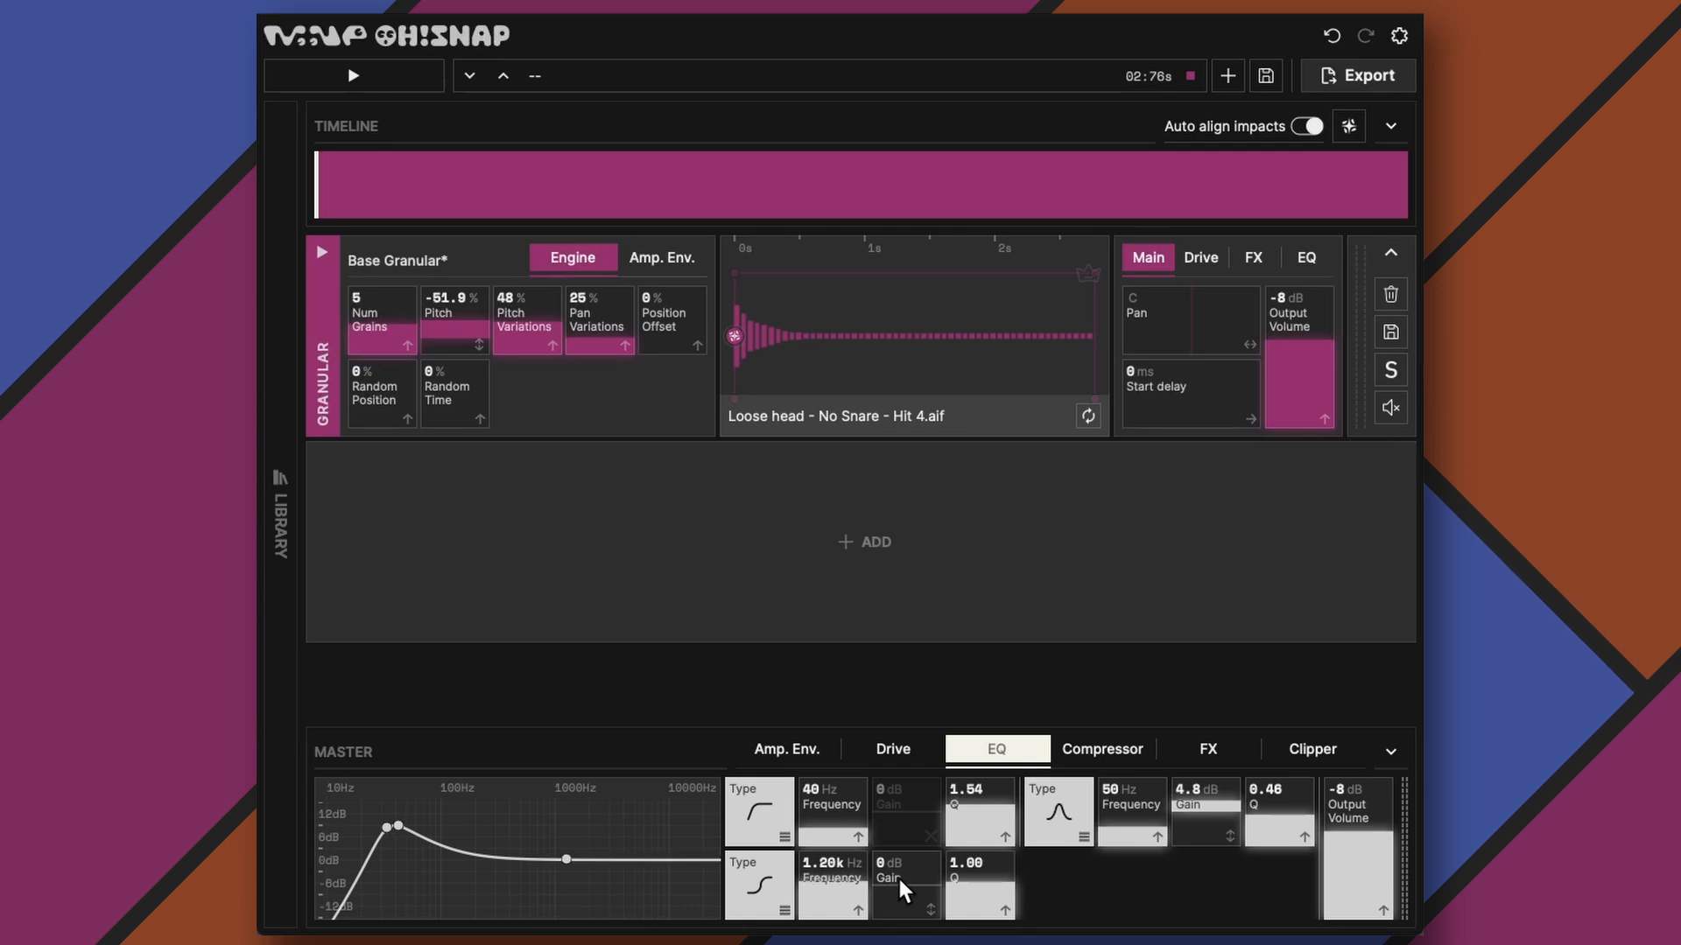
pyautogui.moveTo(900, 879); pyautogui.dragTo(832, 890)
pyautogui.press('space')
pyautogui.press('space')
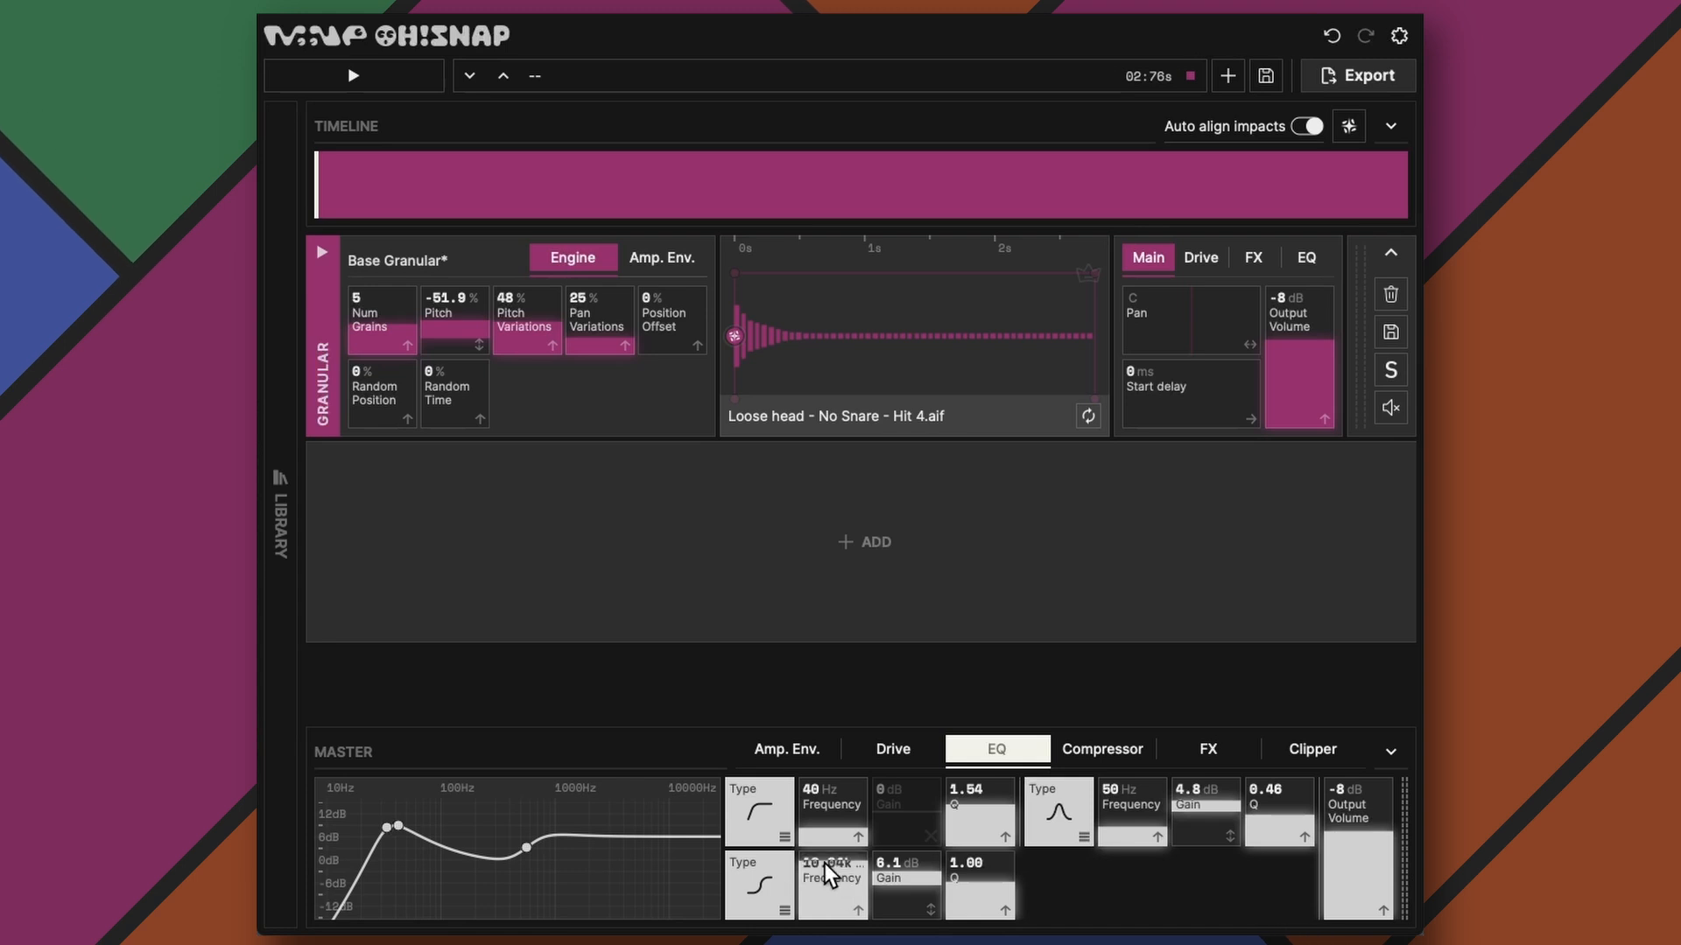
pyautogui.doubleClick(824, 863)
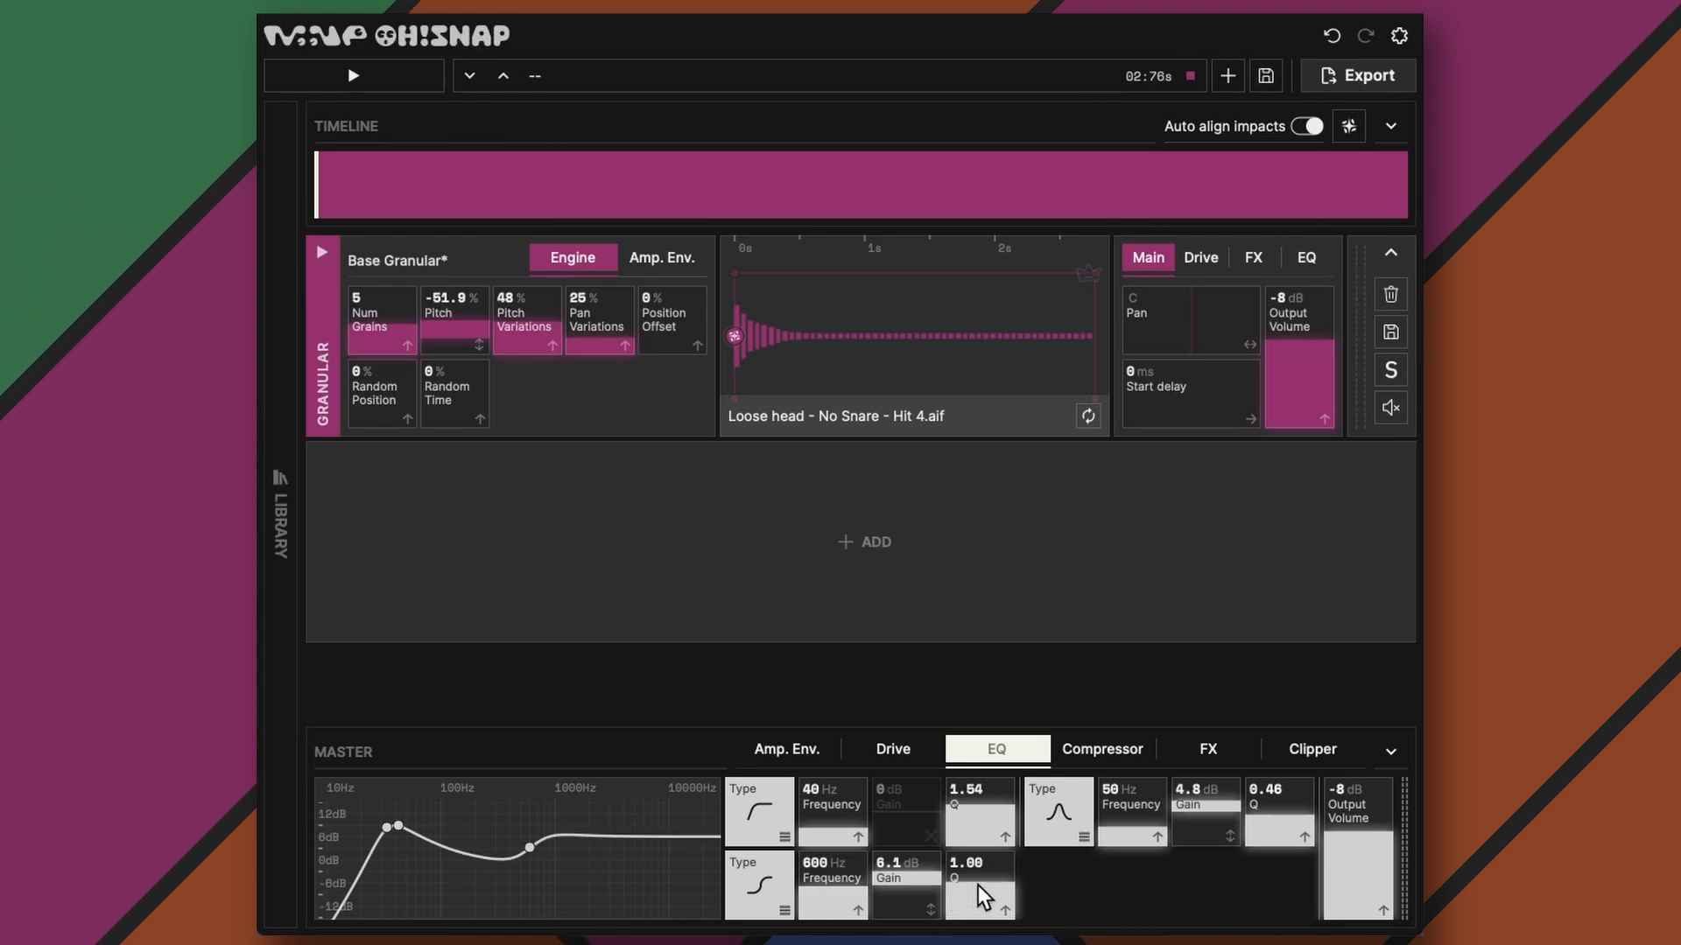
pyautogui.moveTo(977, 885); pyautogui.dragTo(976, 889)
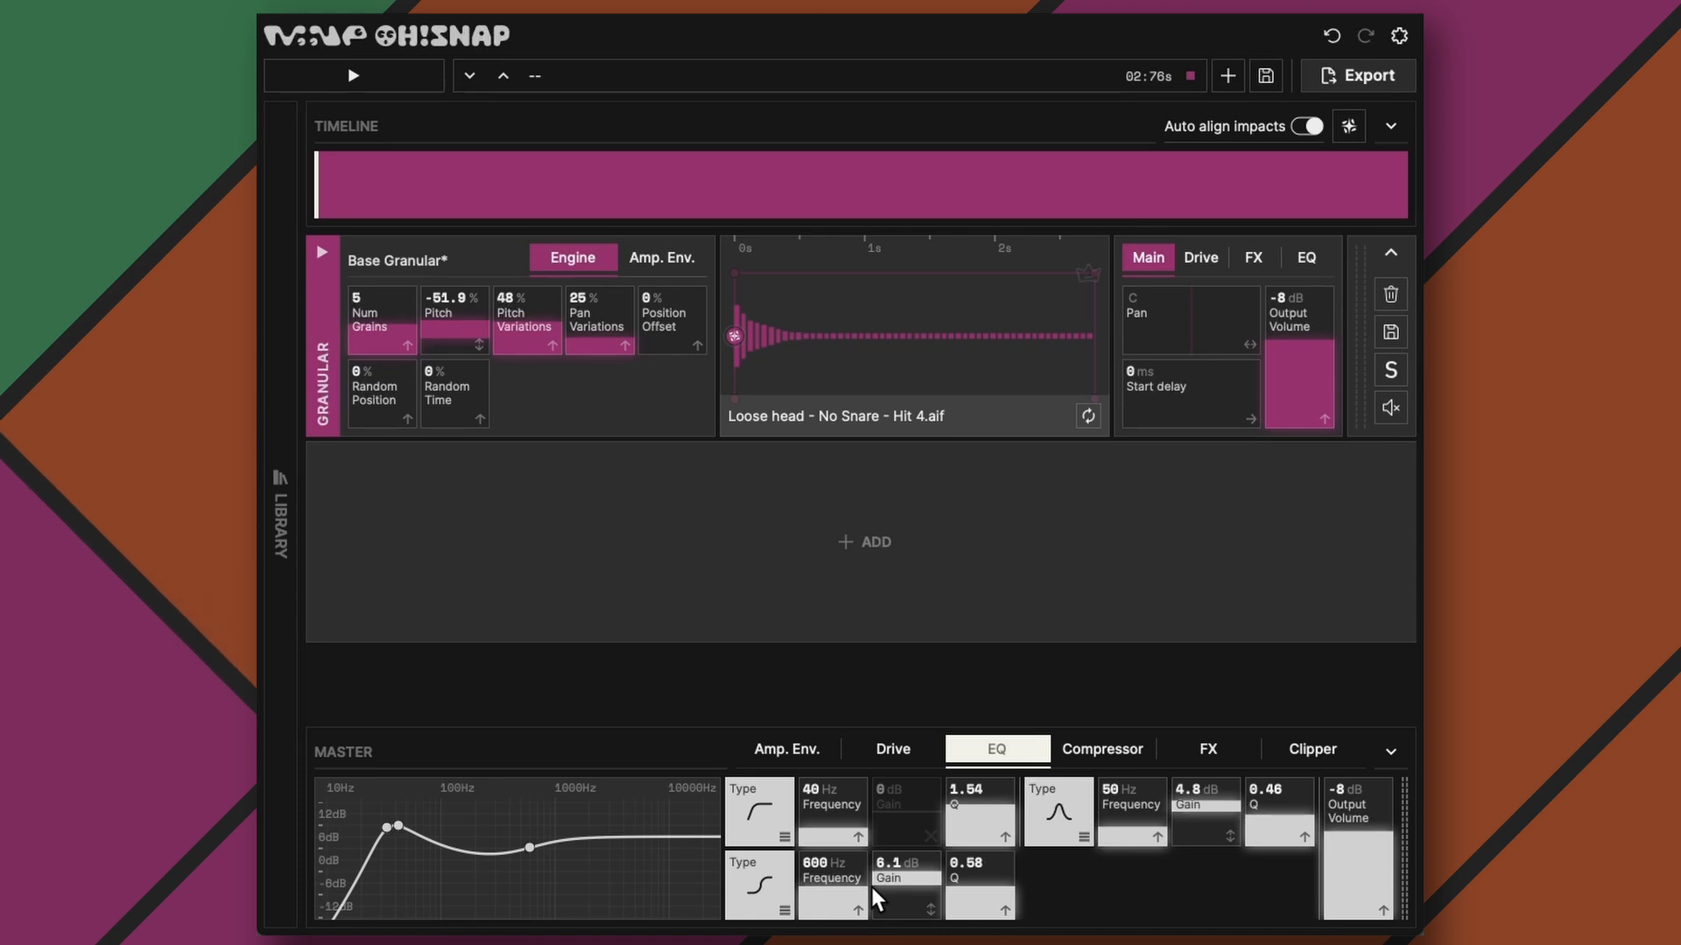
pyautogui.moveTo(871, 884); pyautogui.dragTo(884, 870)
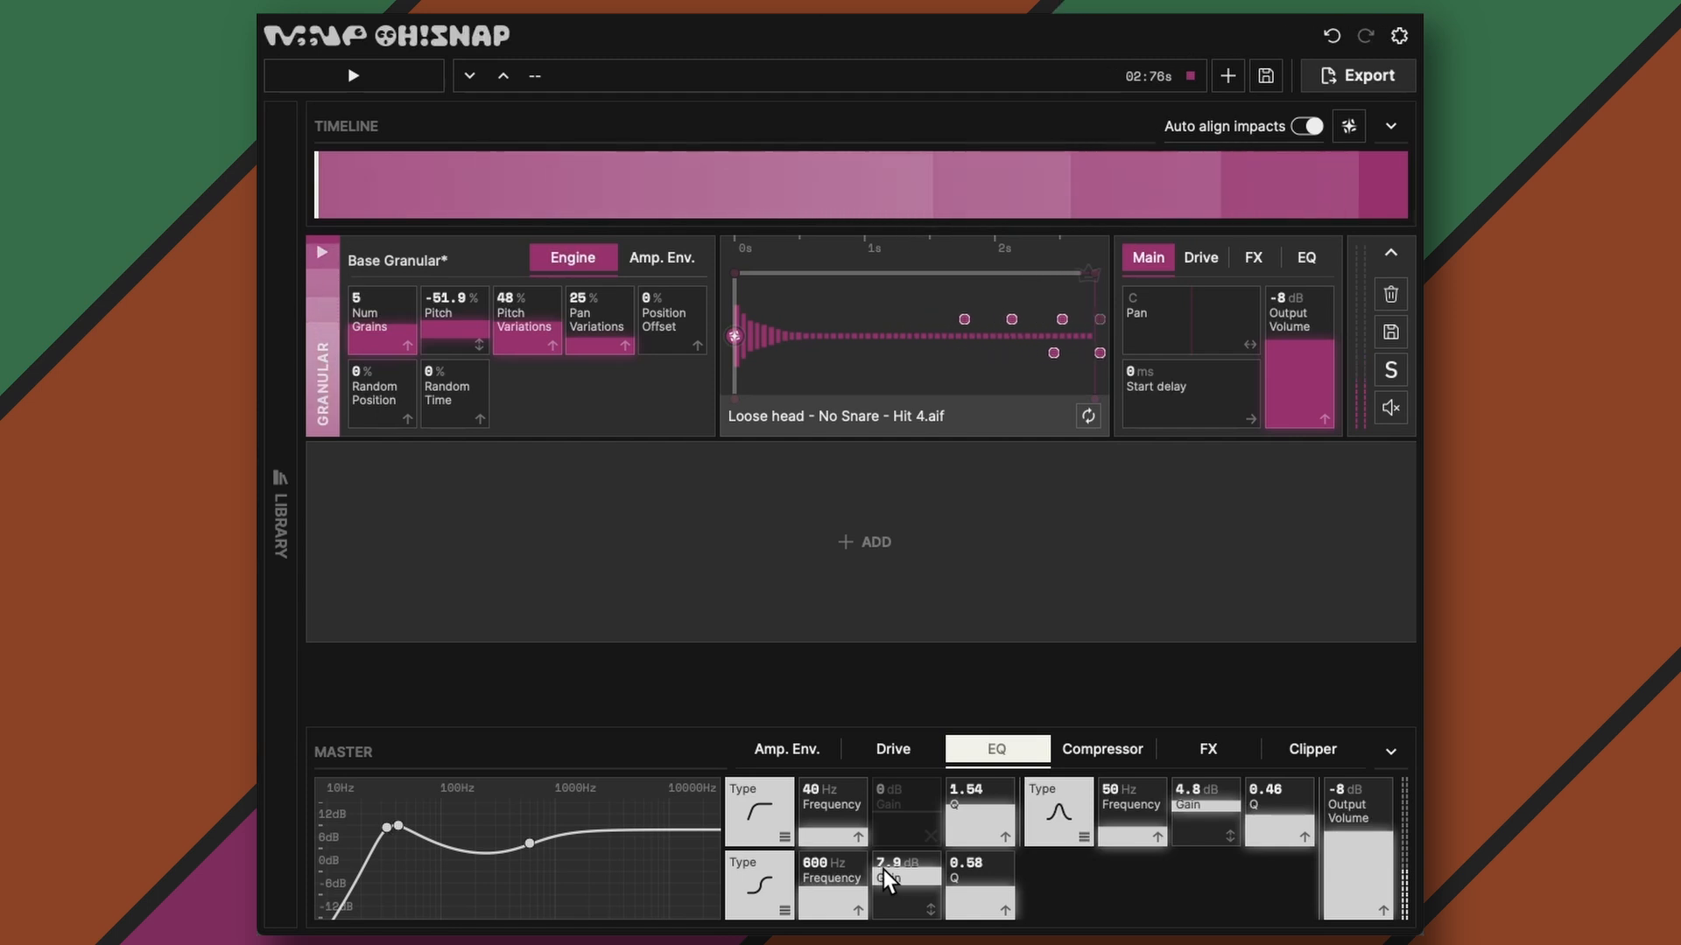
# Step: Turn on the master Compressor with 20 ms attack, 600 ms release, 1:5.9 ratio, -20.5 dB threshold and 116.1 Hz sidechain high-pass
pyautogui.click(1082, 753)
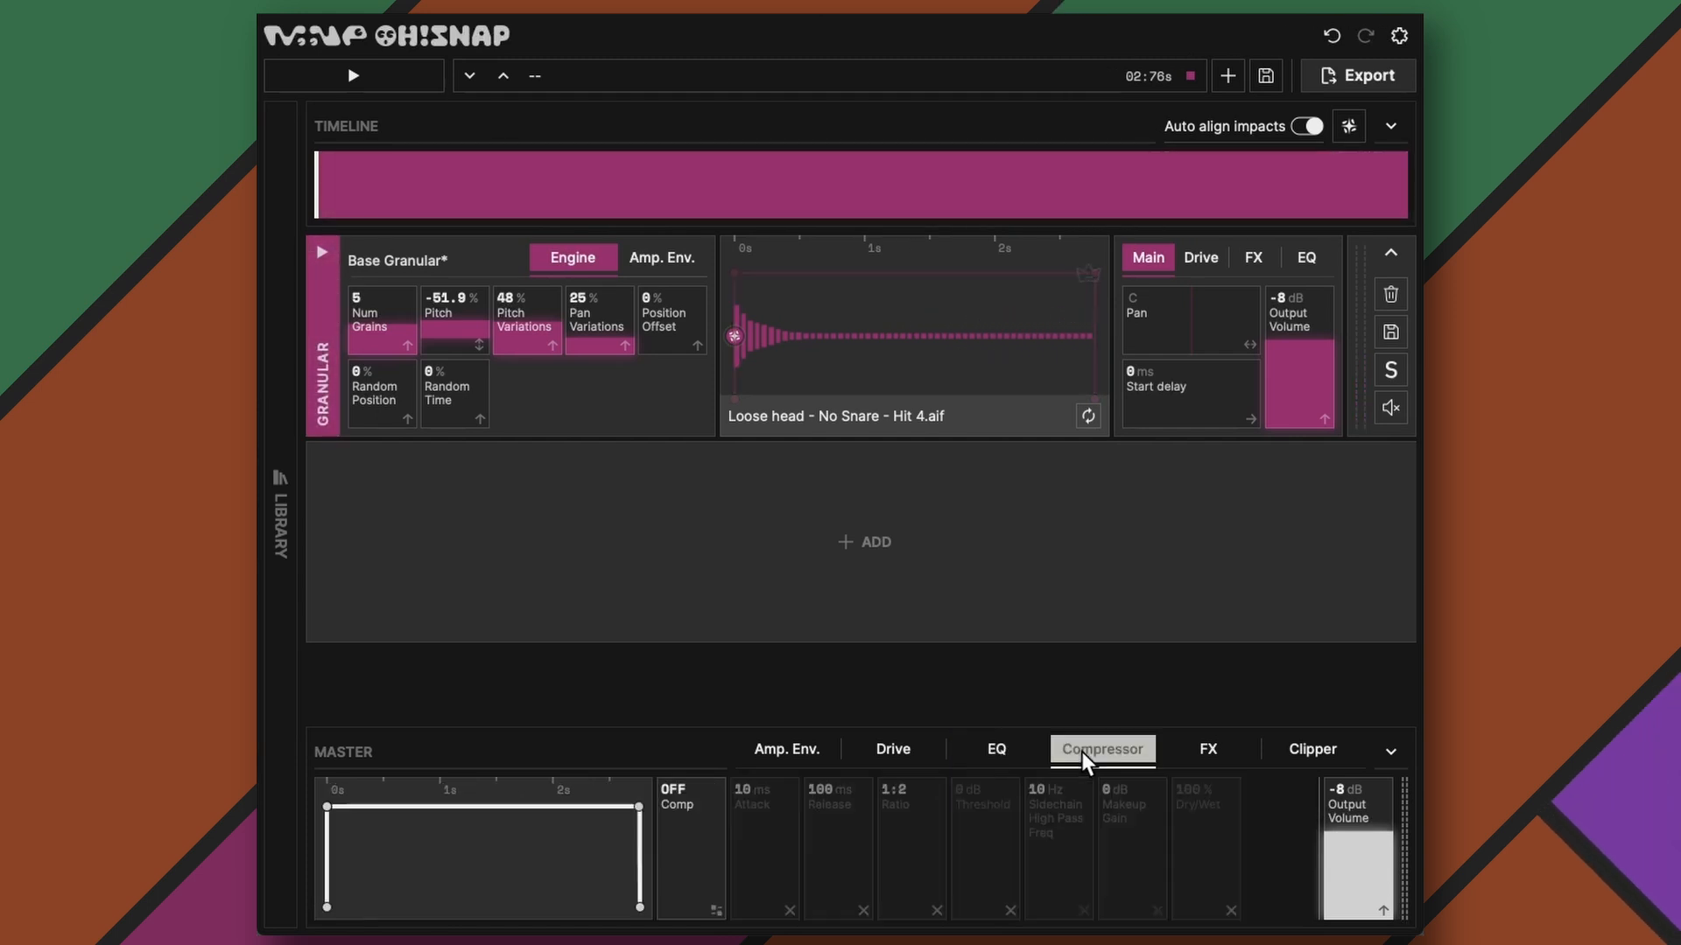
pyautogui.click(695, 831)
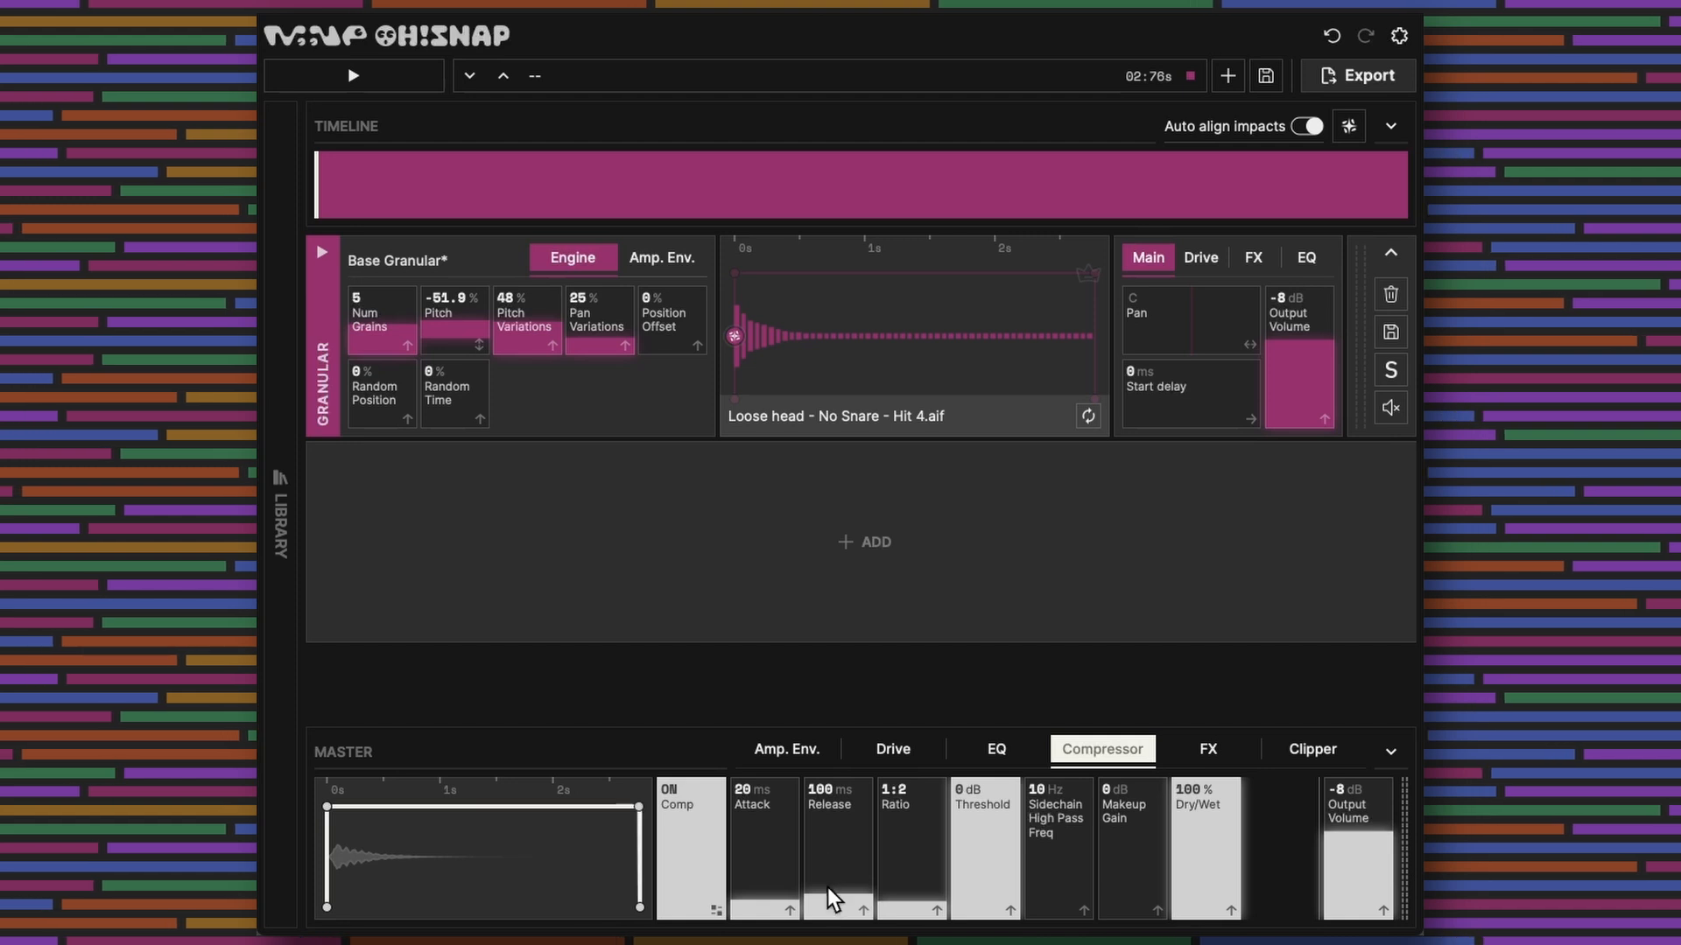
pyautogui.moveTo(827, 891); pyautogui.dragTo(829, 868)
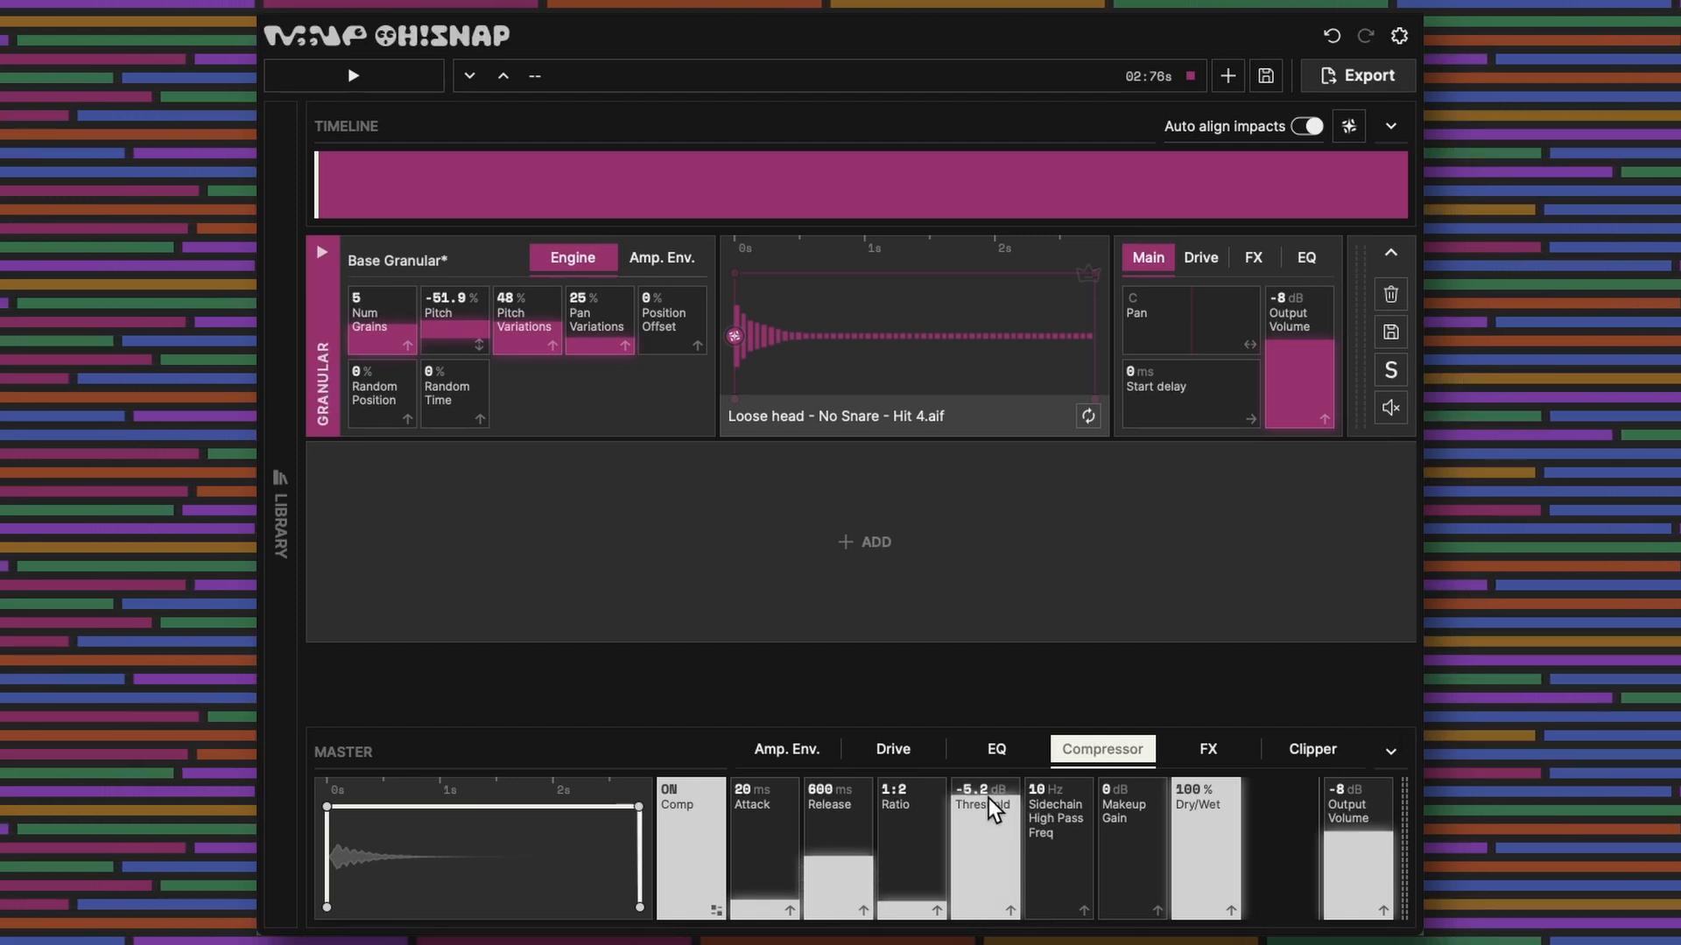
pyautogui.moveTo(989, 800); pyautogui.dragTo(994, 849)
pyautogui.moveTo(911, 904); pyautogui.dragTo(909, 880)
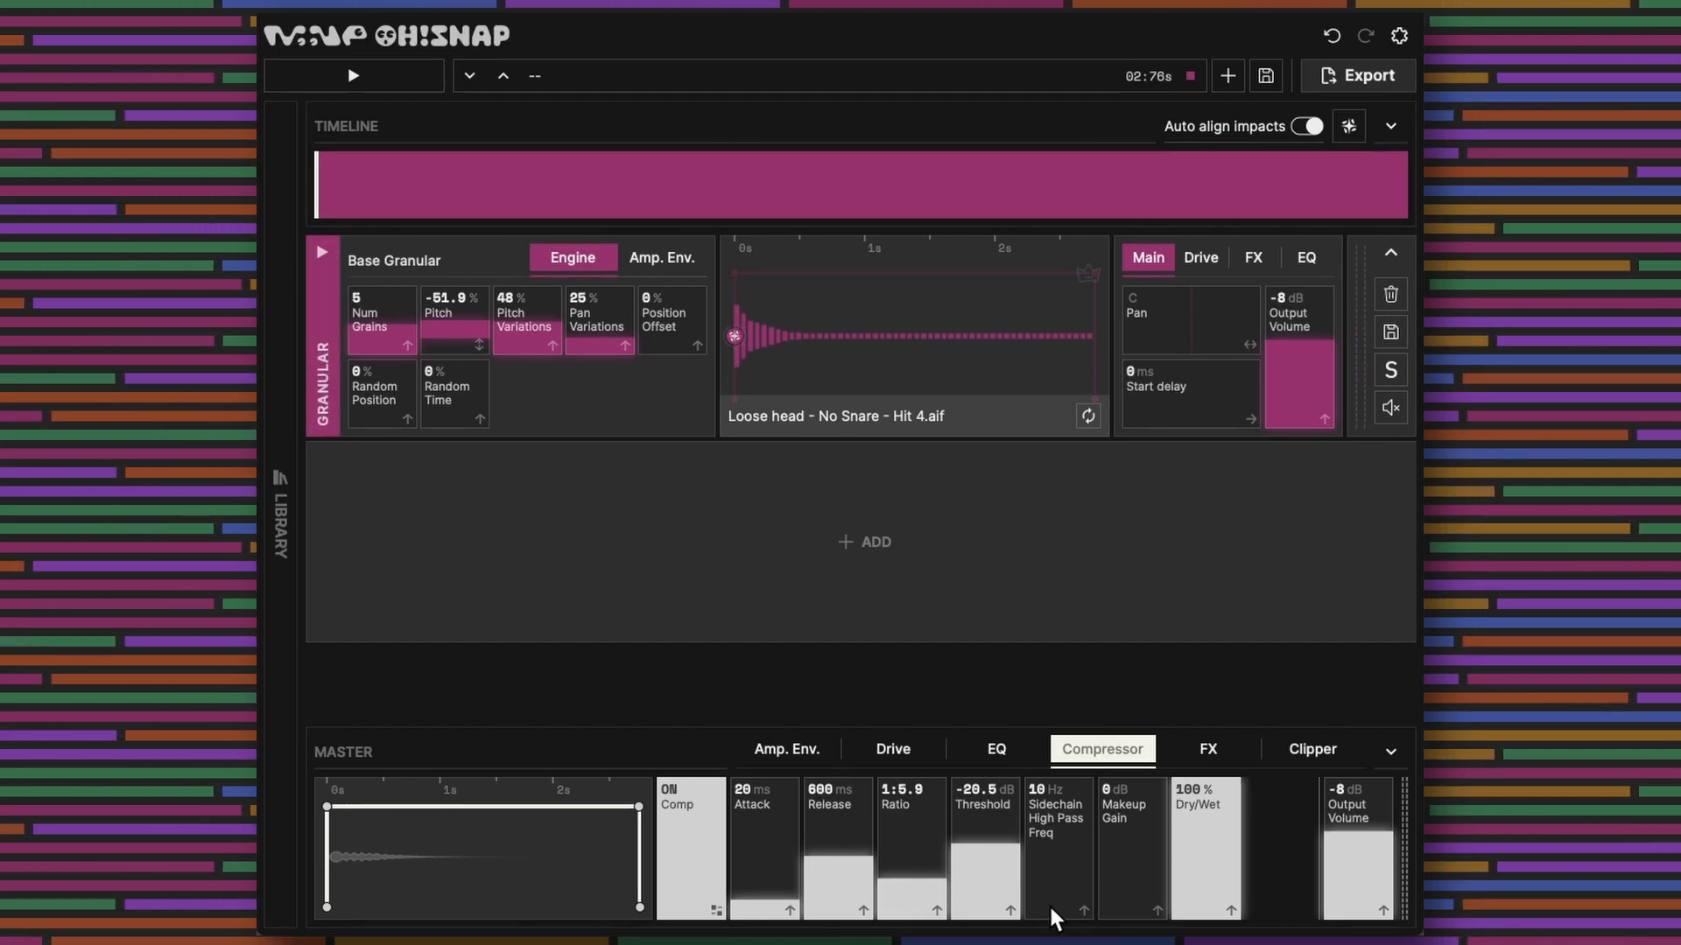
pyautogui.moveTo(1051, 908); pyautogui.dragTo(1055, 892)
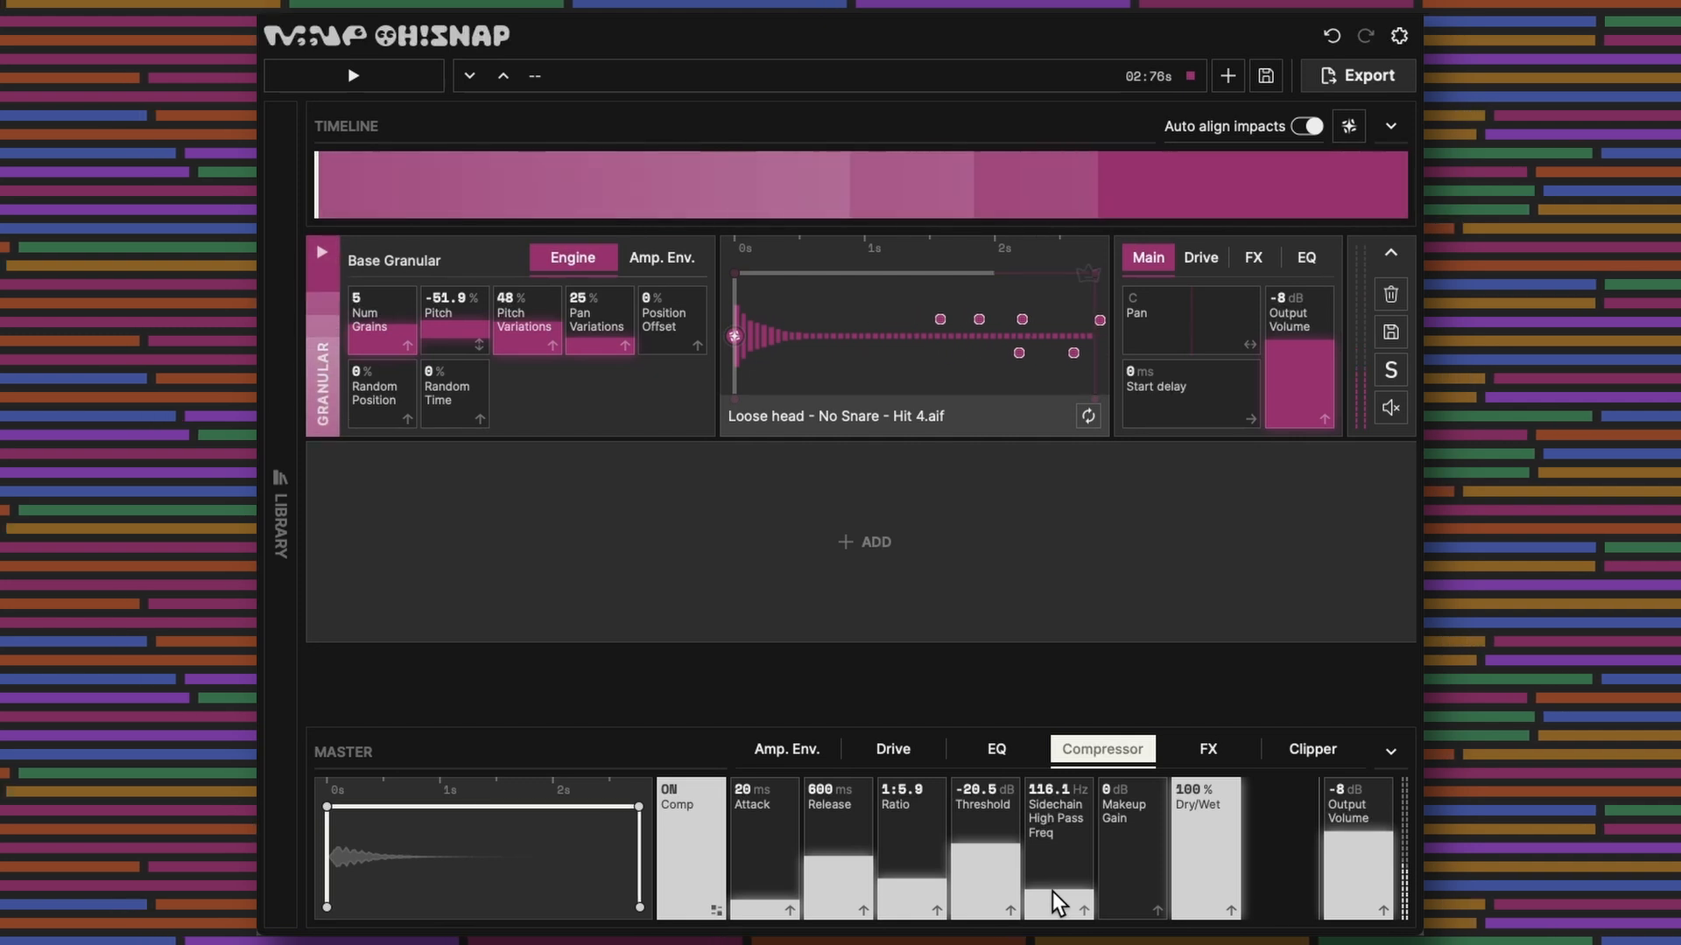
# Step: Set the master Compressor's makeup gain to 8 dB and its dry/wet mix to 51 %
pyautogui.doubleClick(1115, 788)
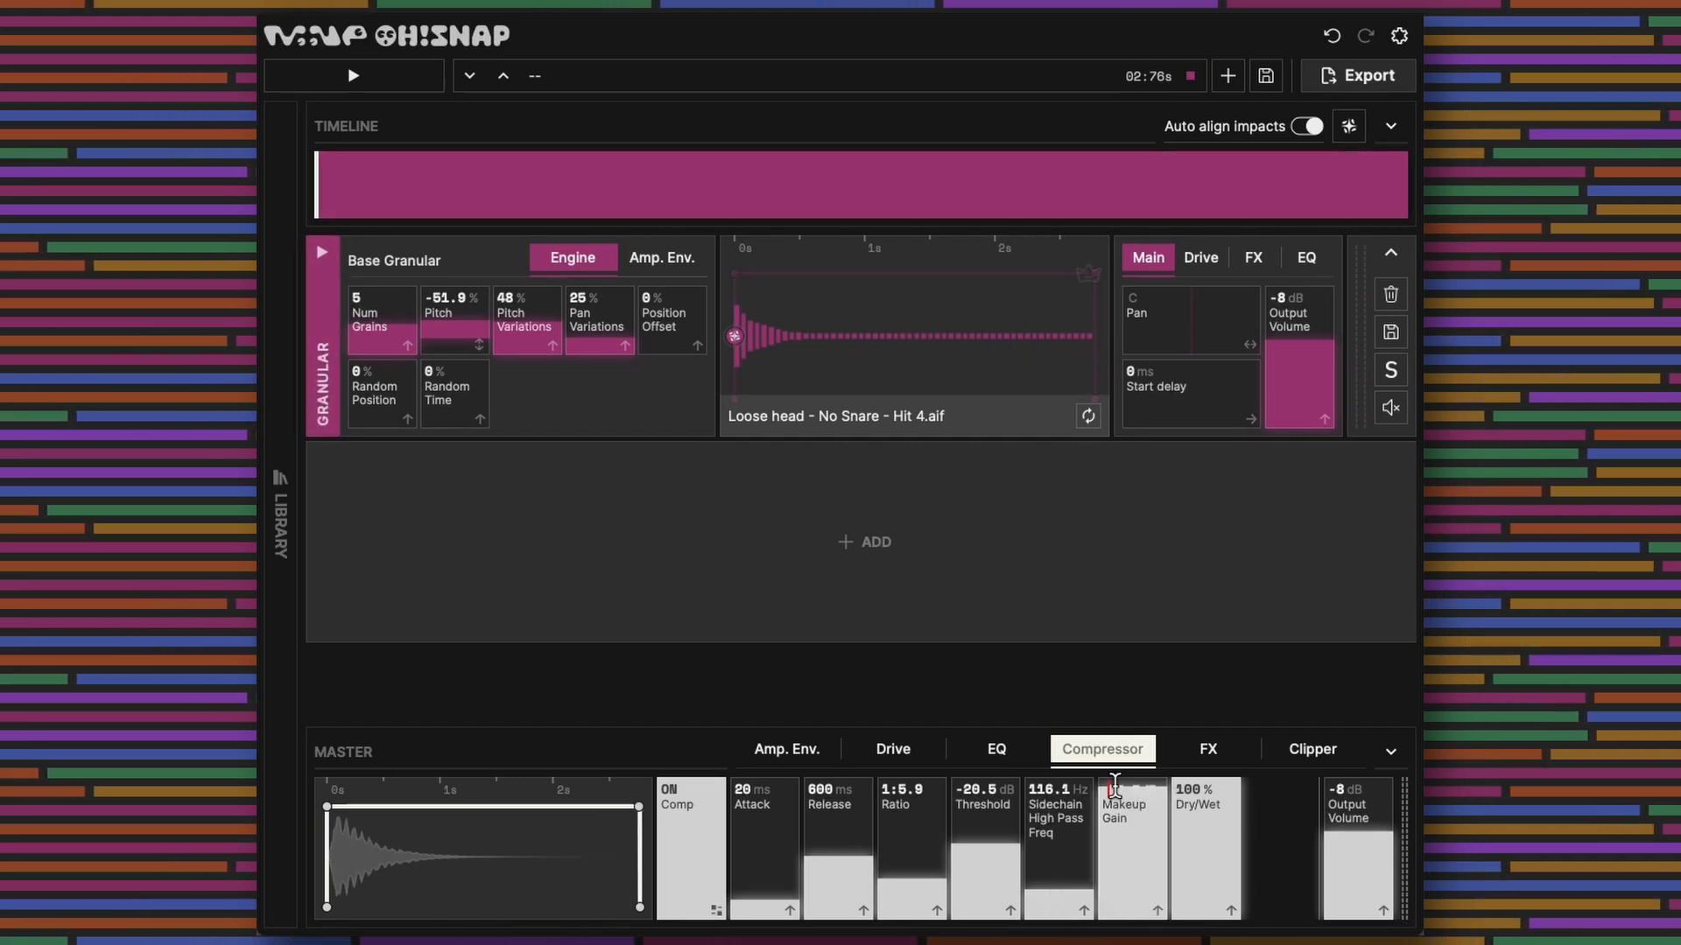
pyautogui.write('8')
pyautogui.press('Return')
pyautogui.click(1212, 847)
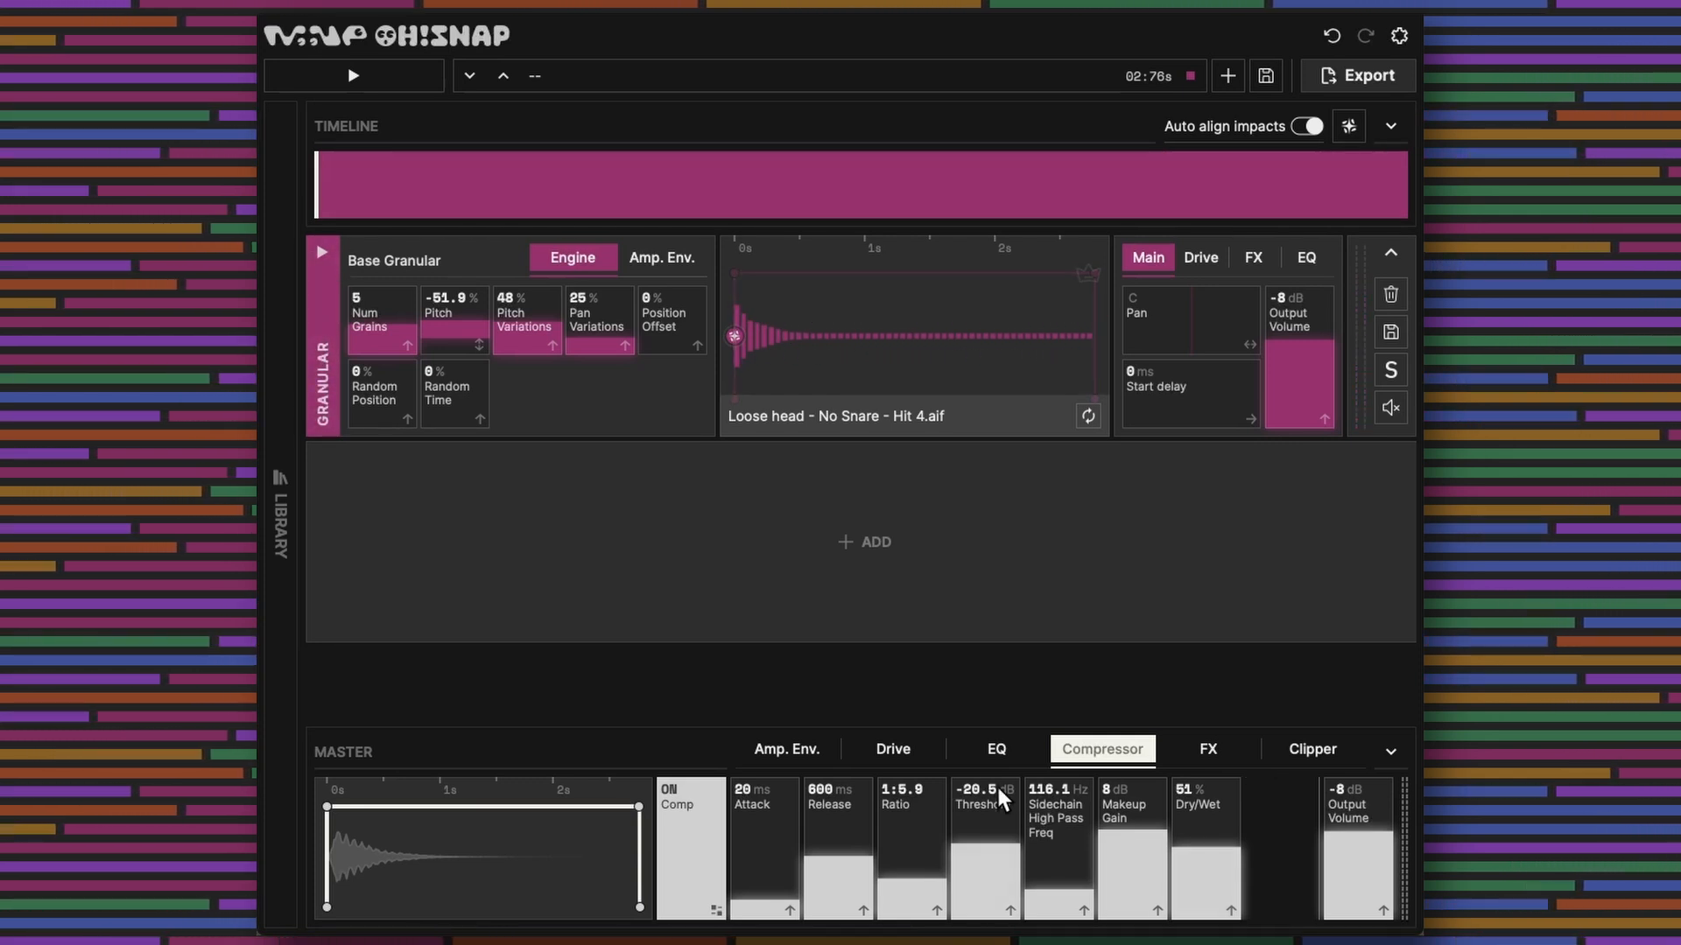
# Step: Raise the master Drive's in gain to 18.1 dB while listening to the sound
pyautogui.click(942, 750)
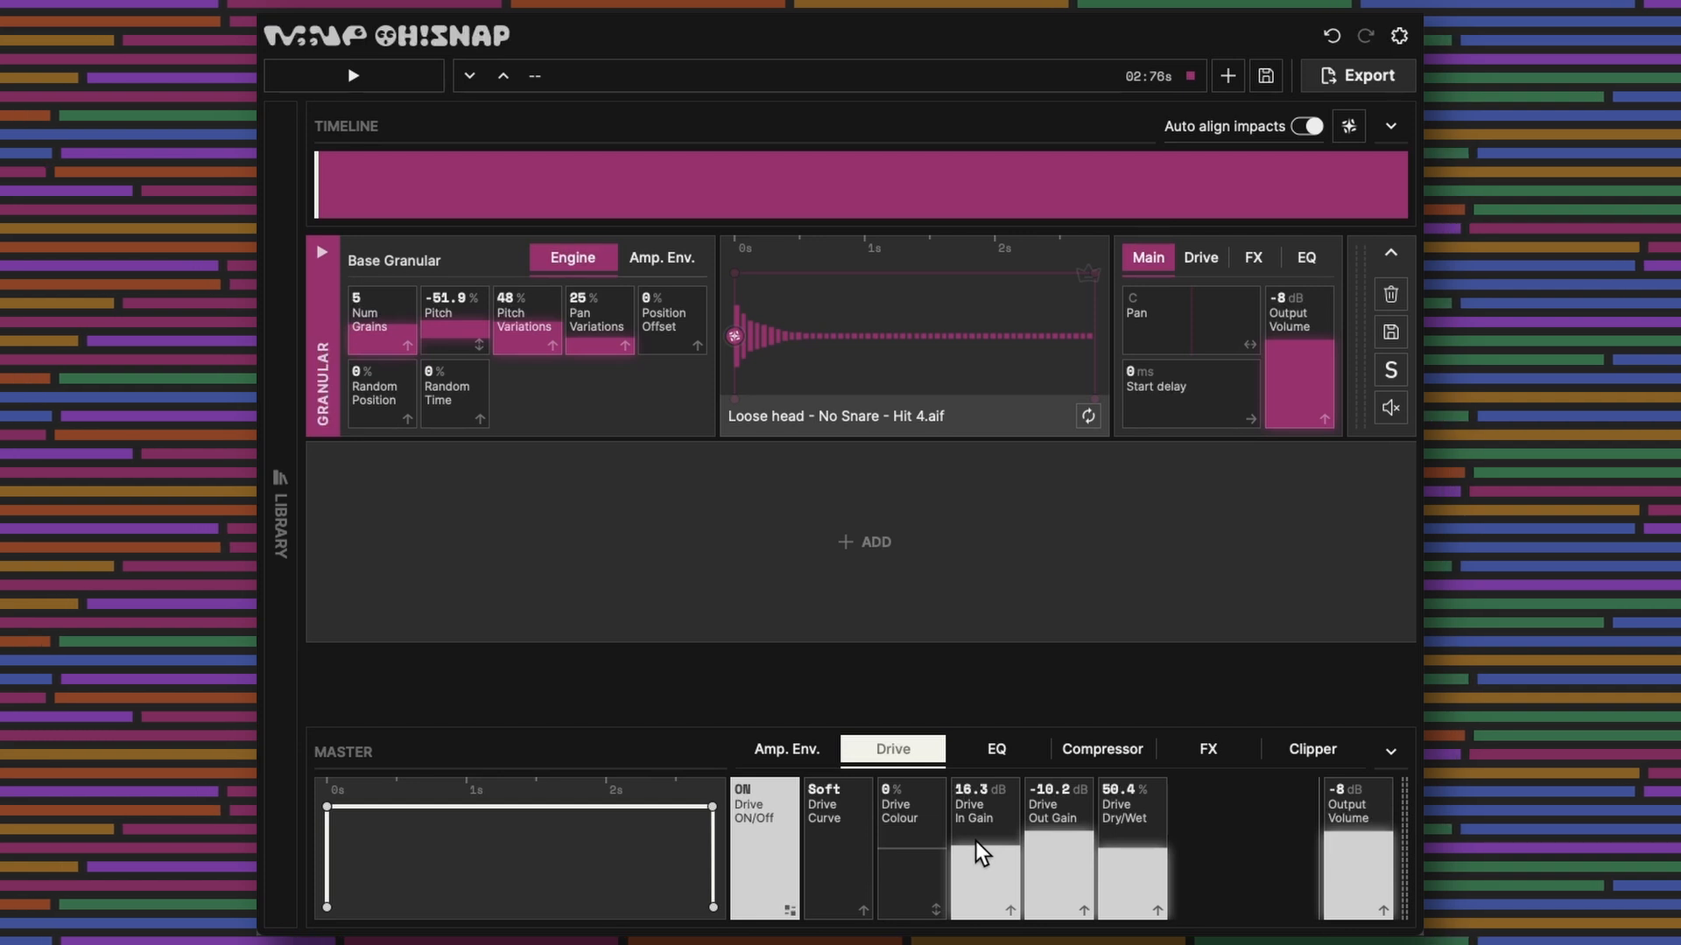
pyautogui.moveTo(976, 844); pyautogui.dragTo(978, 844)
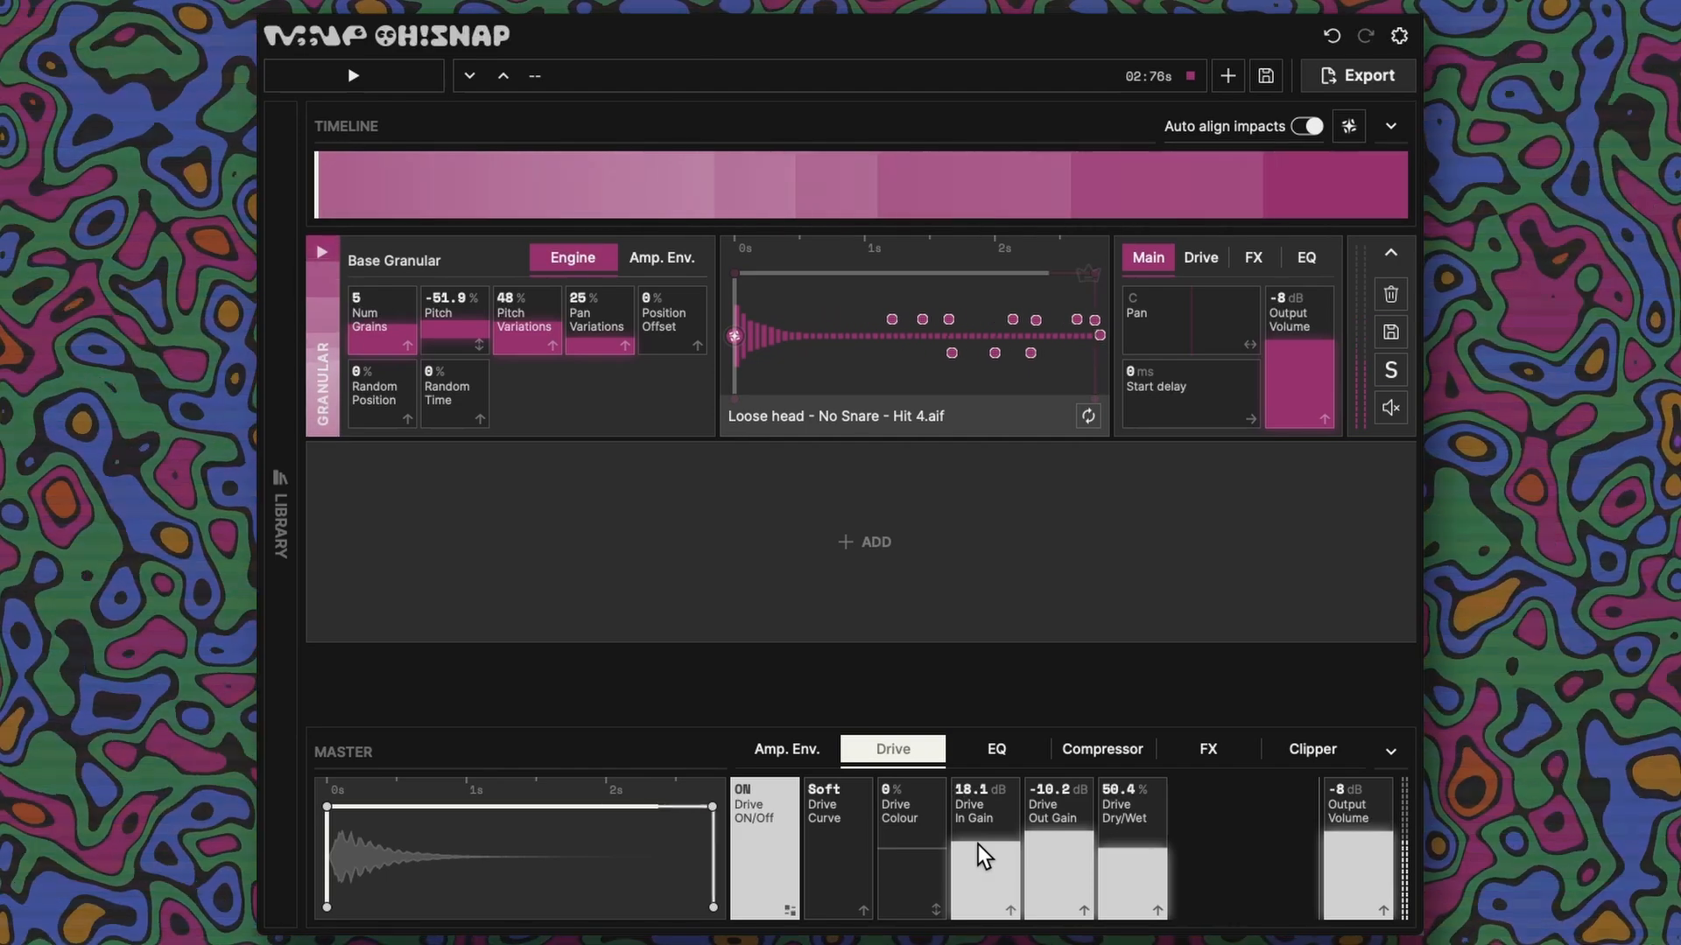
# Step: Raise the master EQ's 50 Hz bell gain to 6.9 dB and its 600 Hz high-shelf gain to 12.5 dB
pyautogui.click(996, 749)
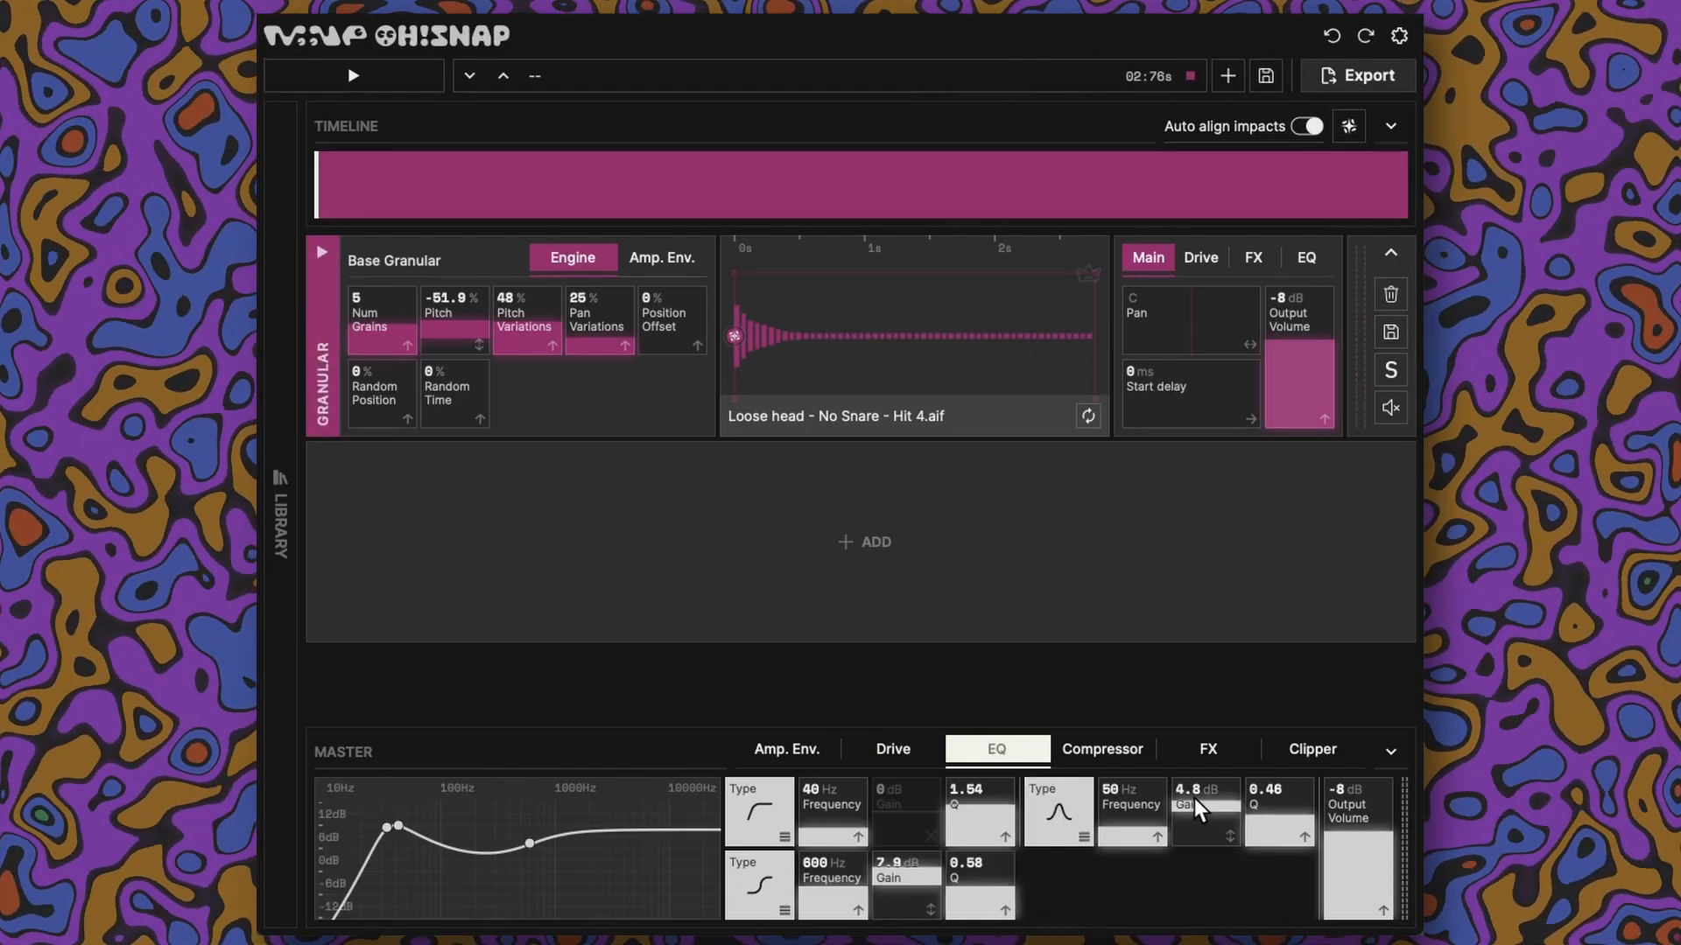
pyautogui.scroll(3, 1193, 798)
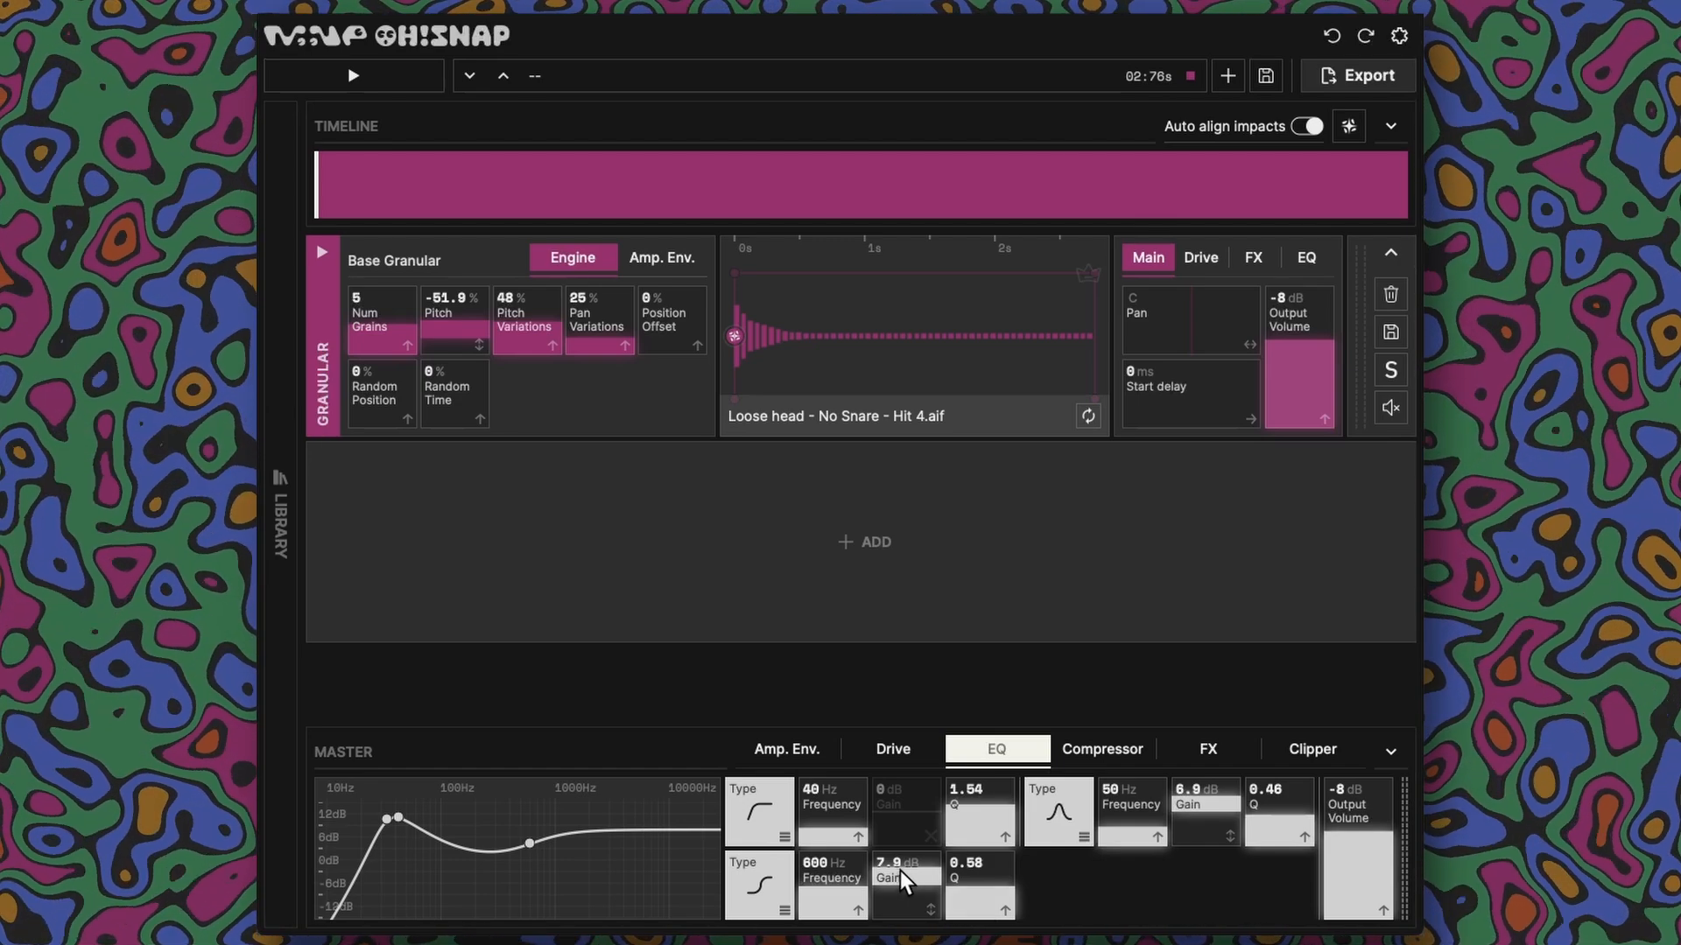
pyautogui.moveTo(904, 869)
pyautogui.mouseDown()
pyautogui.moveTo(905, 833)
pyautogui.moveTo(914, 859)
pyautogui.mouseUp()
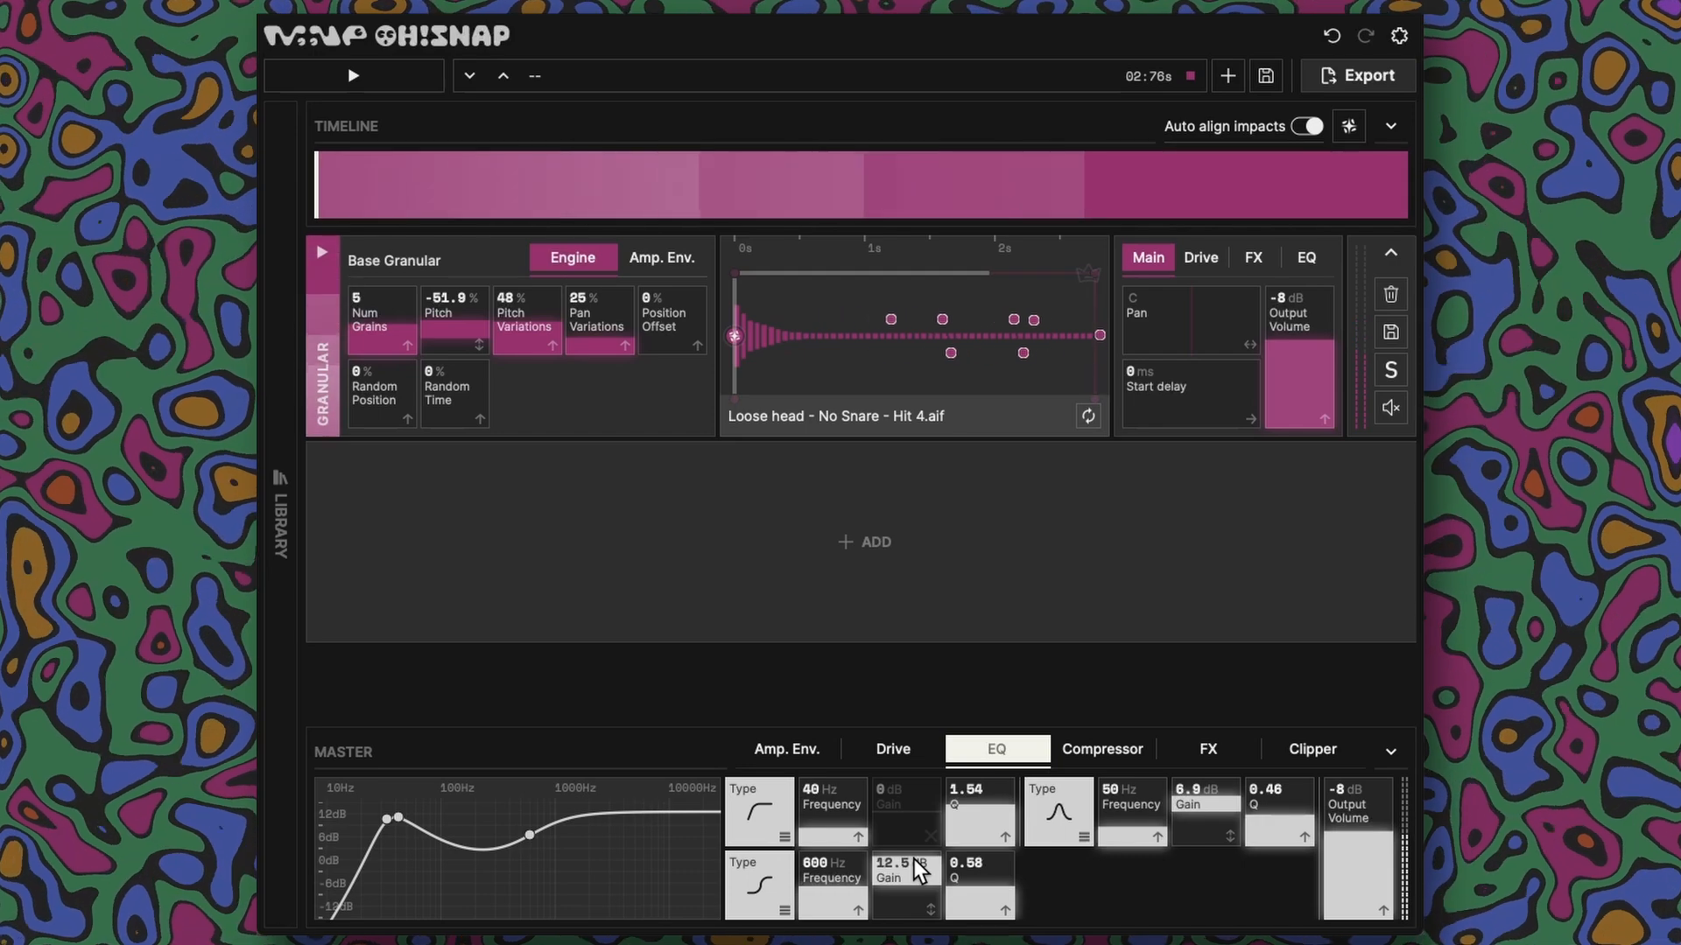
pyautogui.click(1312, 750)
pyautogui.click(996, 750)
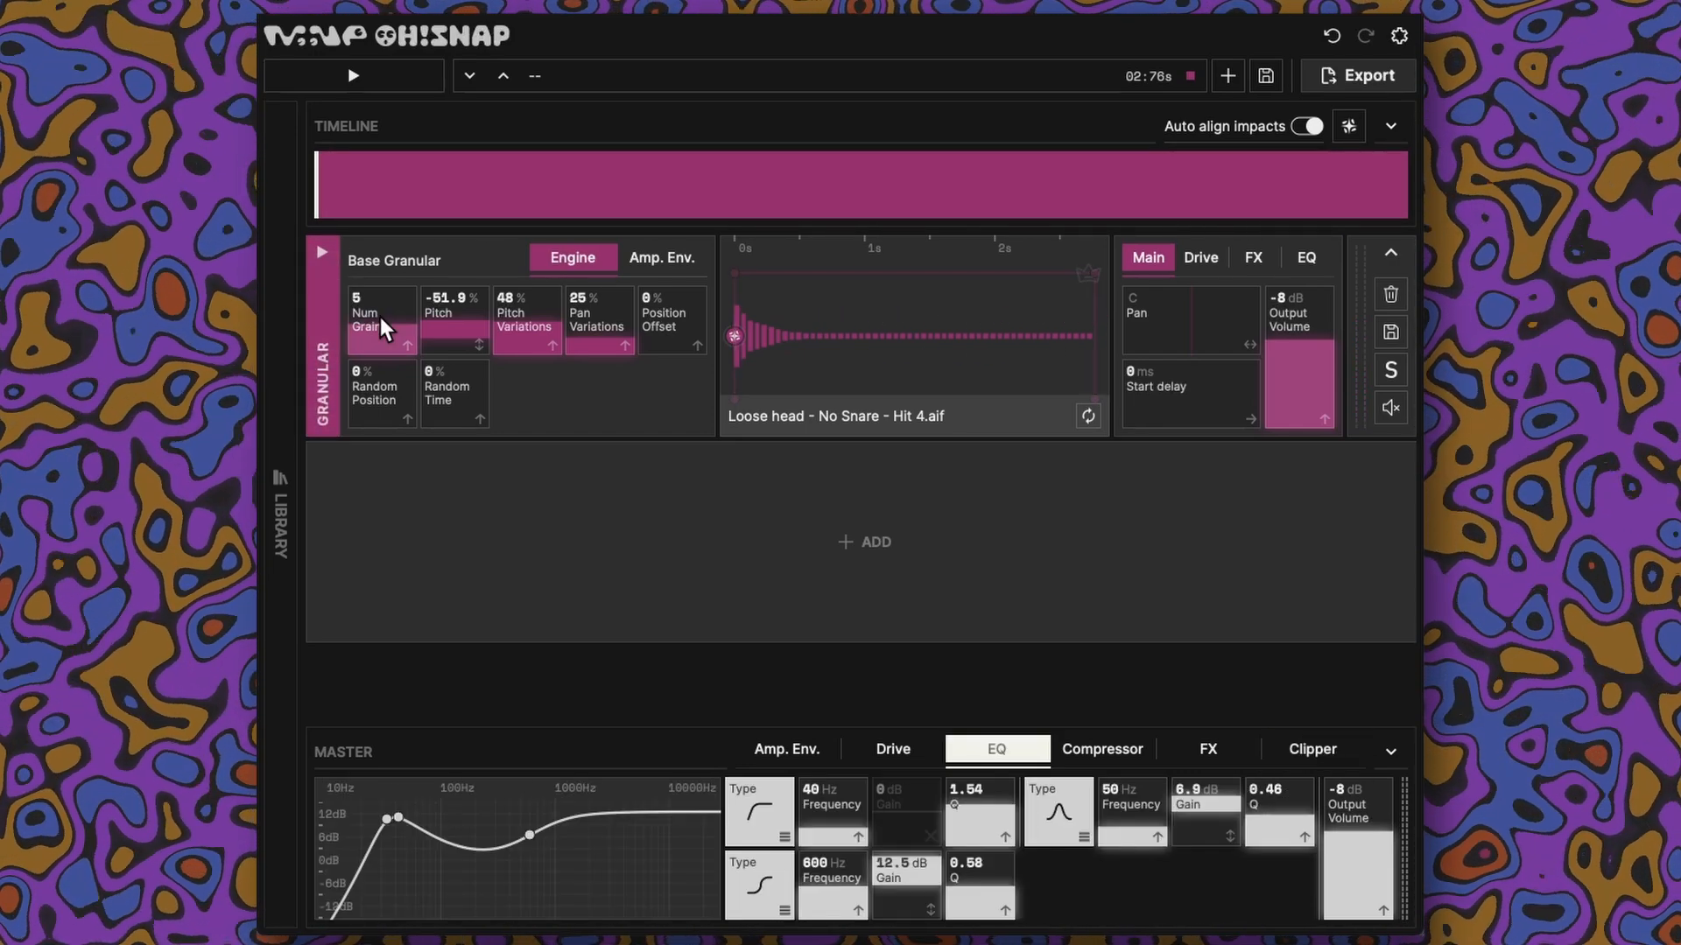
# Step: Increase the granular layer's Num Grains to 10 and set its Pan Variations to 45 %
pyautogui.moveTo(379, 316); pyautogui.dragTo(387, 254)
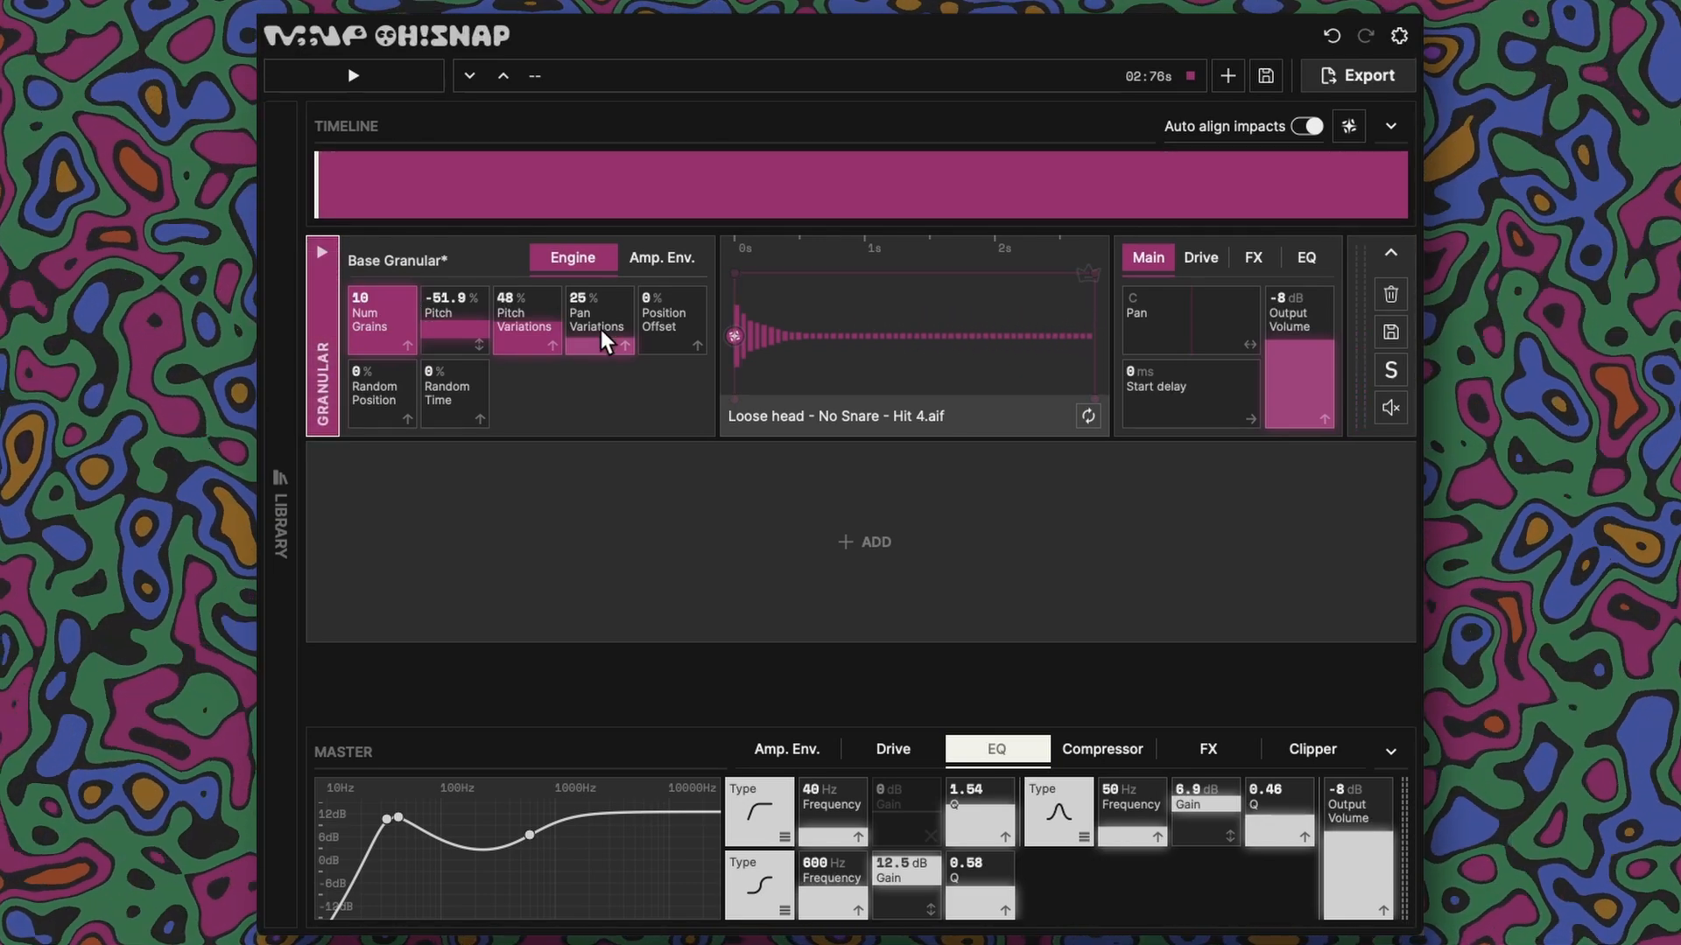
pyautogui.moveTo(599, 330); pyautogui.dragTo(601, 287)
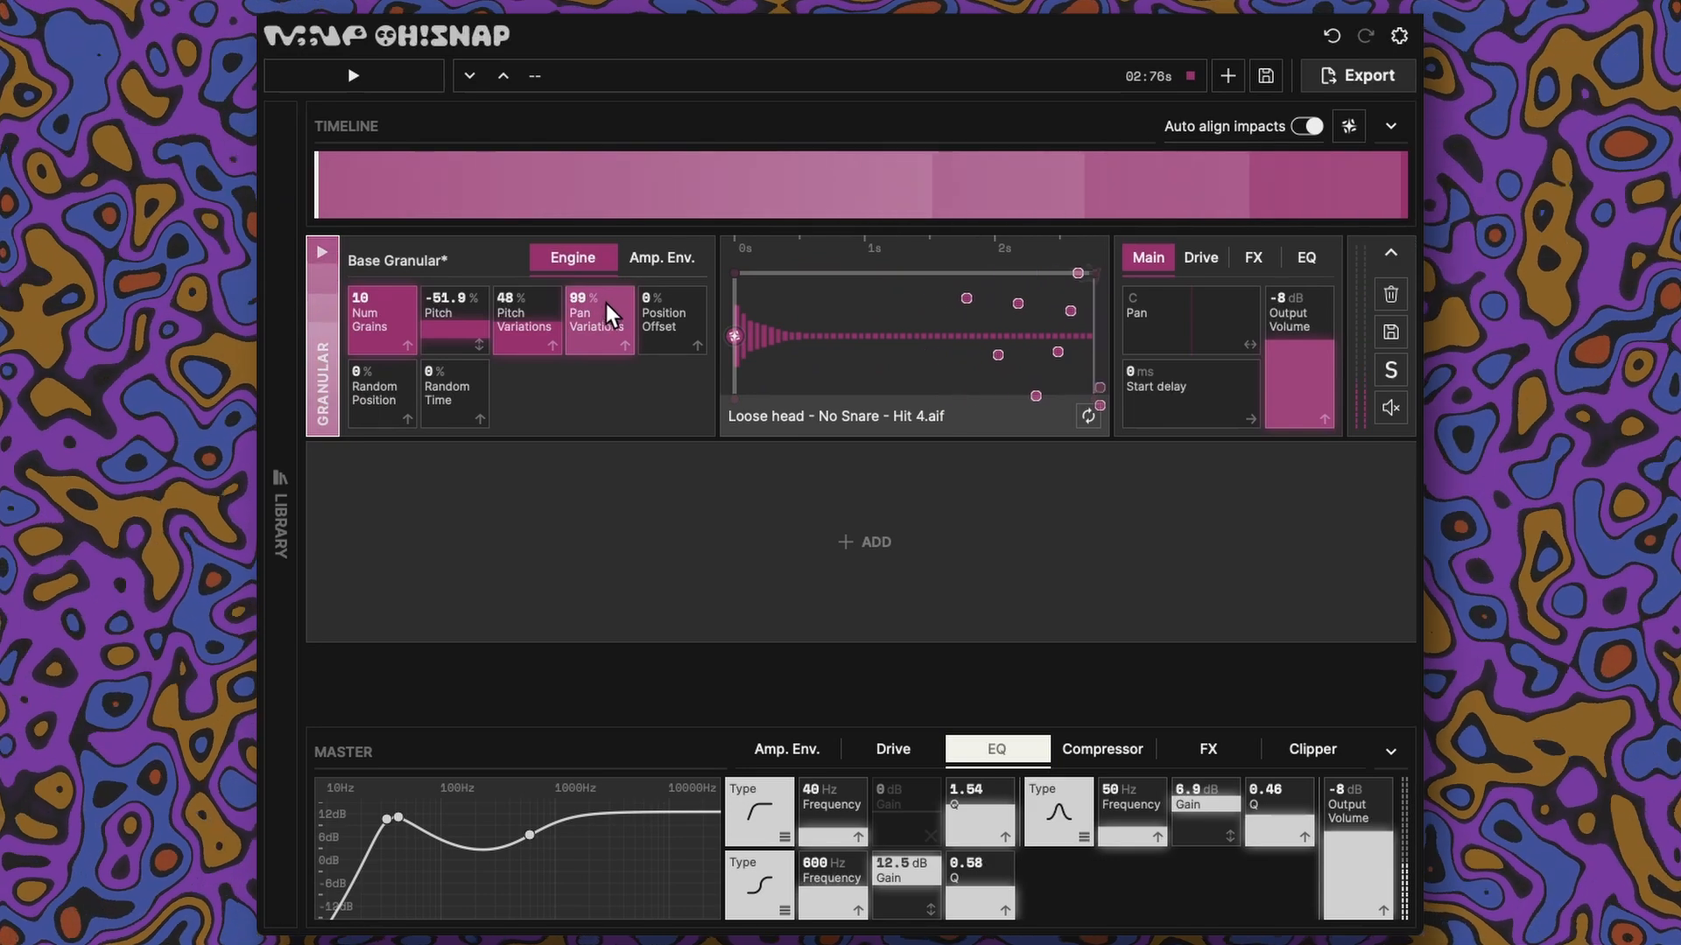
pyautogui.moveTo(606, 301); pyautogui.dragTo(605, 326)
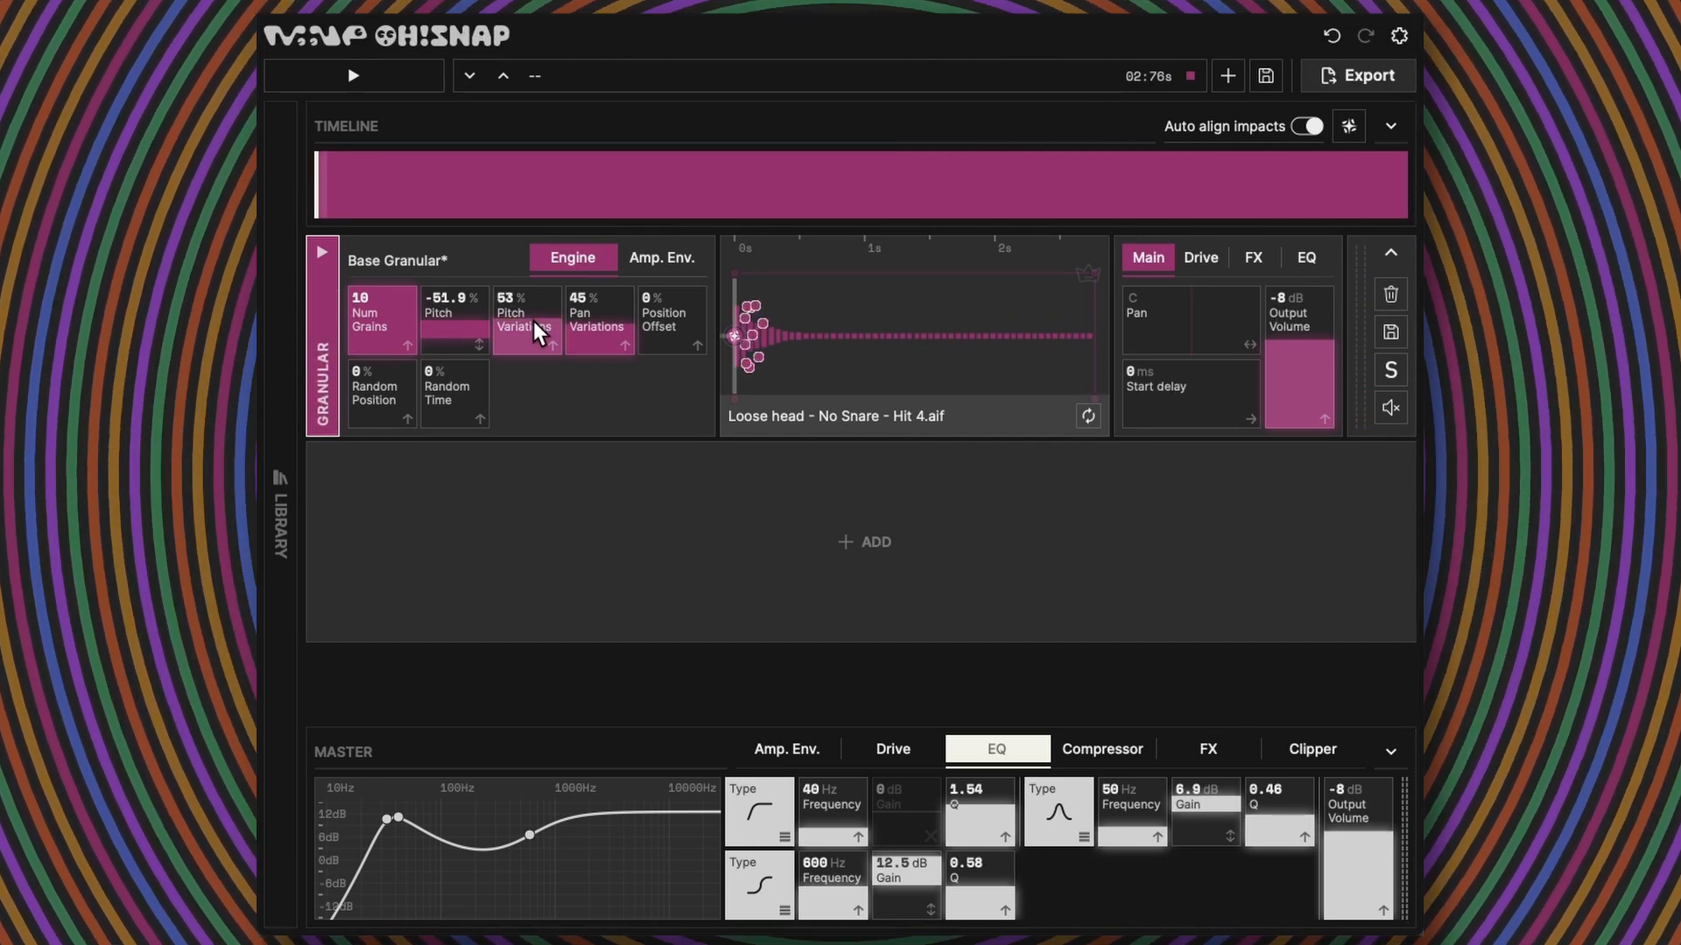
# Step: Try the granular layer's Pitch Variations at 100 % and settle on 51 %
pyautogui.moveTo(534, 322); pyautogui.dragTo(536, 279)
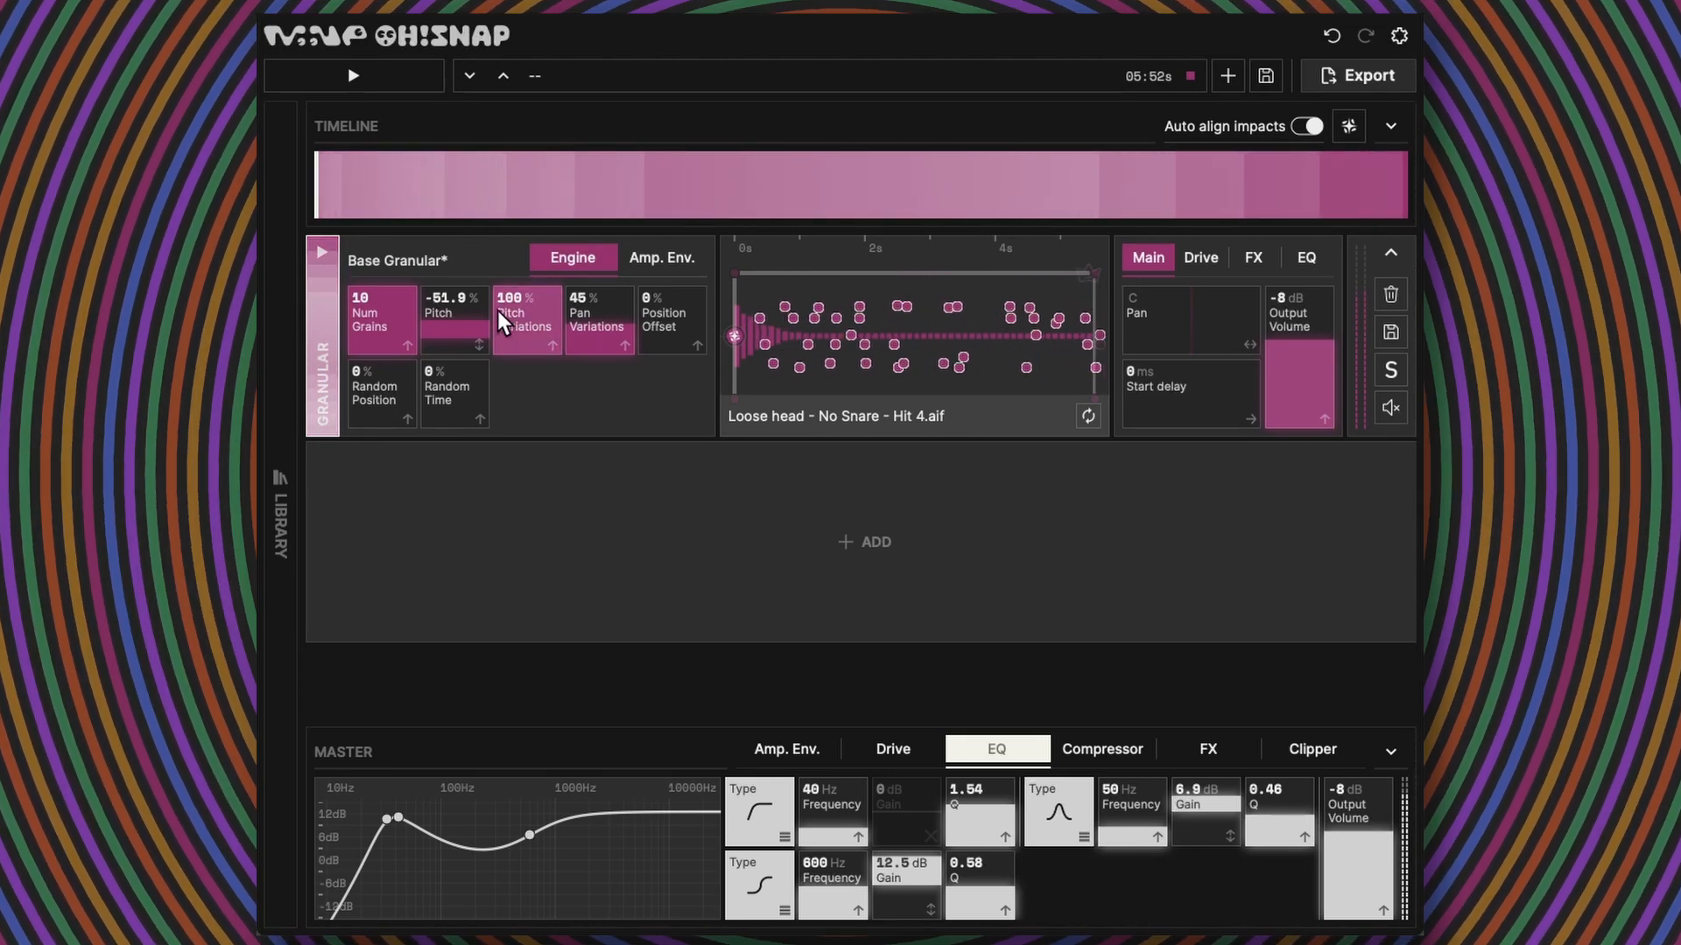
pyautogui.click(522, 309)
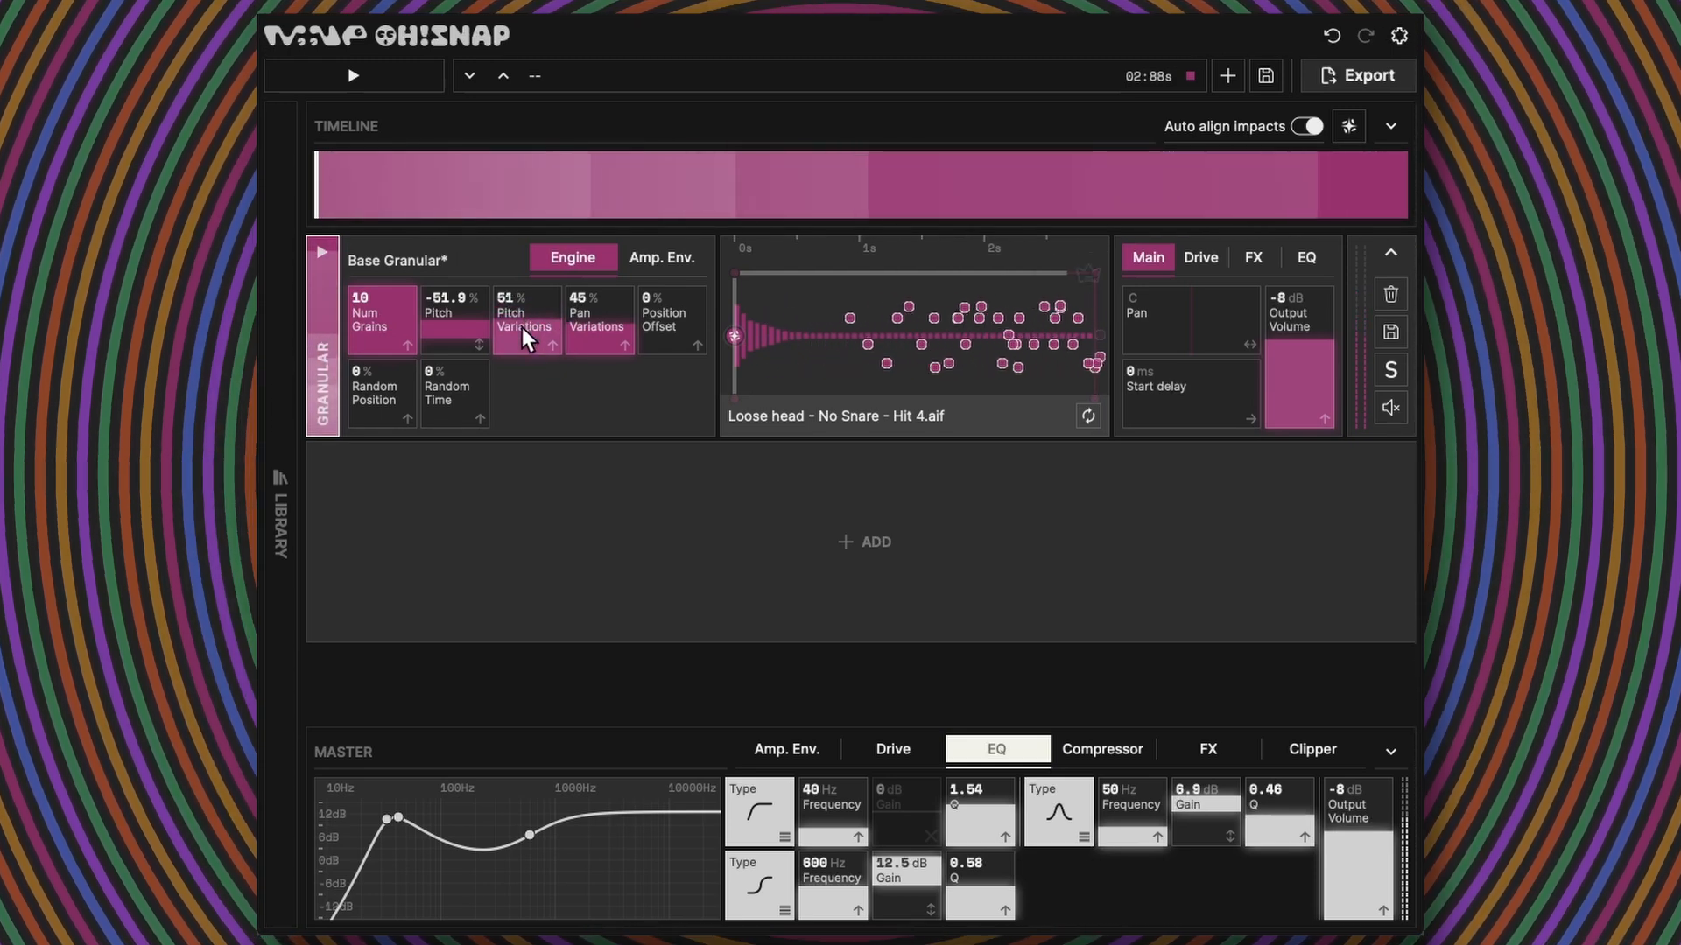
pyautogui.click(501, 319)
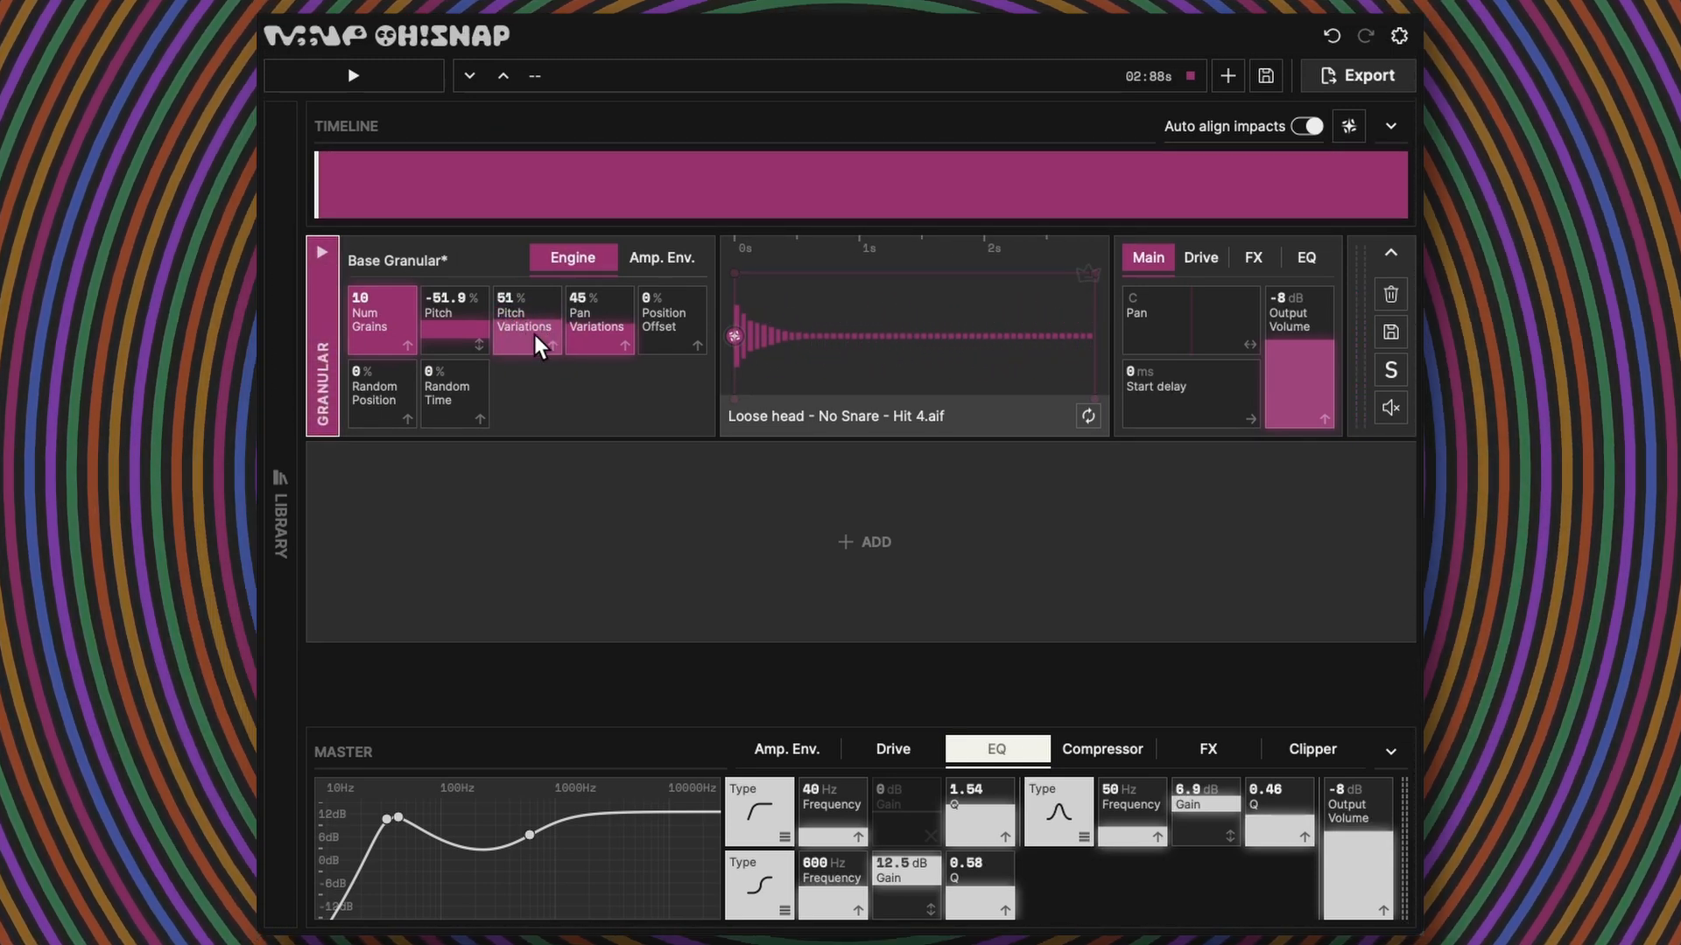
# Step: Play the sound repeatedly in quick succession to hear how the grains vary between hits
pyautogui.press('space')
pyautogui.press('space')
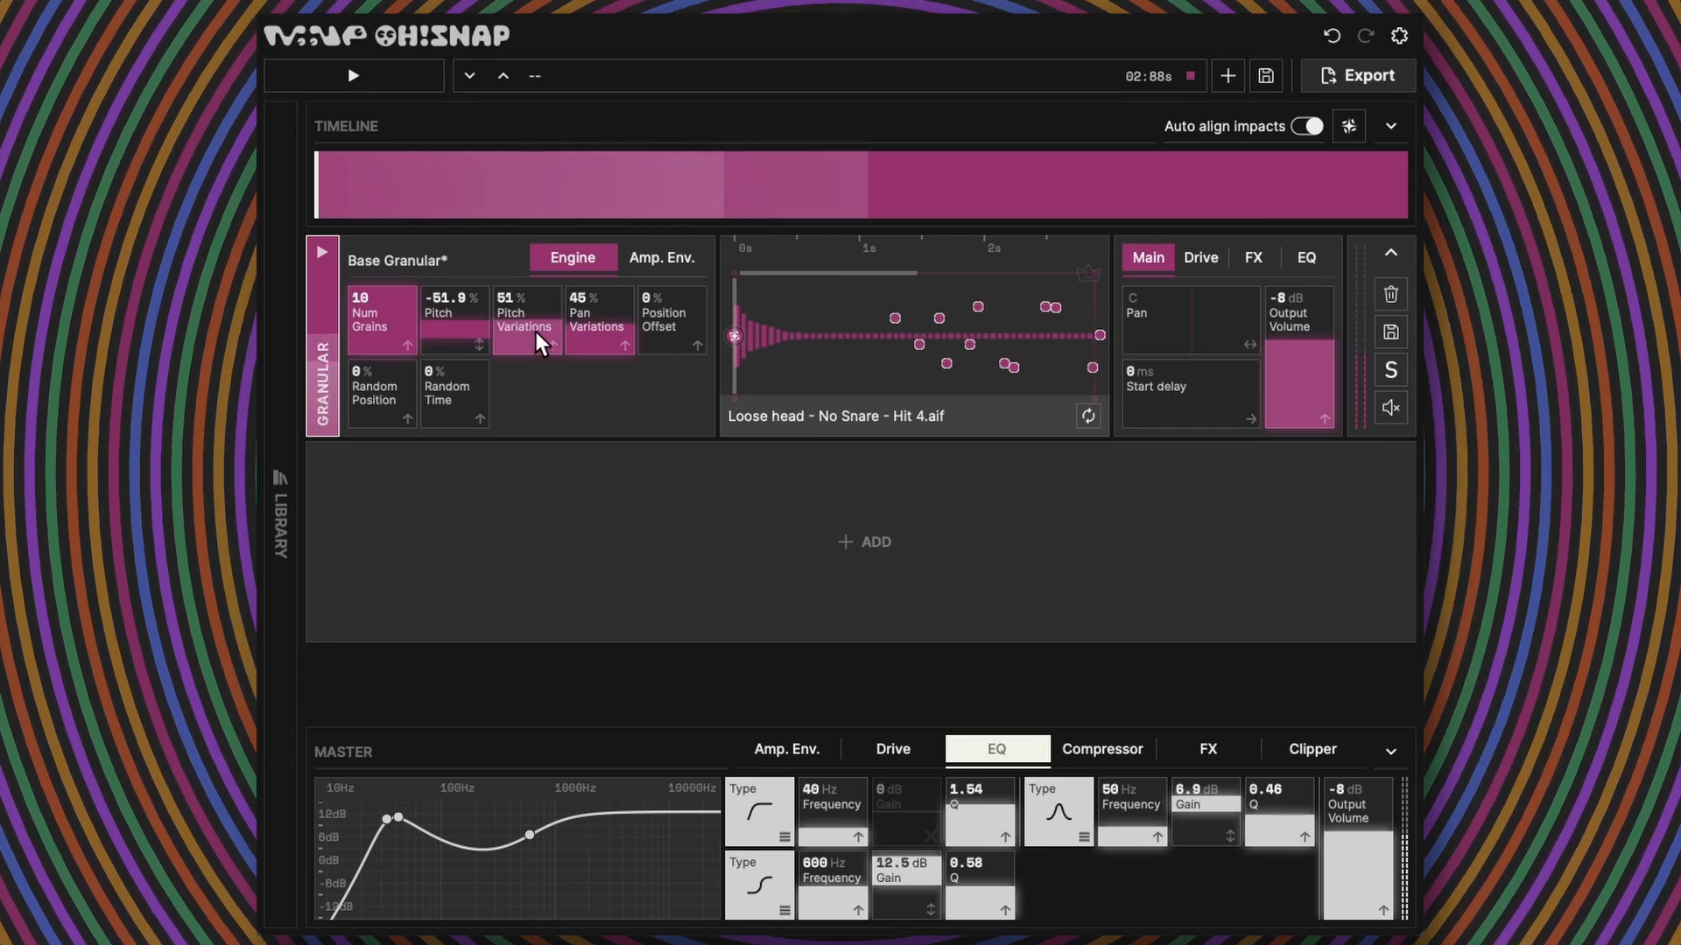
pyautogui.press('space')
pyautogui.press('space')
pyautogui.press('space')
pyautogui.press('space')
pyautogui.press('space')
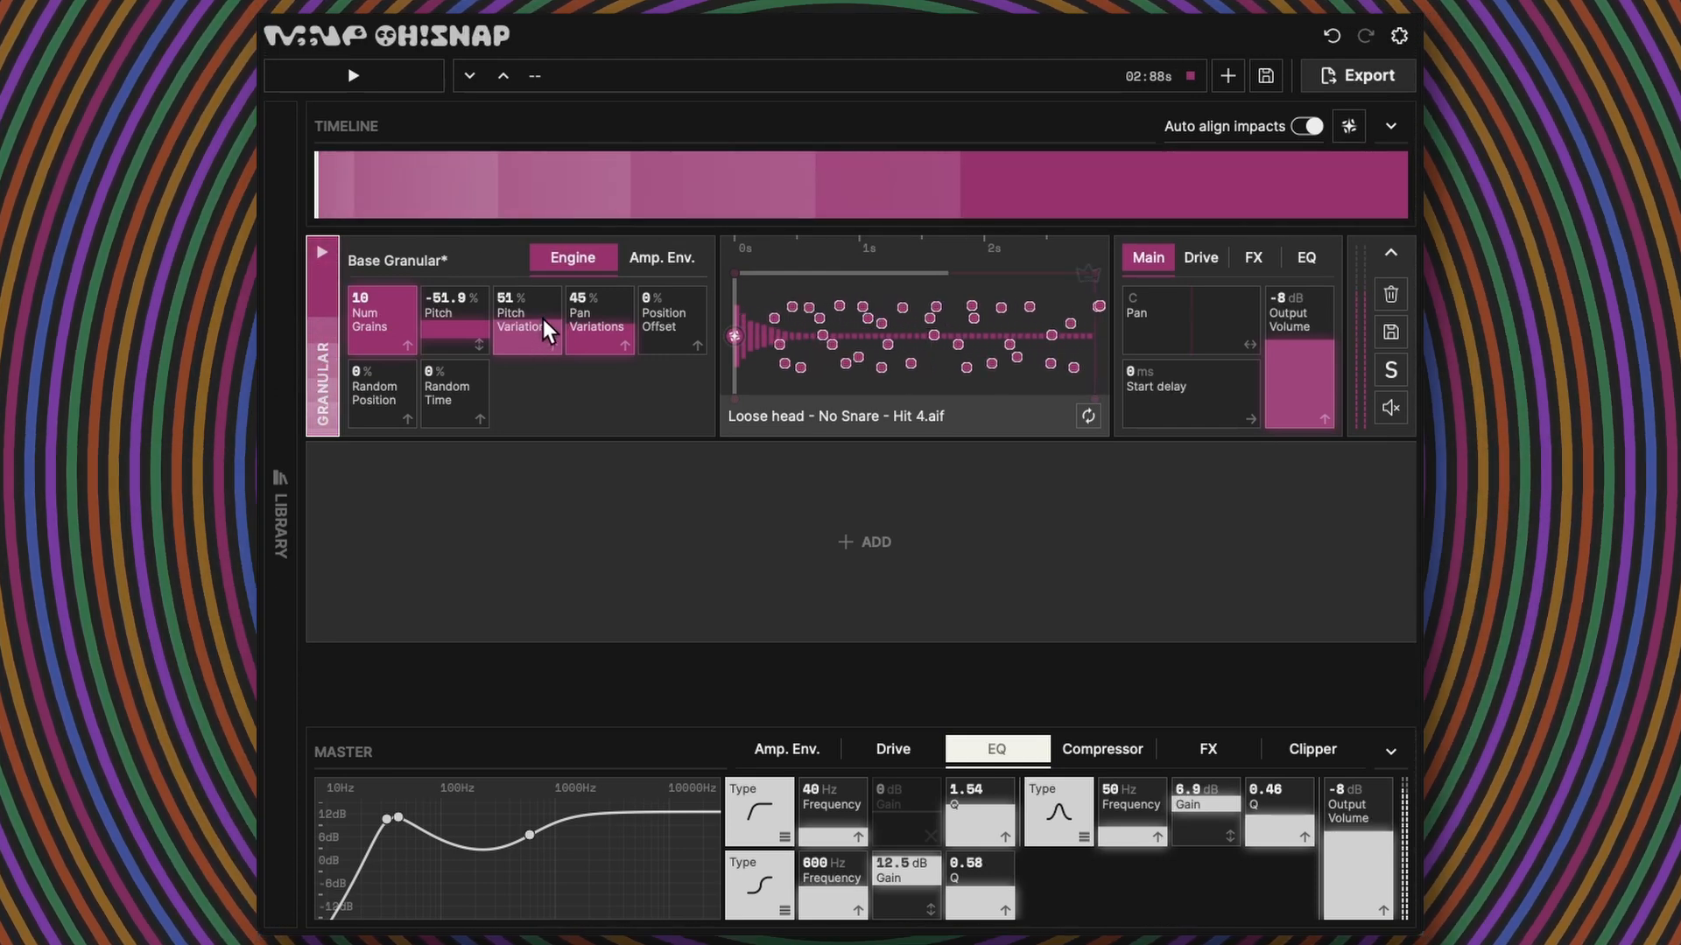